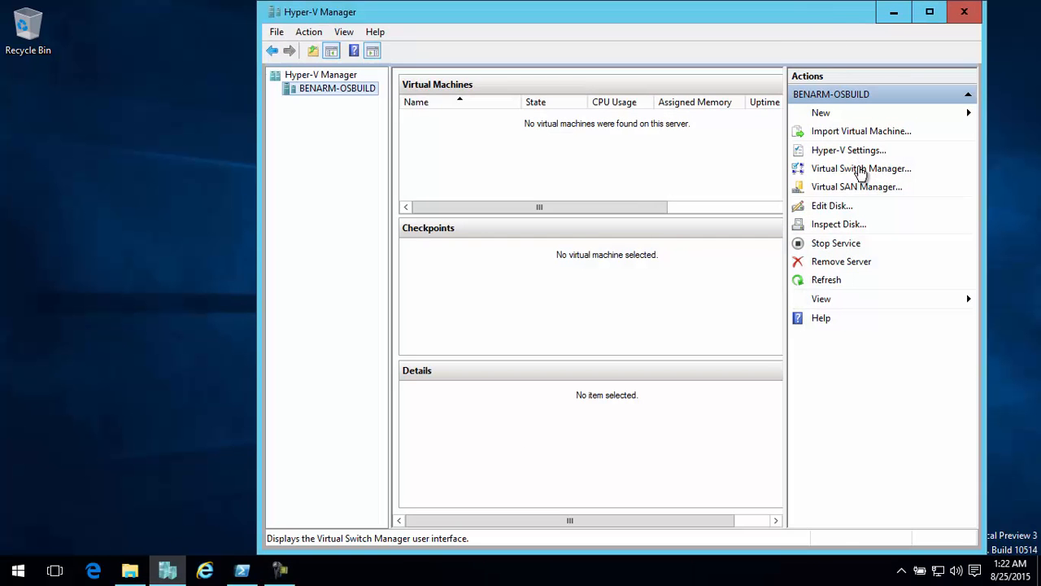
Look at the Hyper-V host's Virtual Switch Manager, close it and minimize Hyper-V Manager
click(862, 169)
click(823, 26)
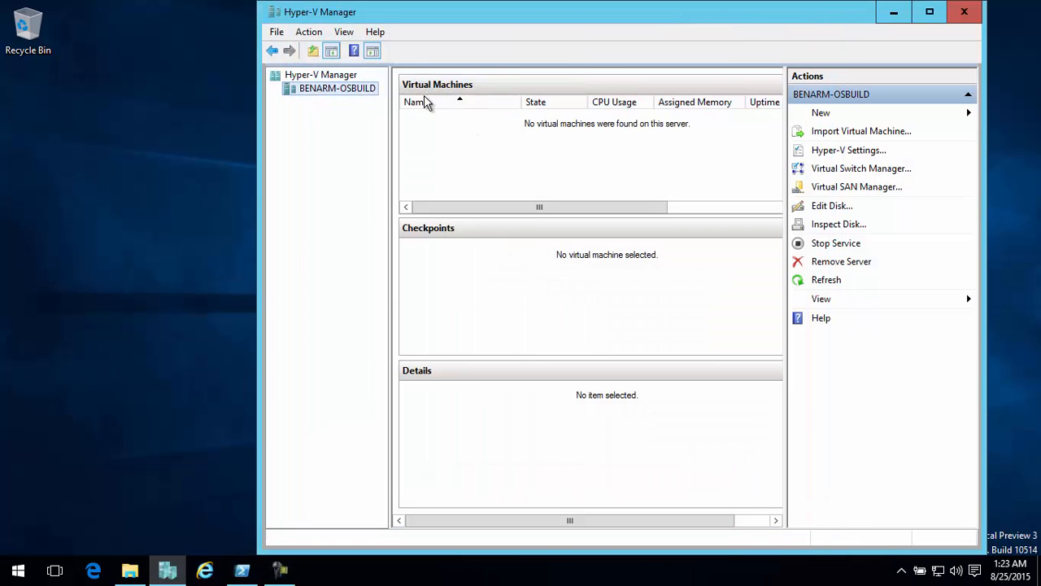
click(888, 16)
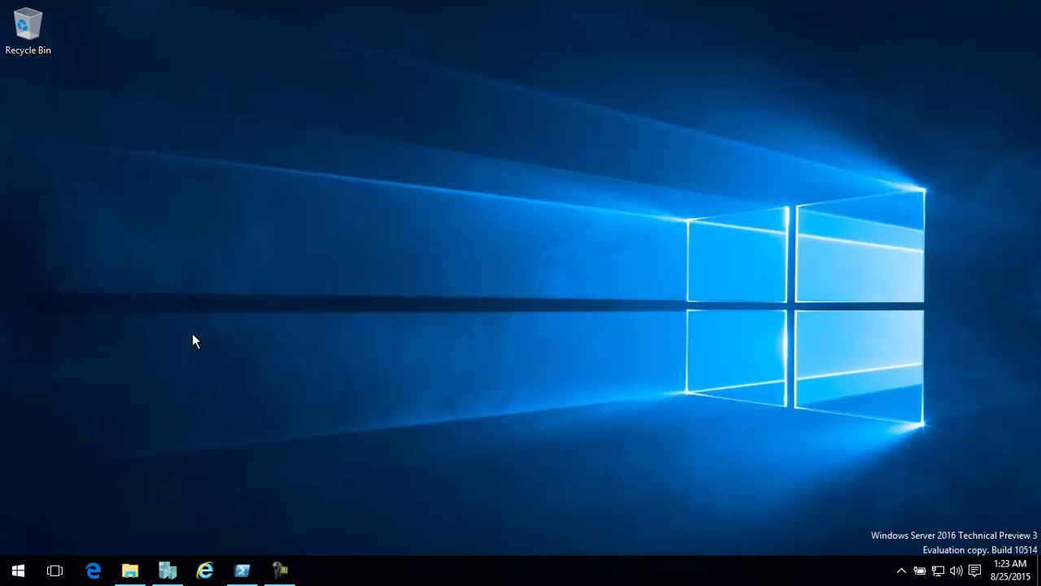
click(18, 570)
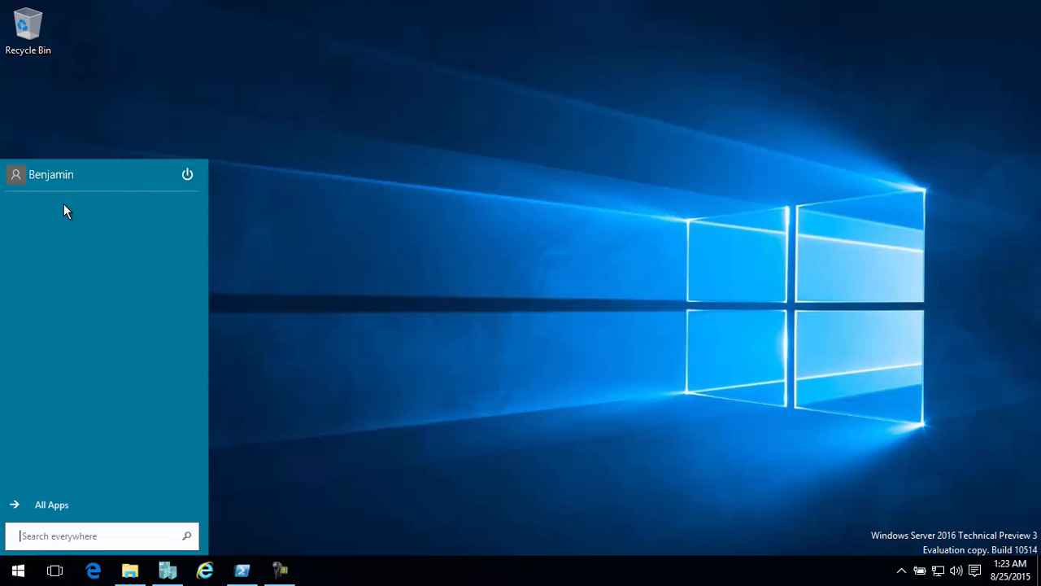
click(342, 358)
Extract the v-magine zip archive in the CloudBase folder to C:\CloudBase
click(130, 570)
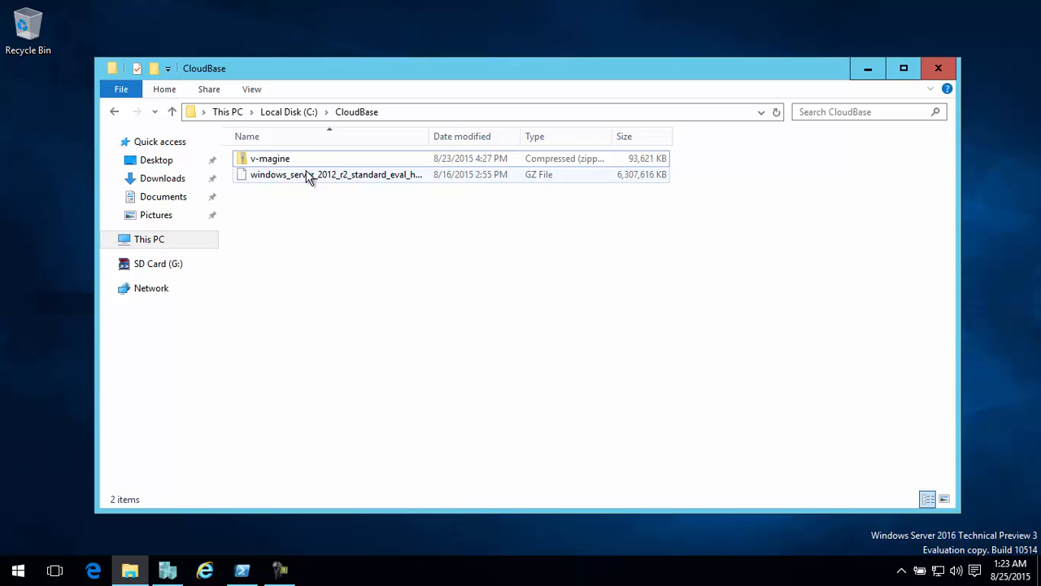
drag(258, 160, 340, 238)
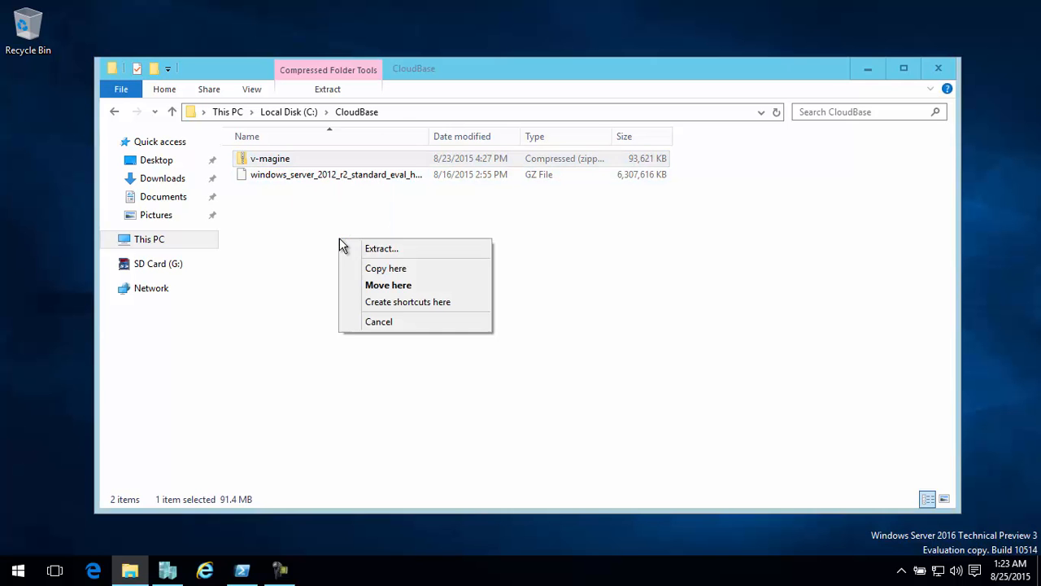
click(393, 250)
double_click(493, 223)
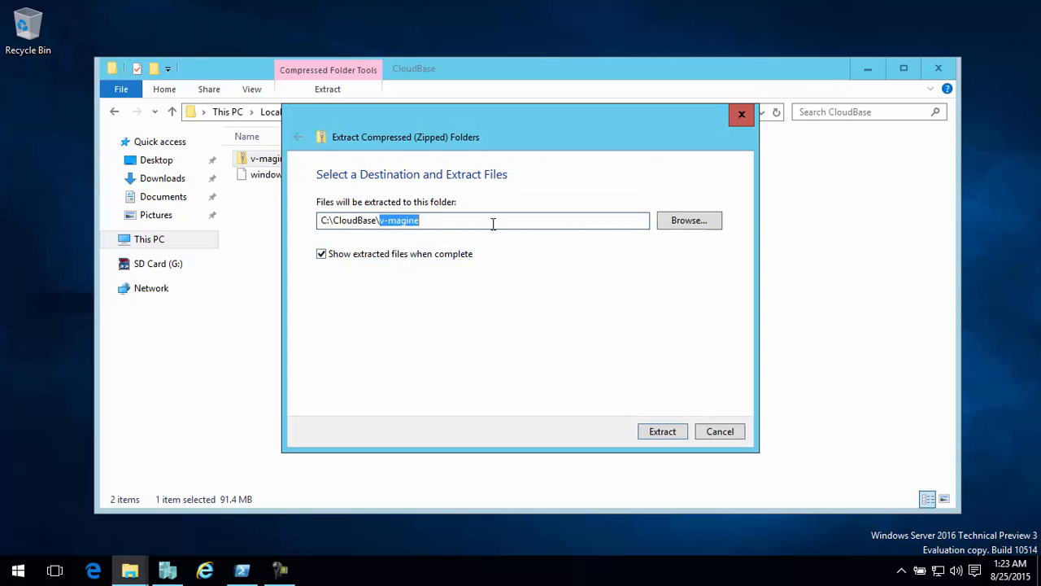
key(BackSpace)
key(BackSpace)
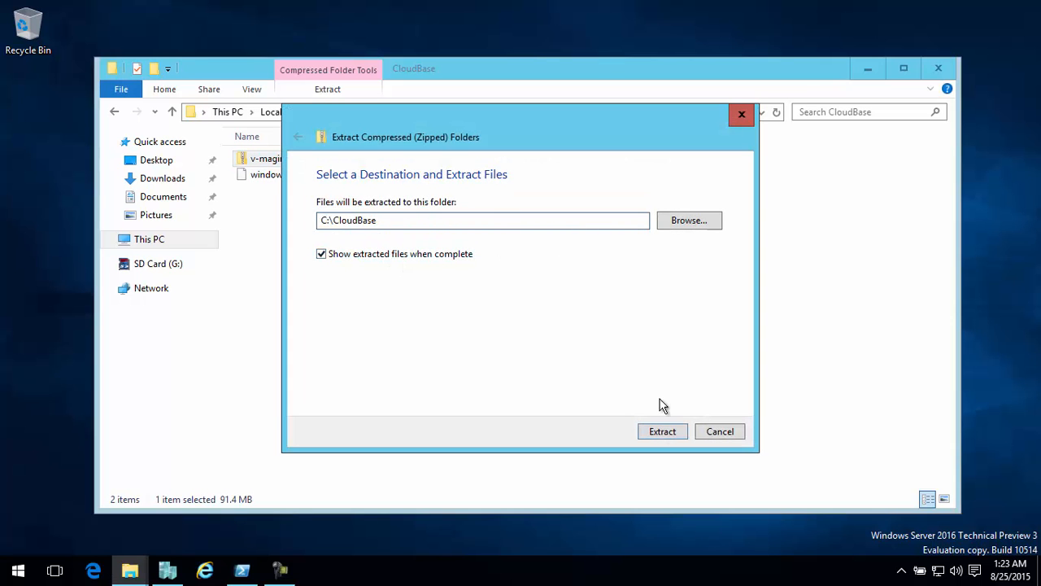
click(662, 431)
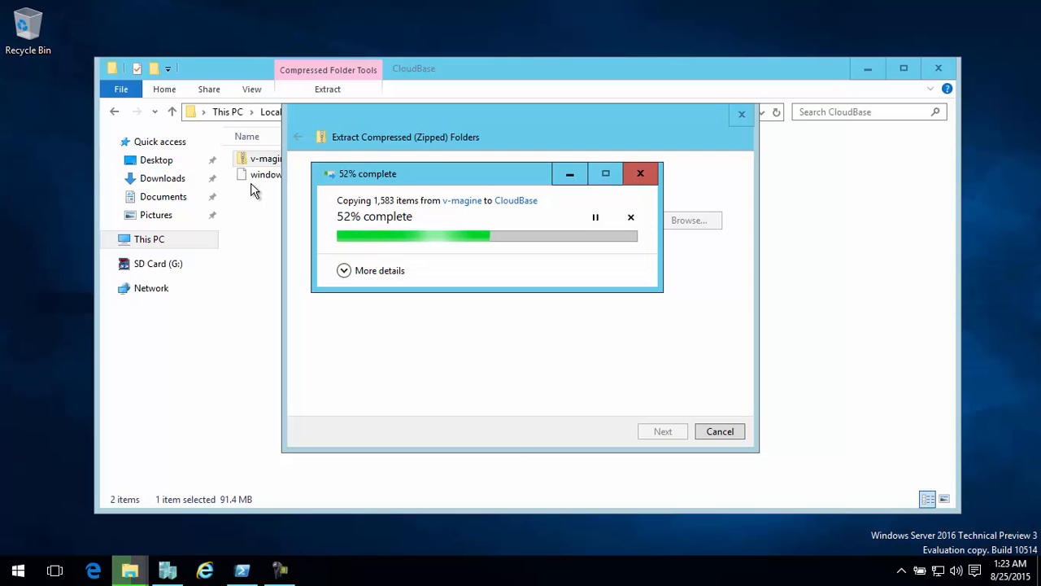
Switch to the open Windows PowerShell session and change its directory to .\v-magine\
click(248, 568)
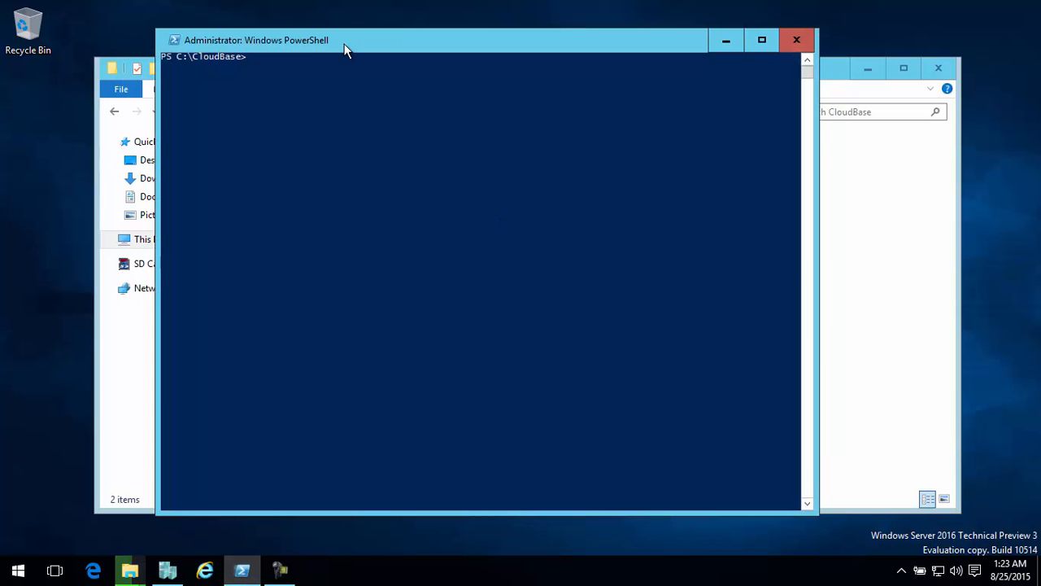
drag(306, 51, 624, 86)
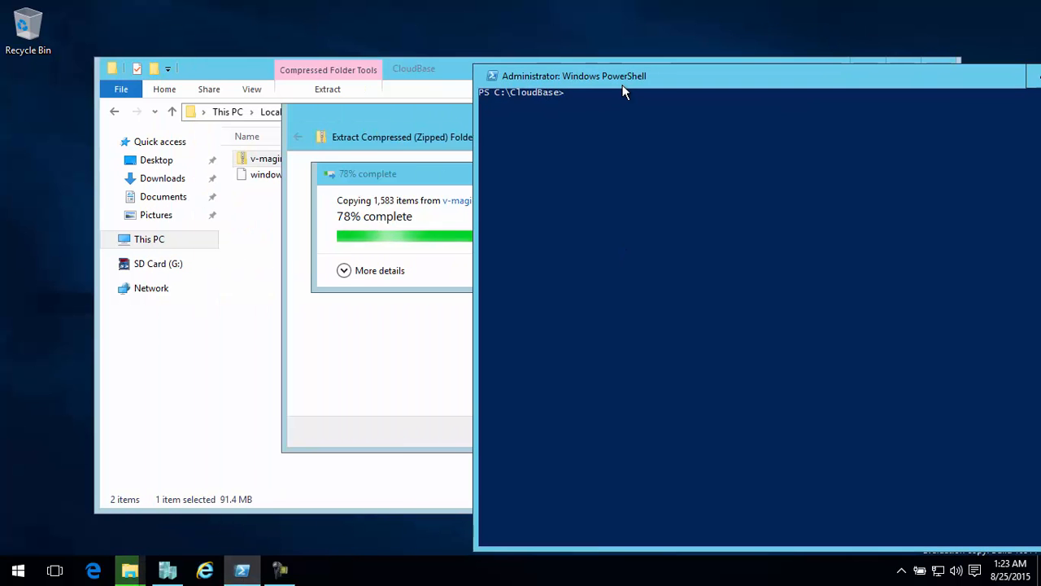
text(cd v)
key(Tab)
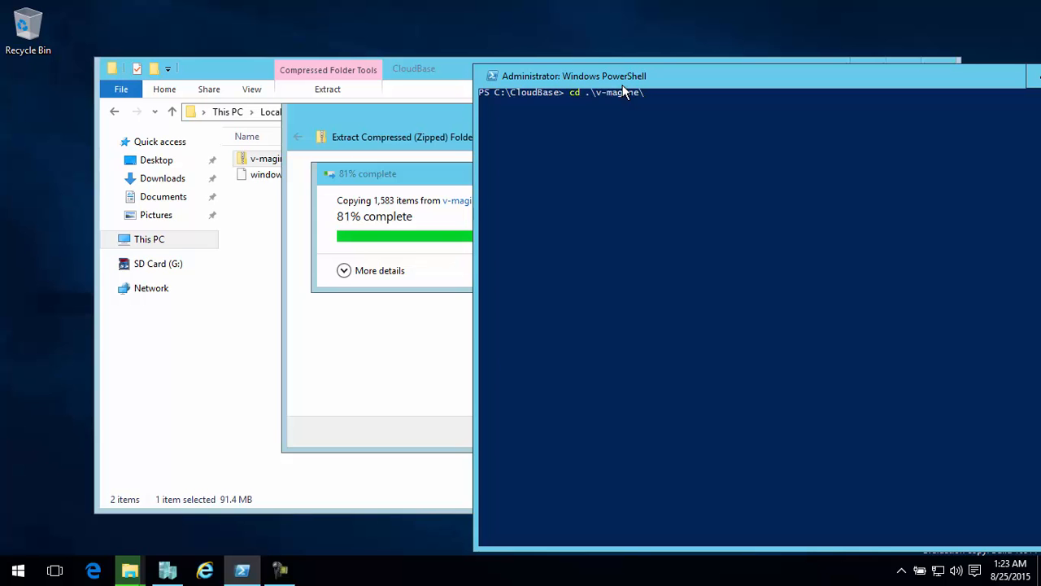
key(Return)
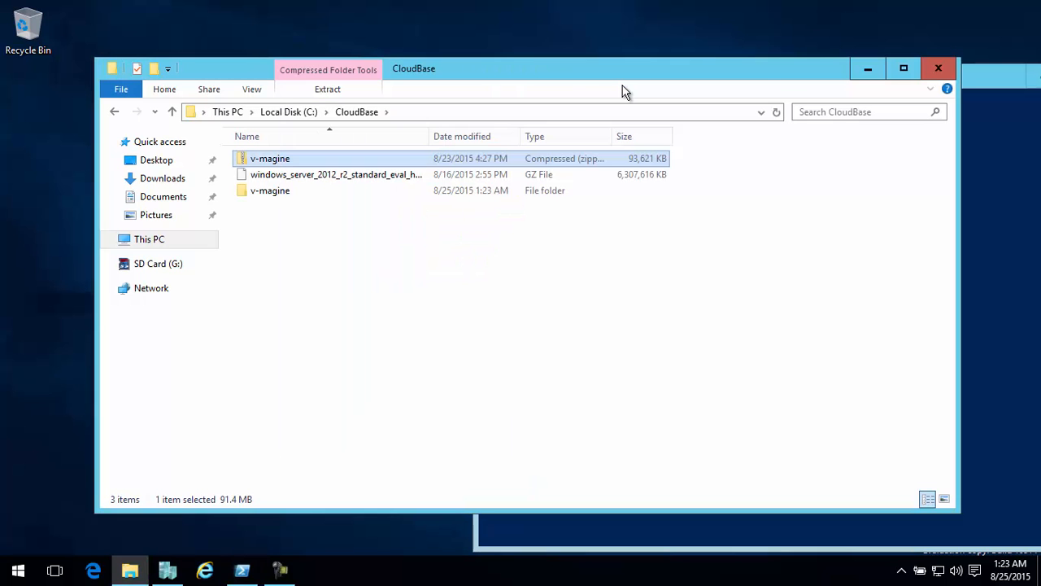
Close the CloudBase folder window, run .\v-magine.exe in PowerShell and minimize the console
click(940, 71)
drag(829, 67, 776, 71)
text(v)
key(Tab)
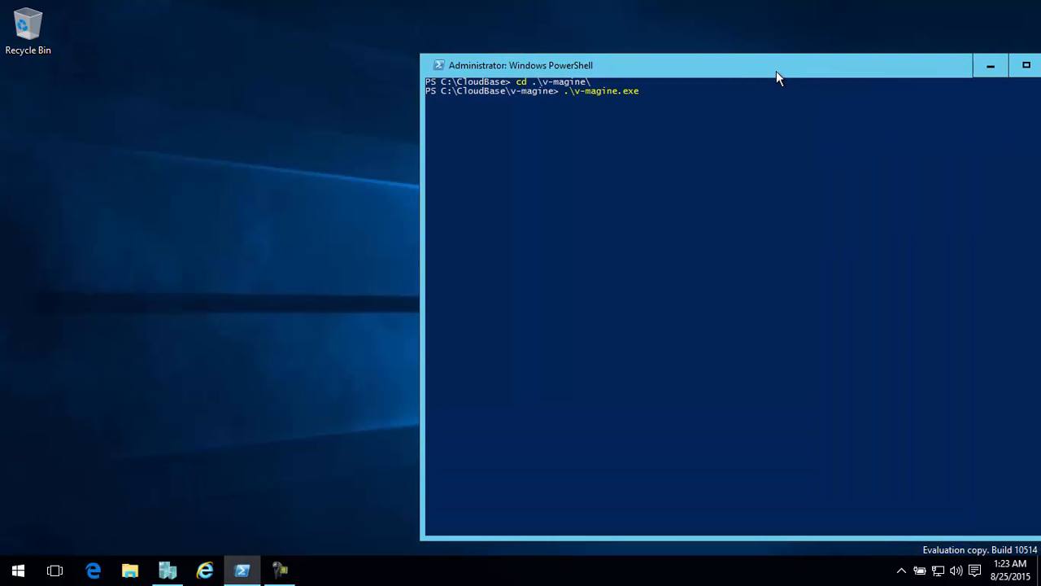
key(Return)
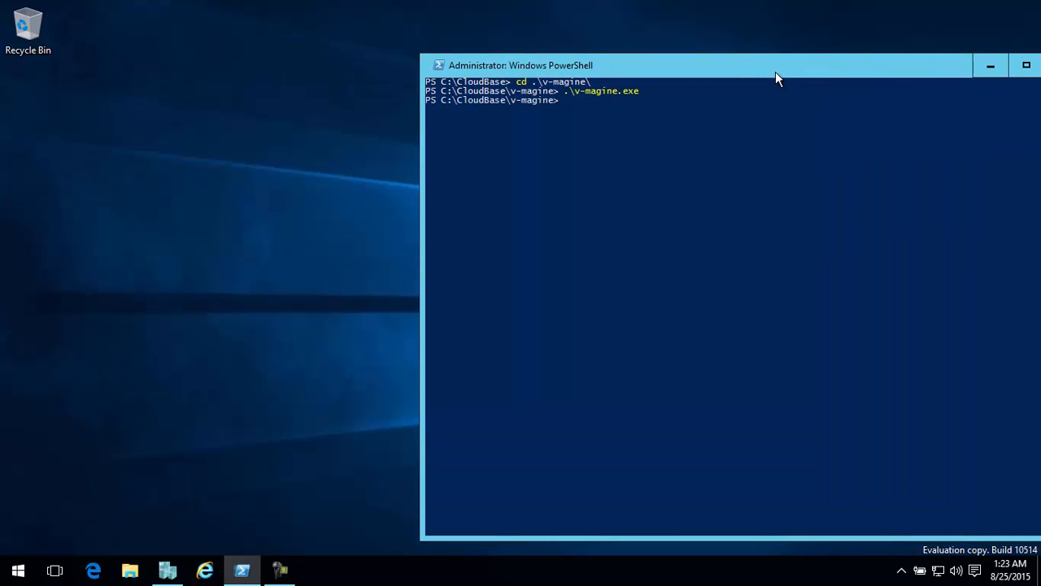
click(990, 68)
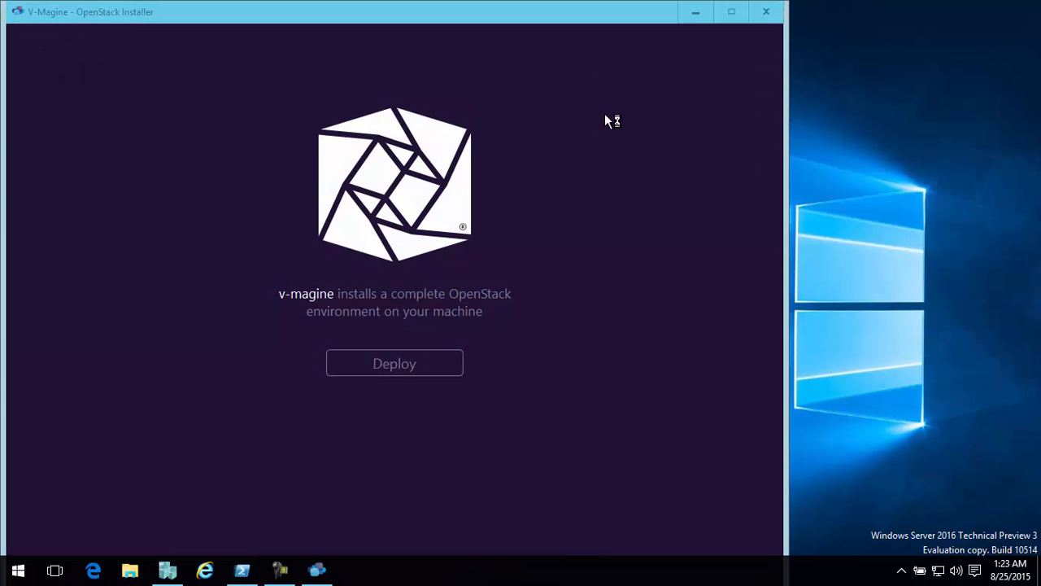
Begin the OpenStack deployment in the installer and accept the licence agreement
click(400, 364)
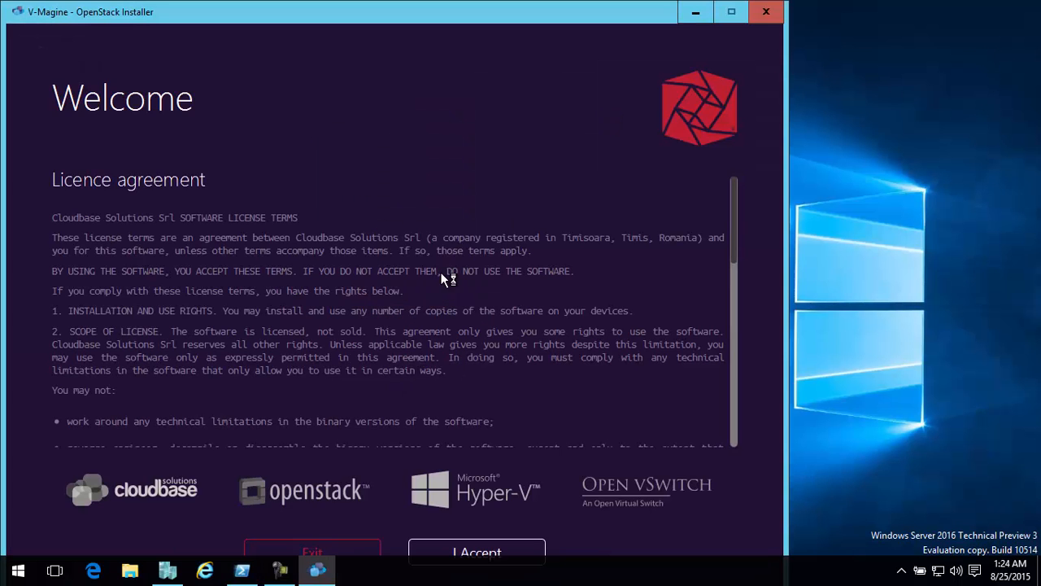
click(431, 553)
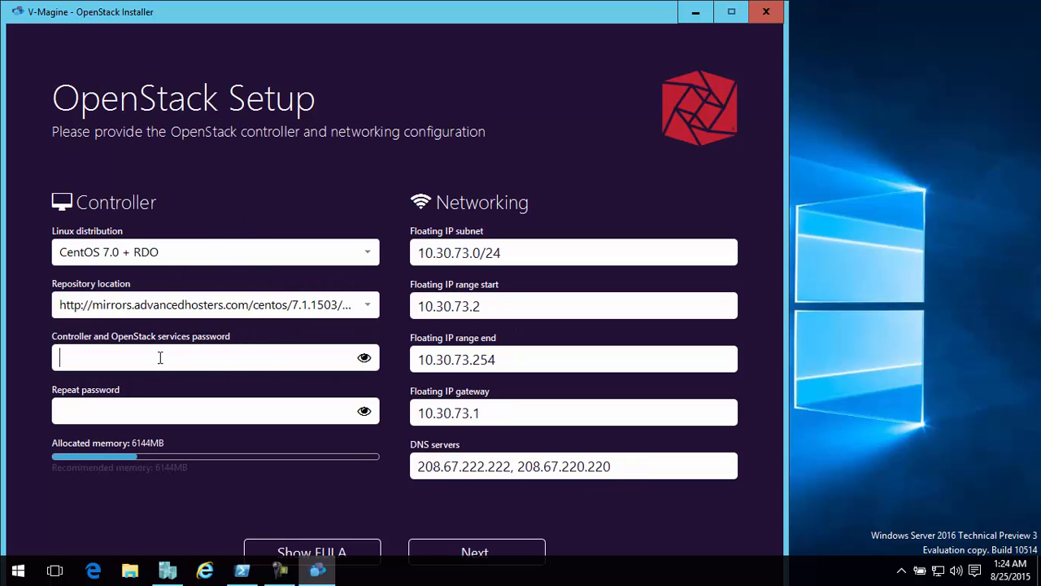
Enter the controller and OpenStack services password and repeat it for confirmation
text(••••••••)
key(Tab)
text(••••••)
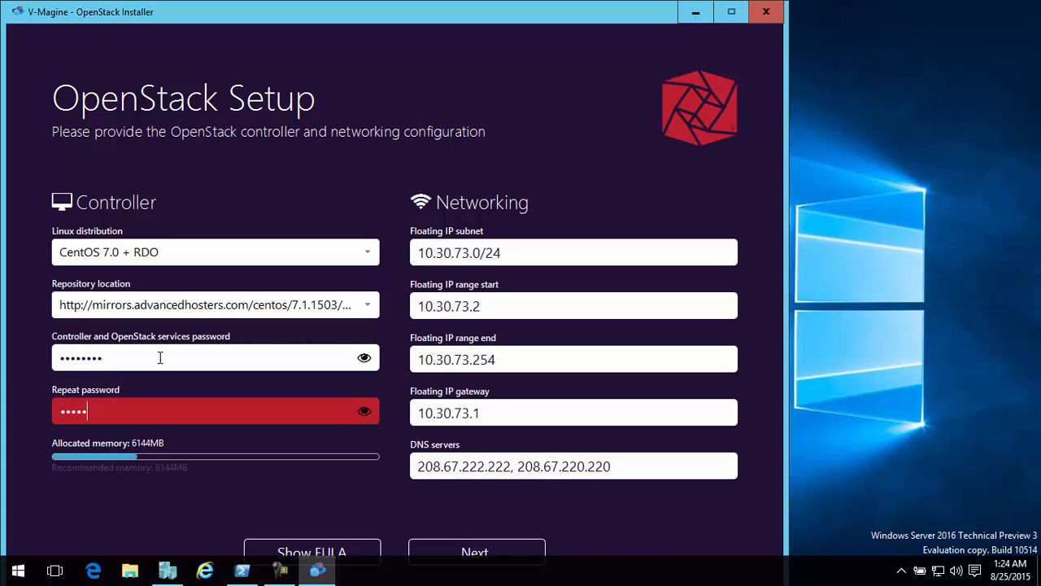
text(••)
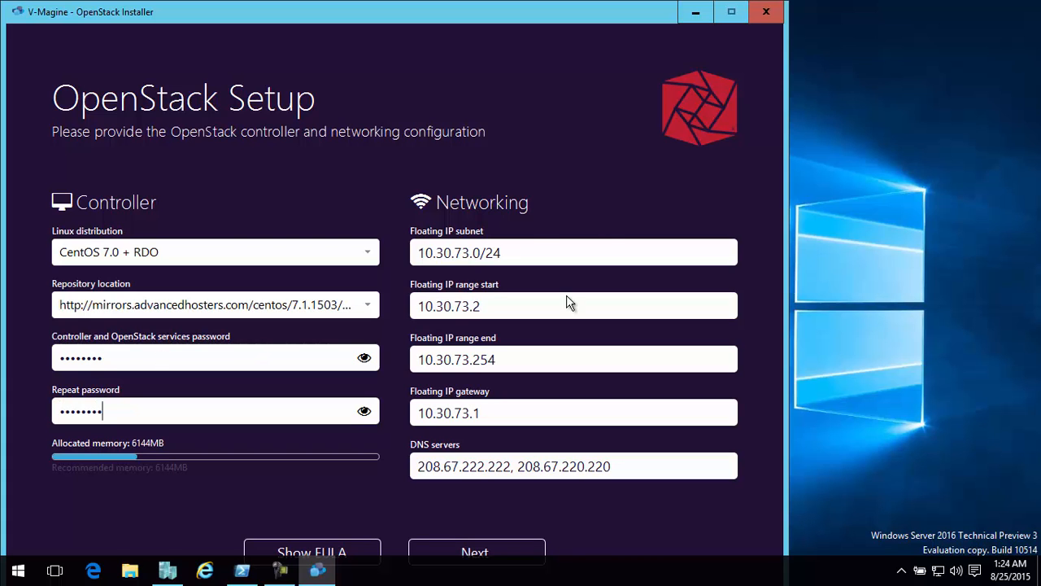
Set the floating IP subnet to 192.168.2.0/24
drag(472, 254, 300, 219)
text(192.1)
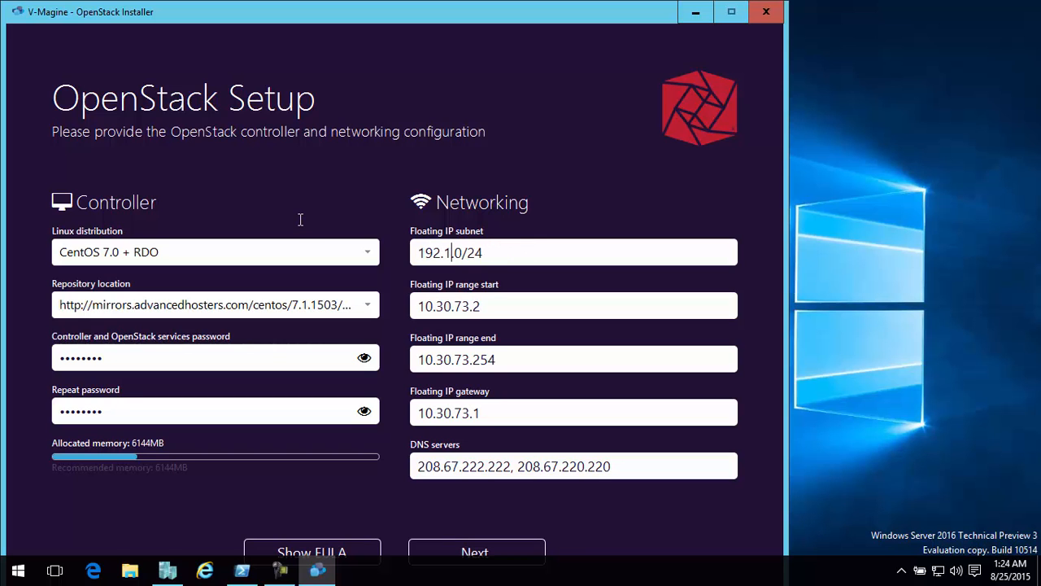
text(68.2)
Set the floating IP range to start at 192.168.2.51 and end at 192.168.2.80
drag(488, 306, 301, 266)
text(192.168)
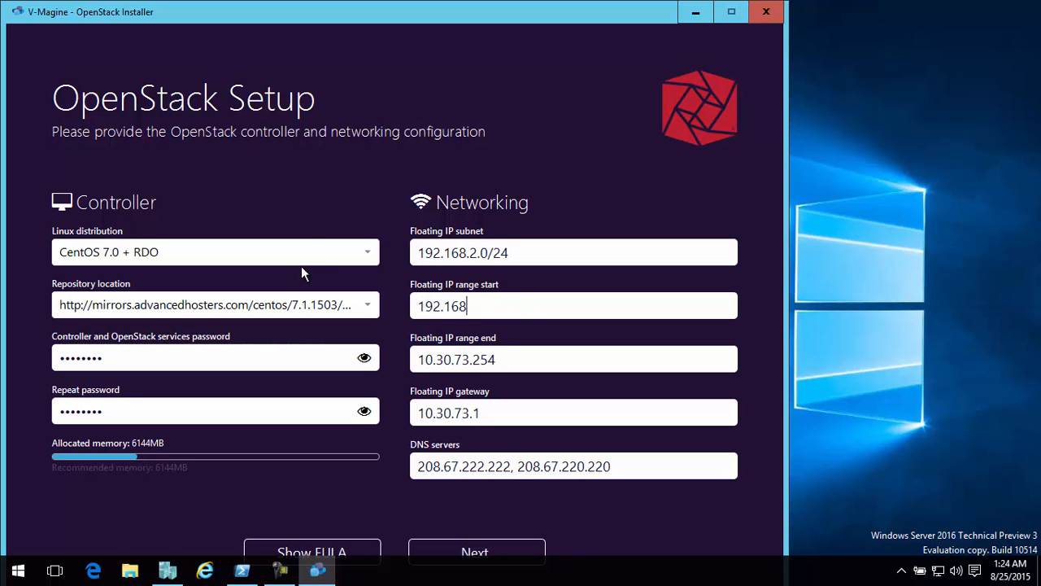
text(.2.51)
drag(519, 359, 323, 347)
text(1)
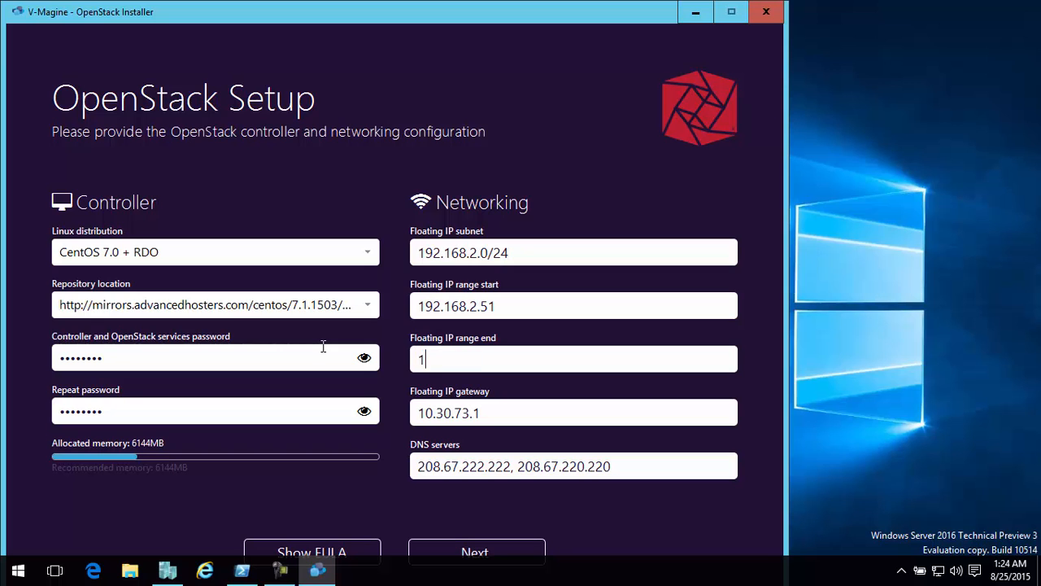
text(92.168.2.80)
Set the floating IP gateway to 192.168.2.4 and the DNS server to 192.168.2.2, and continue to the host setup
click(514, 413)
click(366, 411)
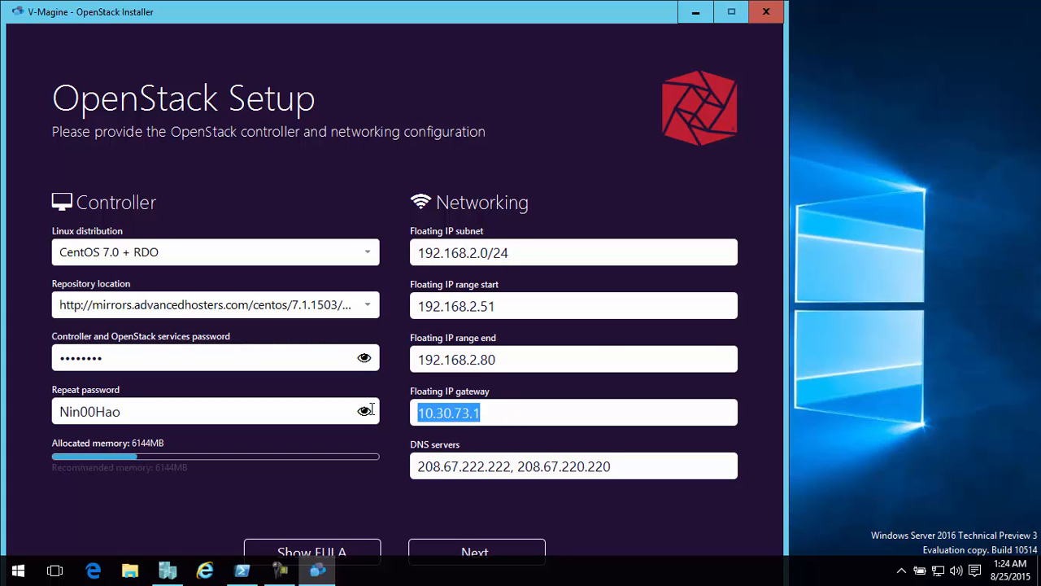
text(192.168)
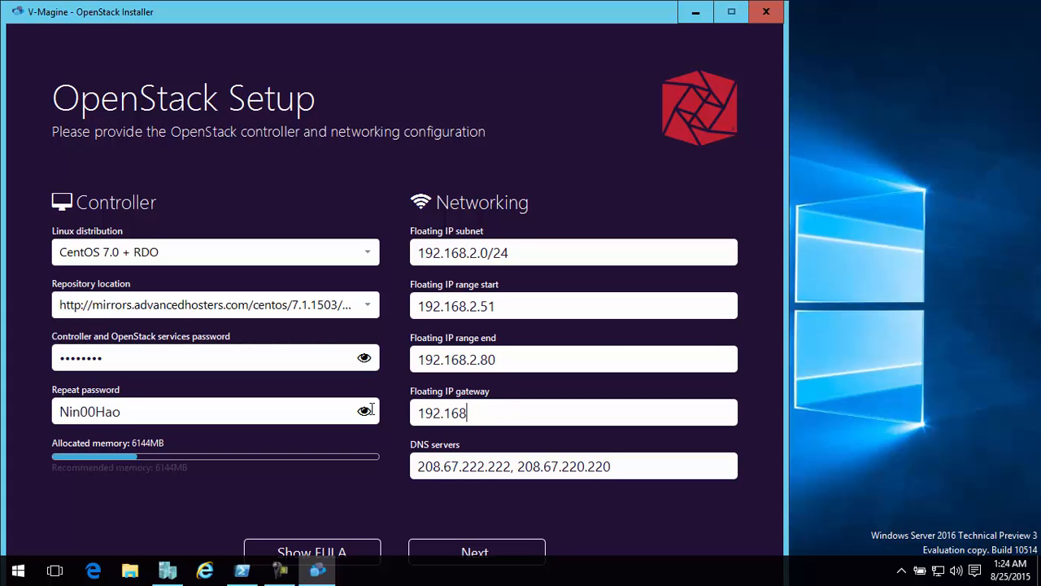
text(.2.4)
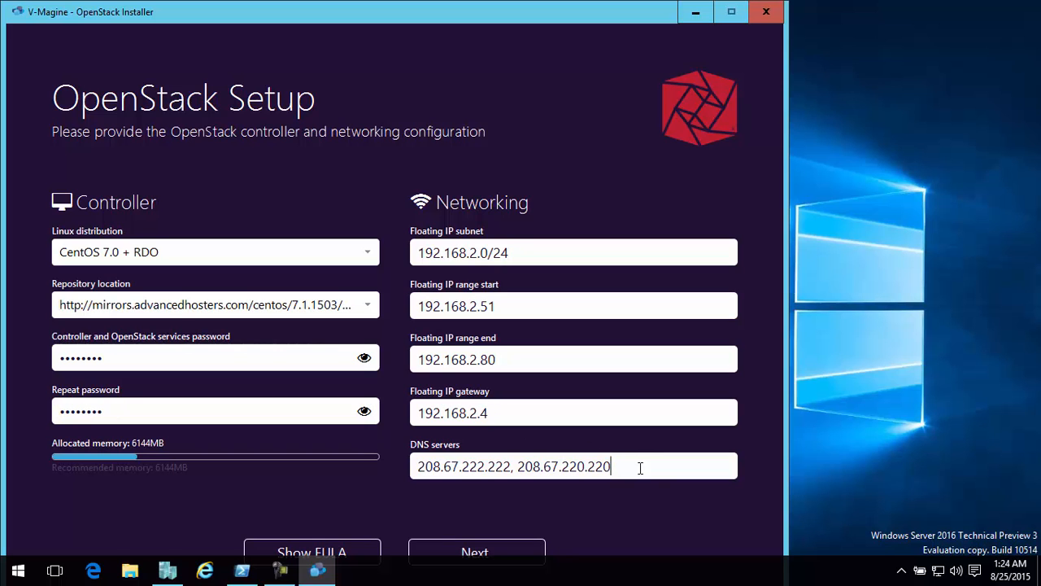
drag(640, 465, 364, 453)
text(192.1)
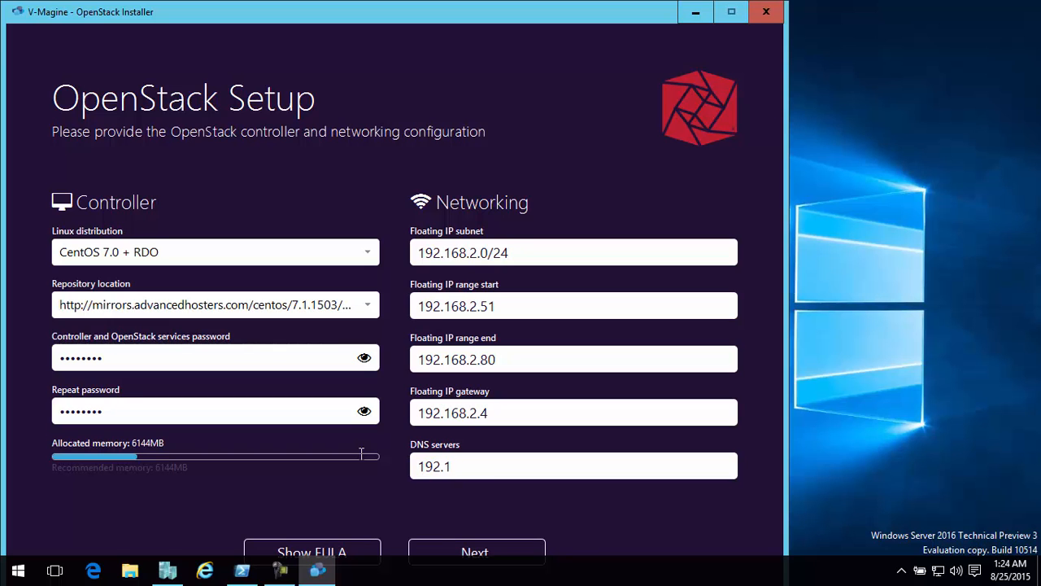
text(68.2.2)
click(472, 551)
Enter the Host Admin password and start the installation from the review page
click(220, 305)
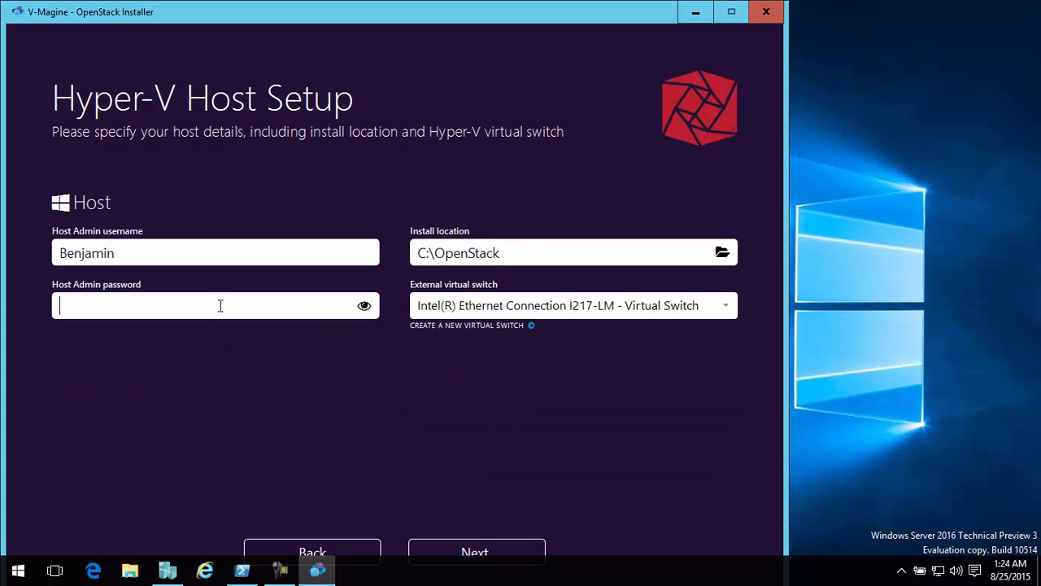
text(••••••••)
click(463, 560)
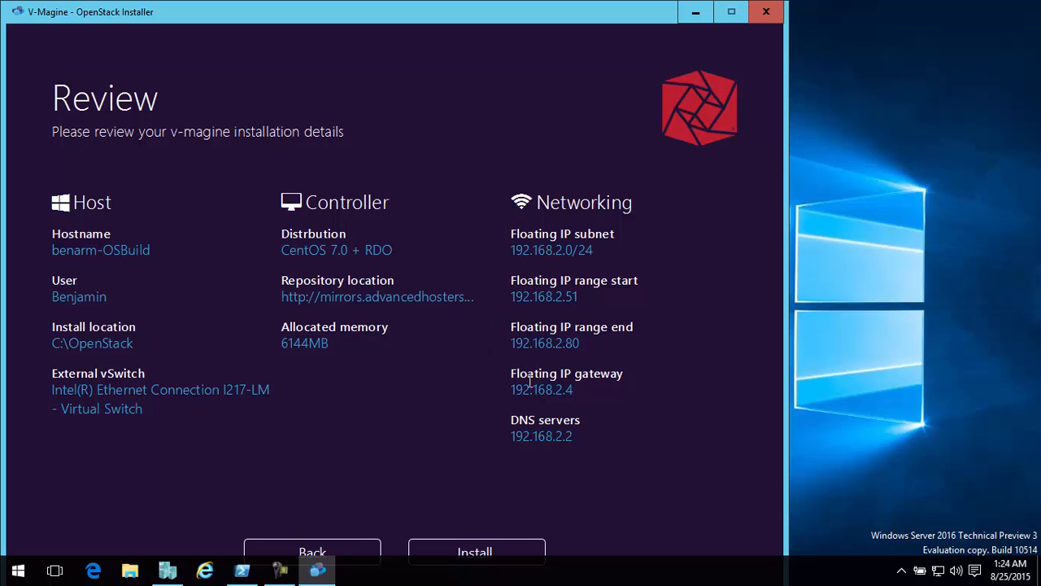
click(467, 547)
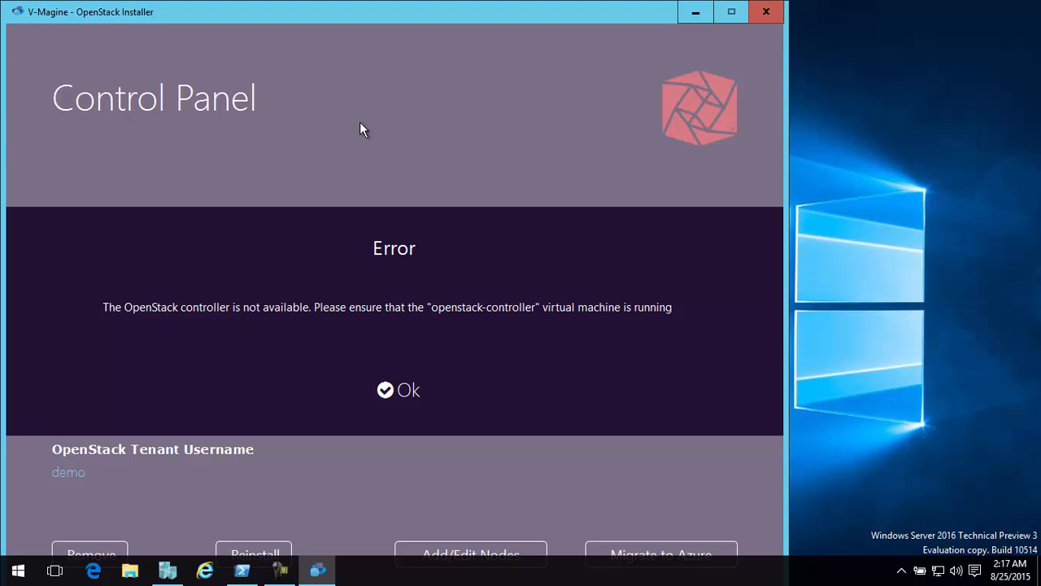
Dismiss the controller error message and close the V-Magine installer
click(399, 390)
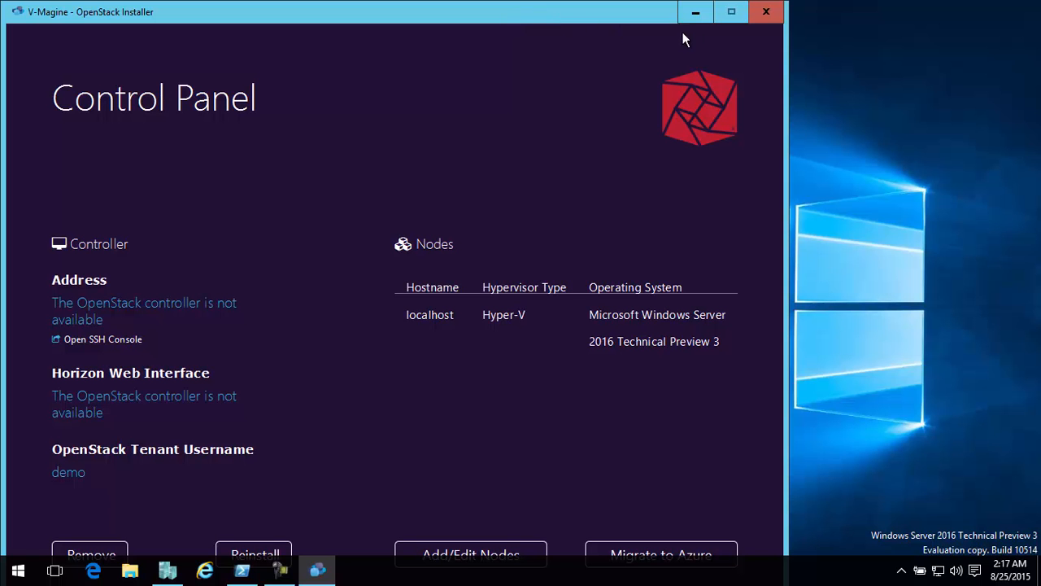
click(768, 16)
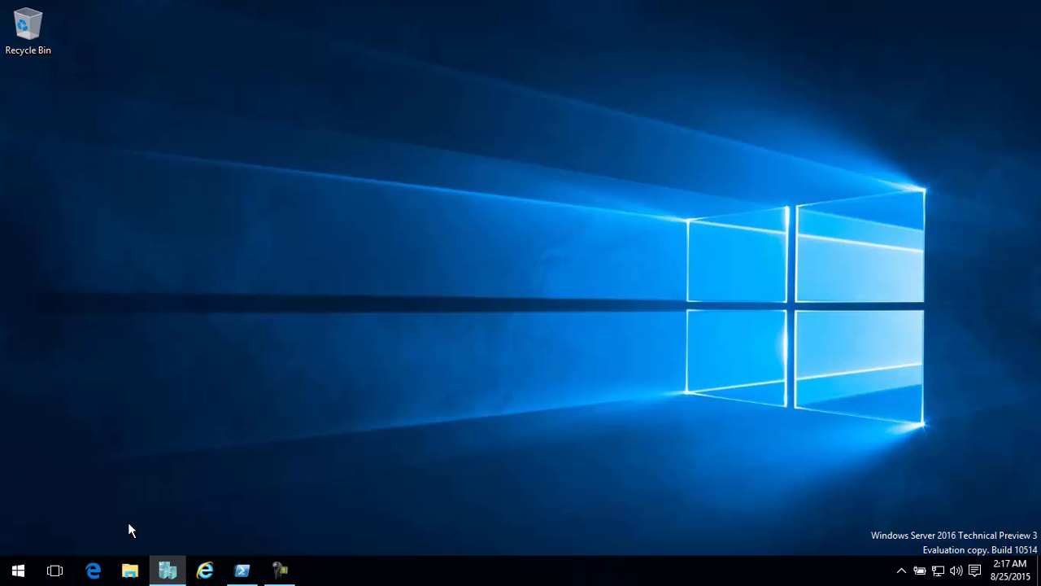
Switch to Hyper-V Manager, check the networking details of the openstack-controller virtual machine and connect to its console
click(166, 568)
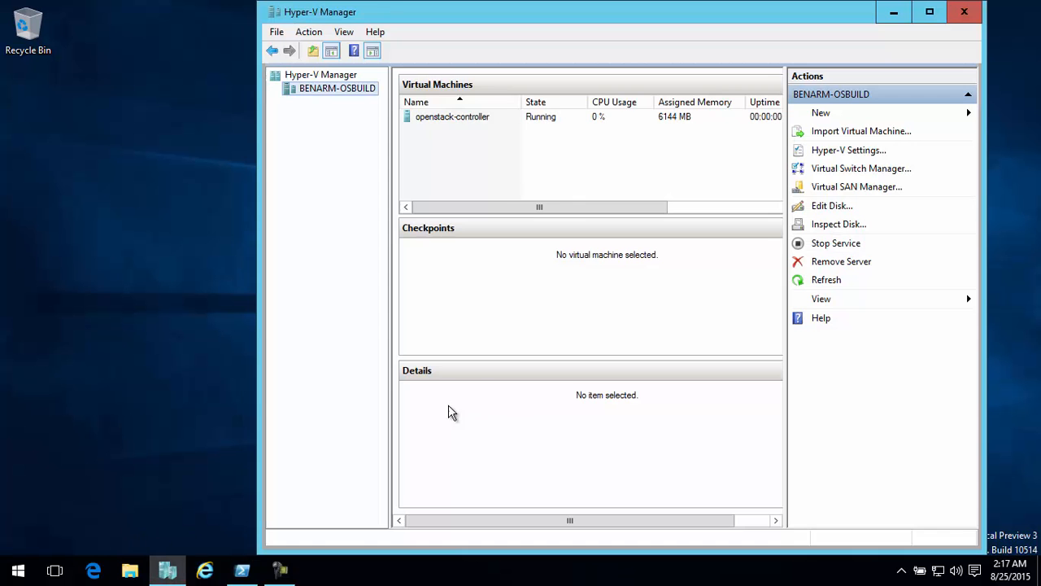
click(471, 120)
click(507, 502)
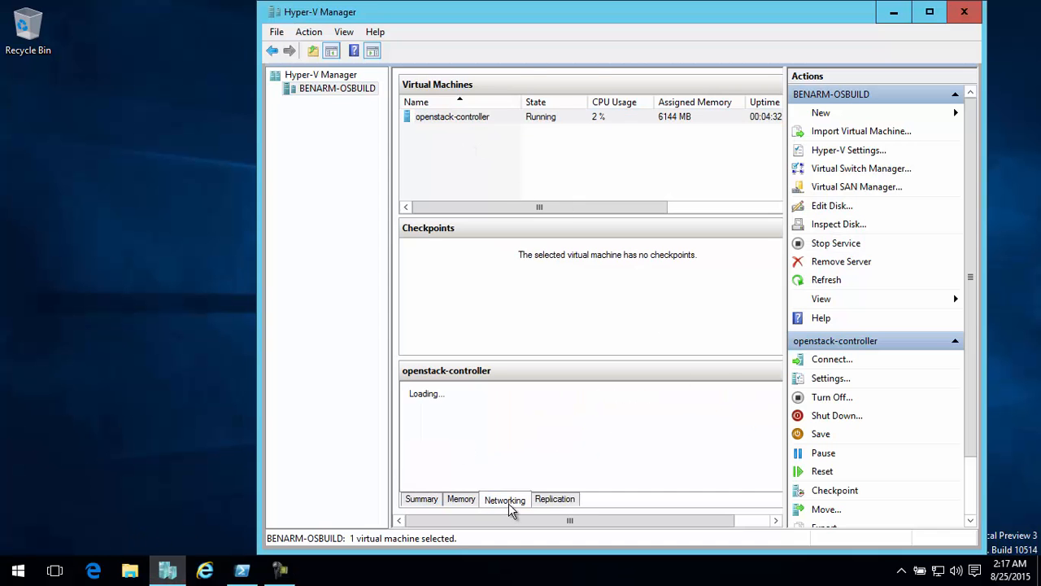
click(823, 283)
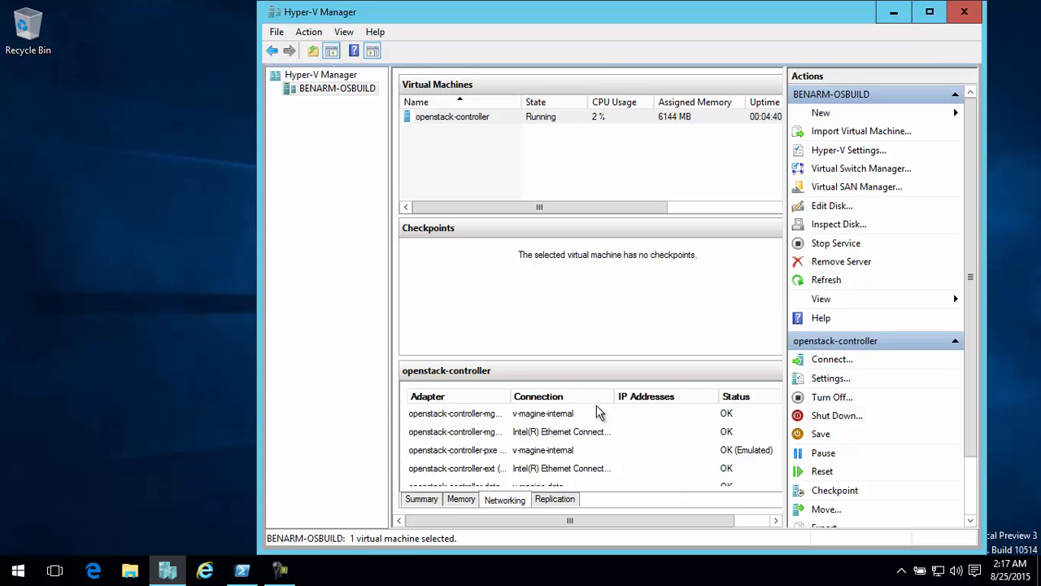
double_click(540, 116)
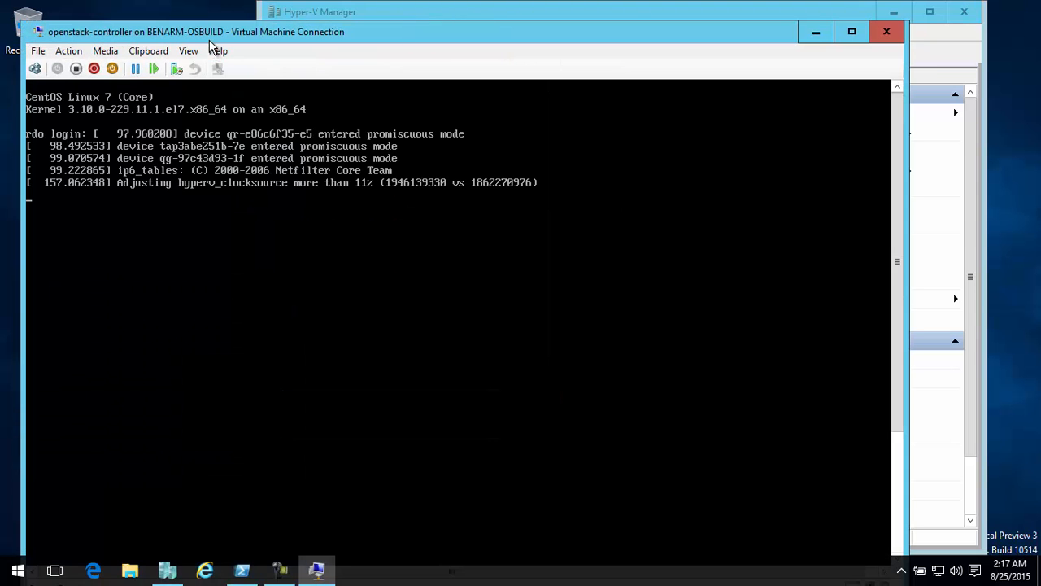
Log in to the openstack-controller console as root with the account password
drag(217, 39, 260, 39)
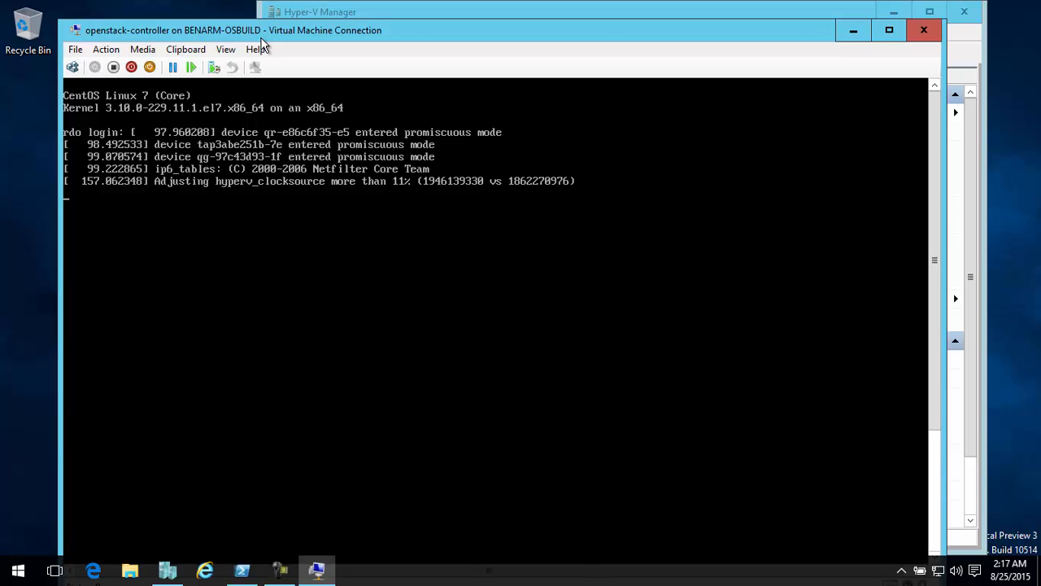
text(root)
key(Return)
Run ifconfig on the controller and examine the addresses of the mgmt-ext and mgmt-int interfaces
key(Return)
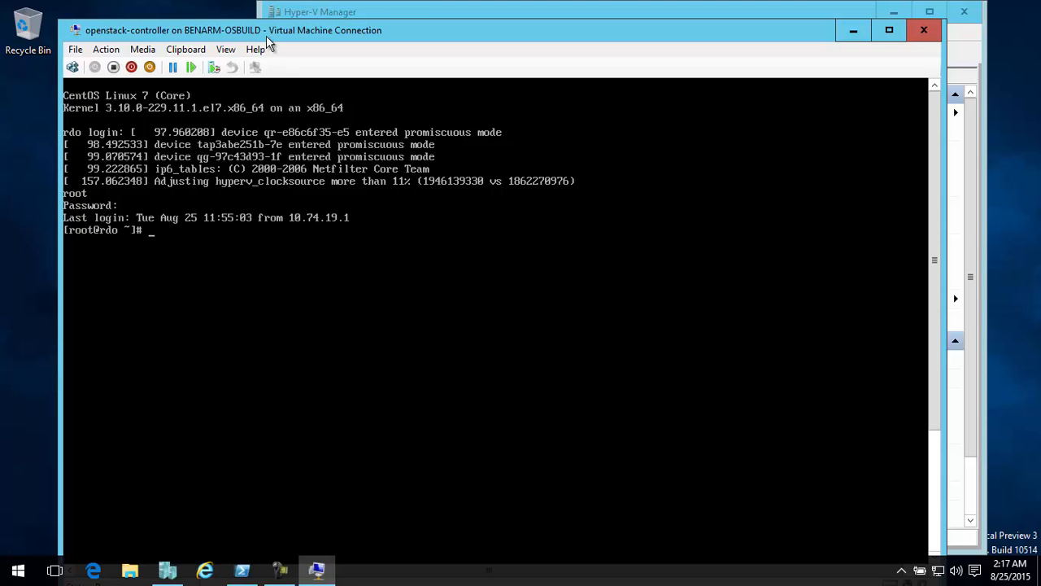
text(ifconfig)
key(Return)
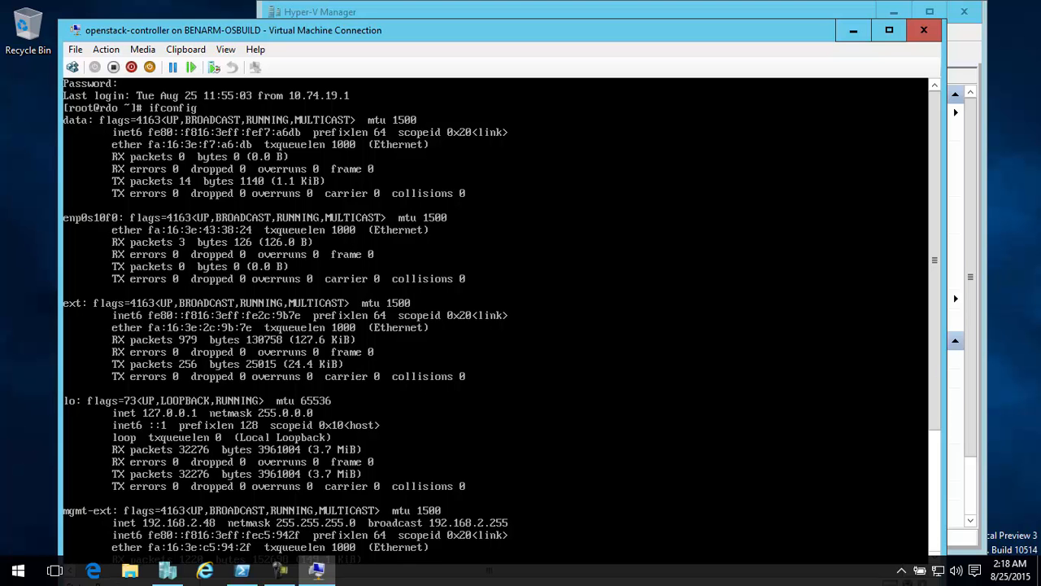
drag(932, 231, 910, 437)
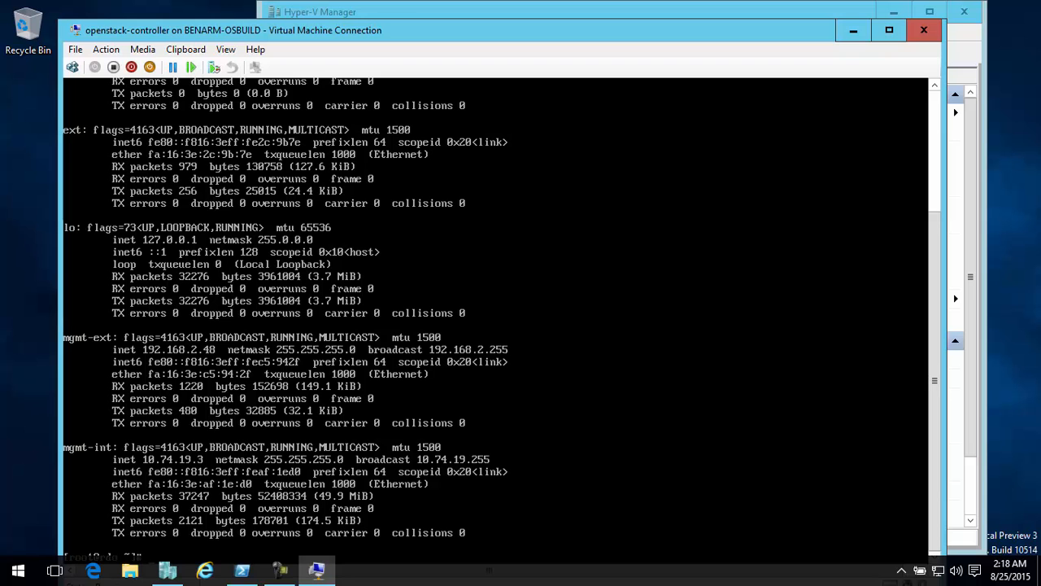
drag(413, 35, 414, 17)
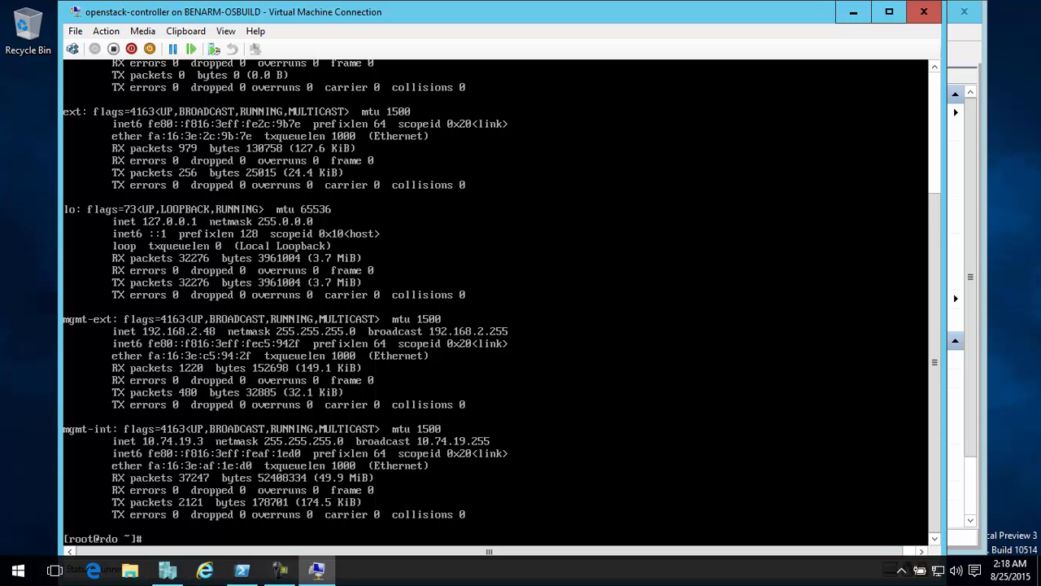
Switch to Internet Explorer and turn off automatic detection of settings in its LAN settings
click(205, 570)
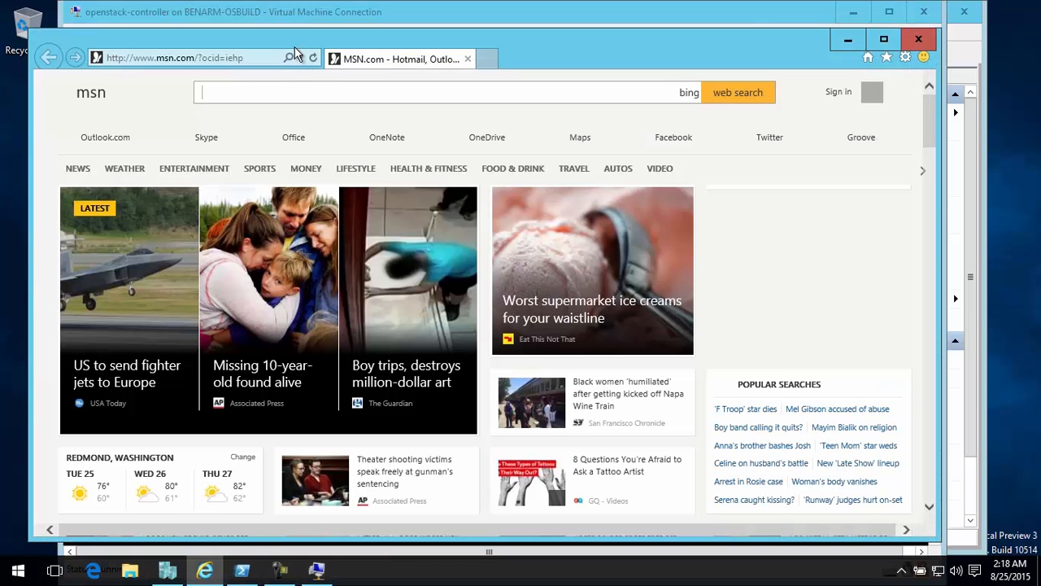
drag(275, 32, 358, 39)
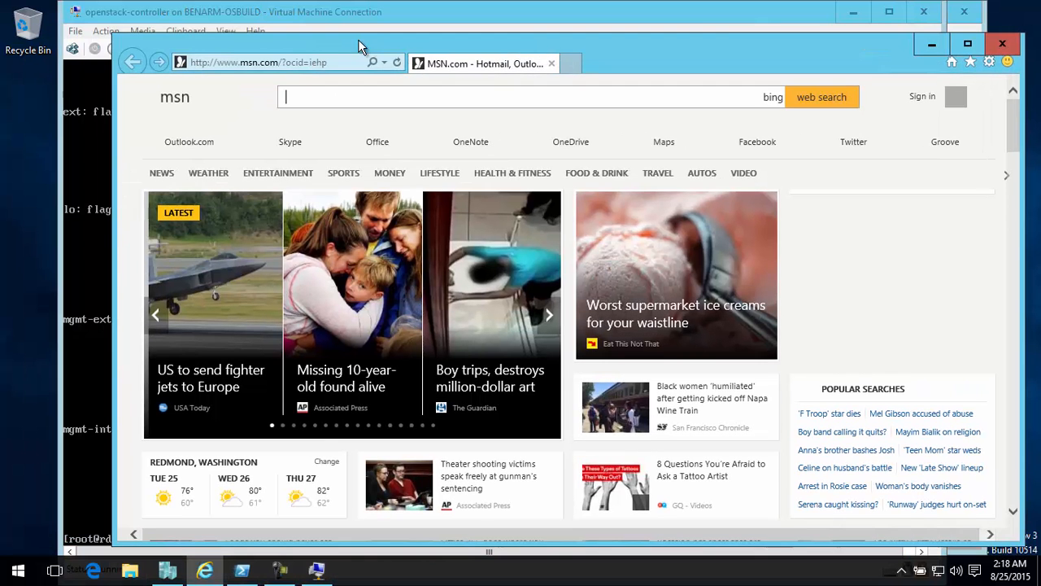
click(989, 62)
click(872, 262)
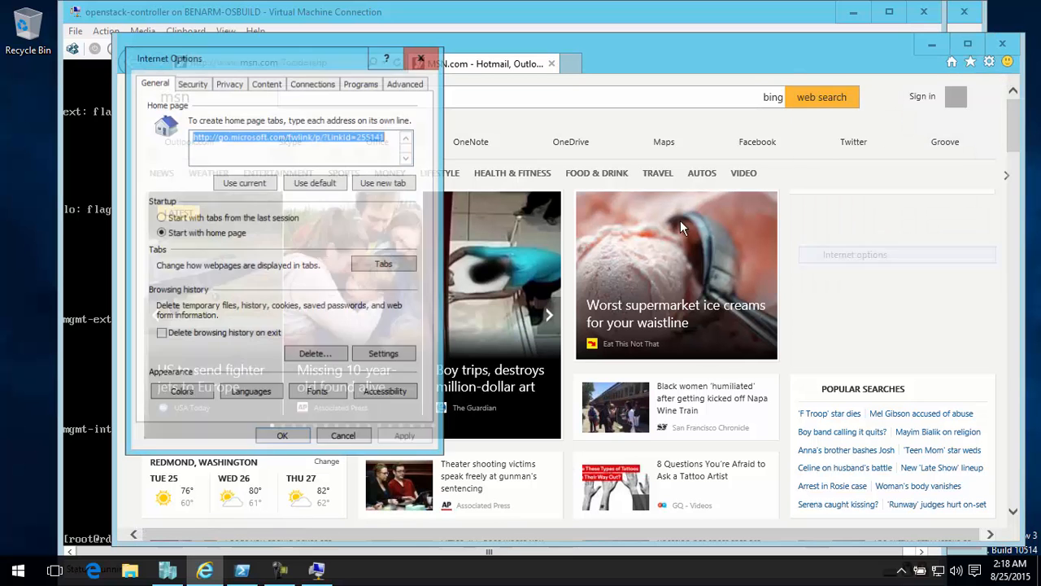
click(312, 84)
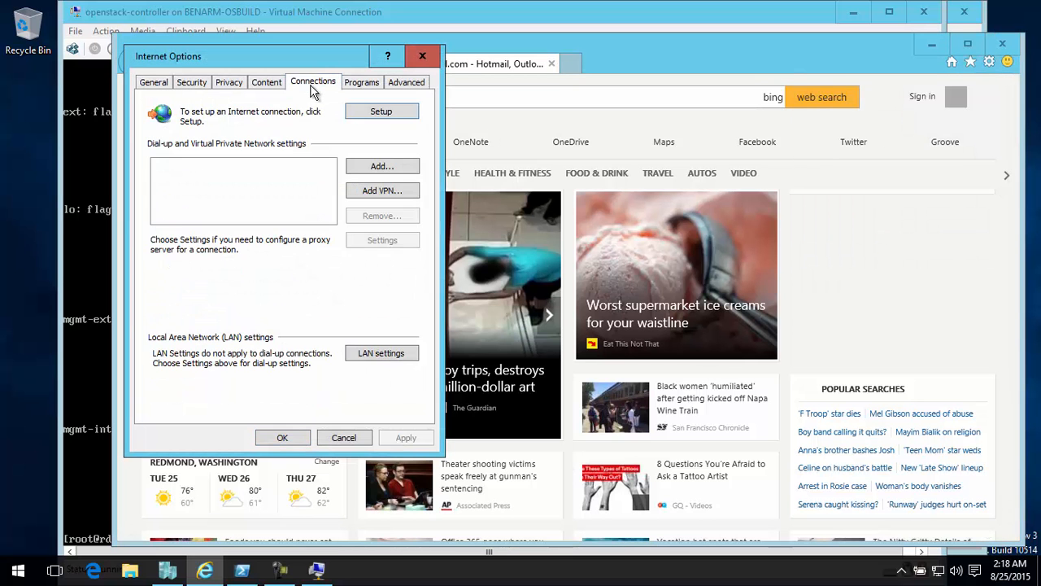
click(381, 356)
click(214, 147)
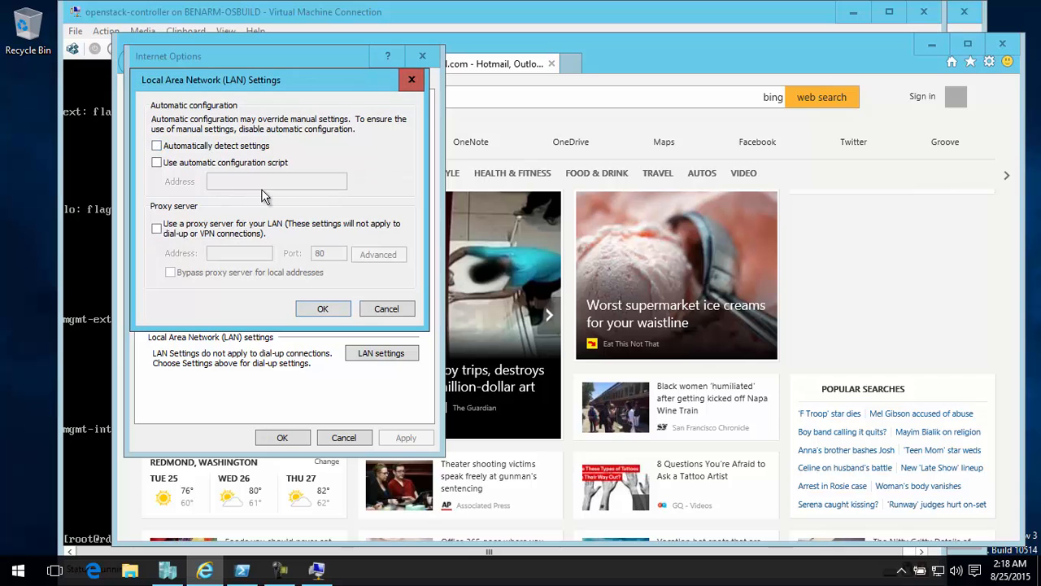
click(329, 309)
click(281, 436)
drag(252, 47, 509, 92)
click(504, 105)
text(http:)
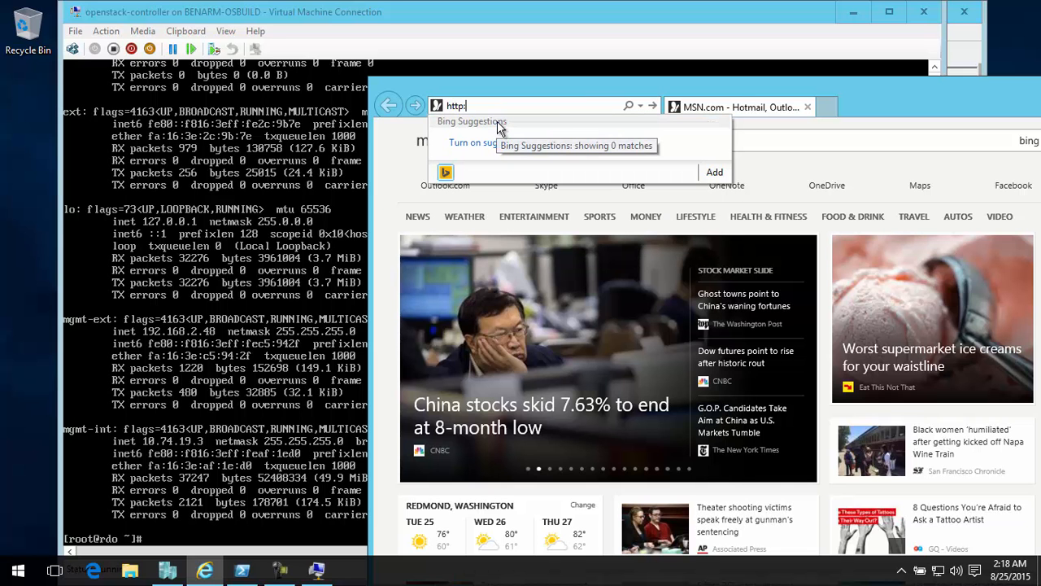
text(//10)
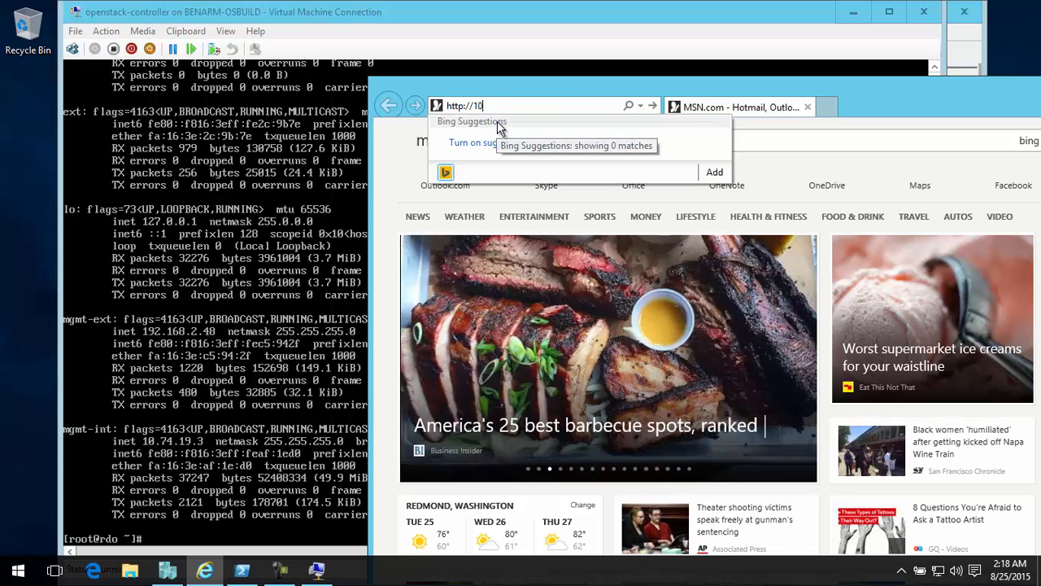
text(.74.19.3)
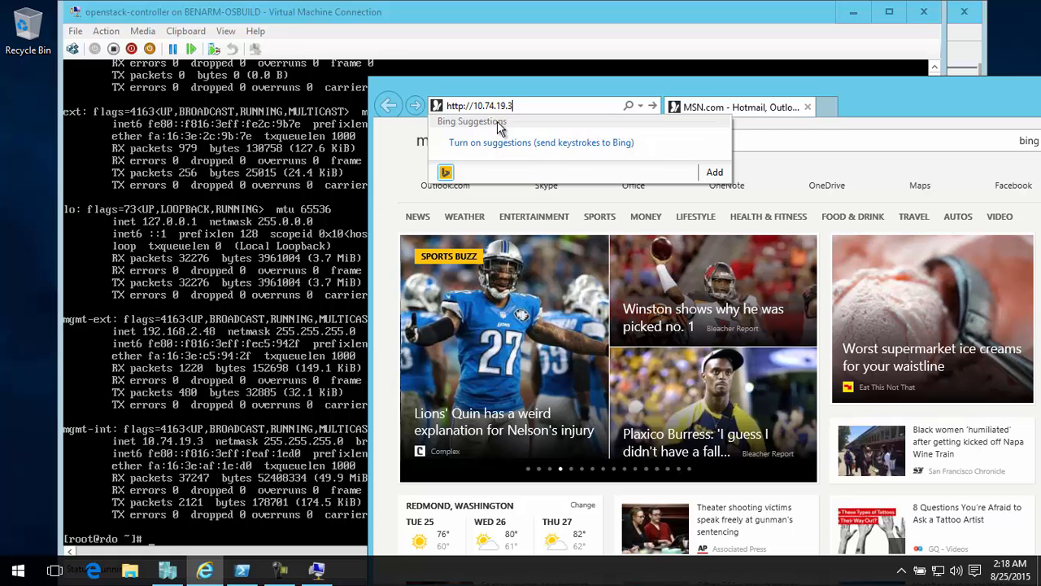
key(Return)
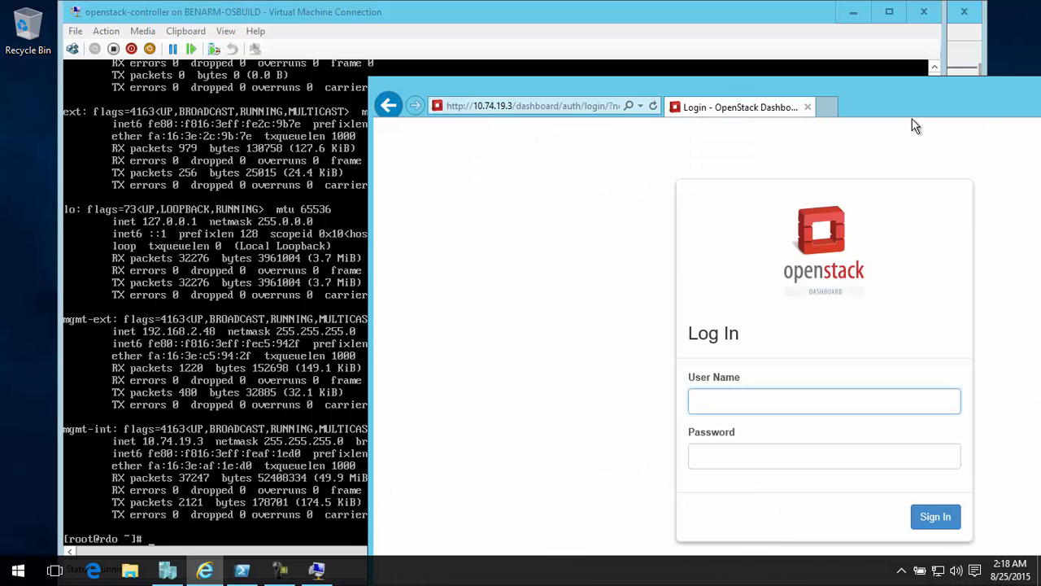
Try to sign in to the OpenStack dashboard as admin with the account password
drag(911, 117, 787, 68)
text(admin)
key(Tab)
text(********)
key(Return)
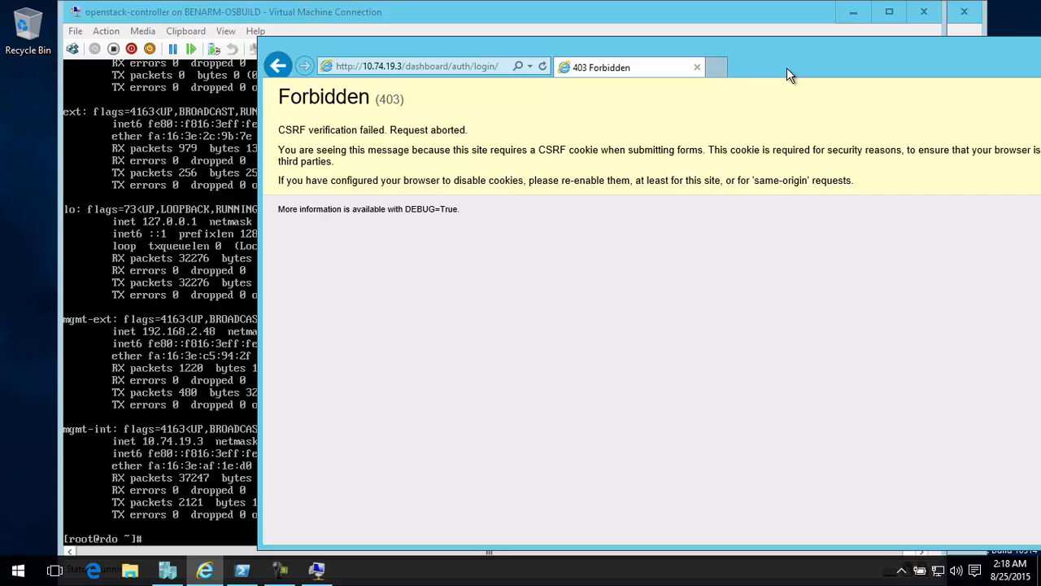
drag(784, 70, 585, 46)
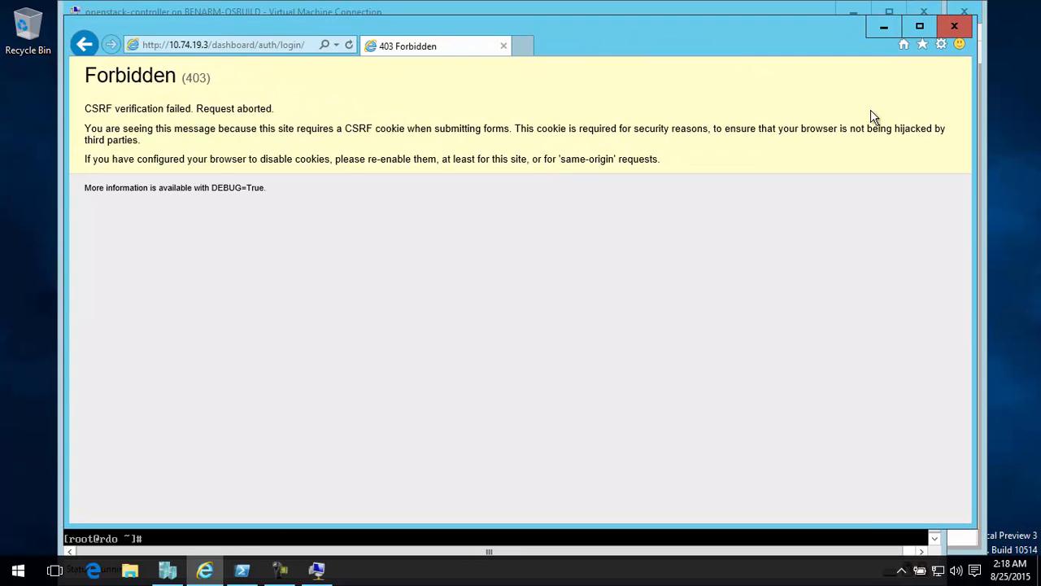
click(197, 47)
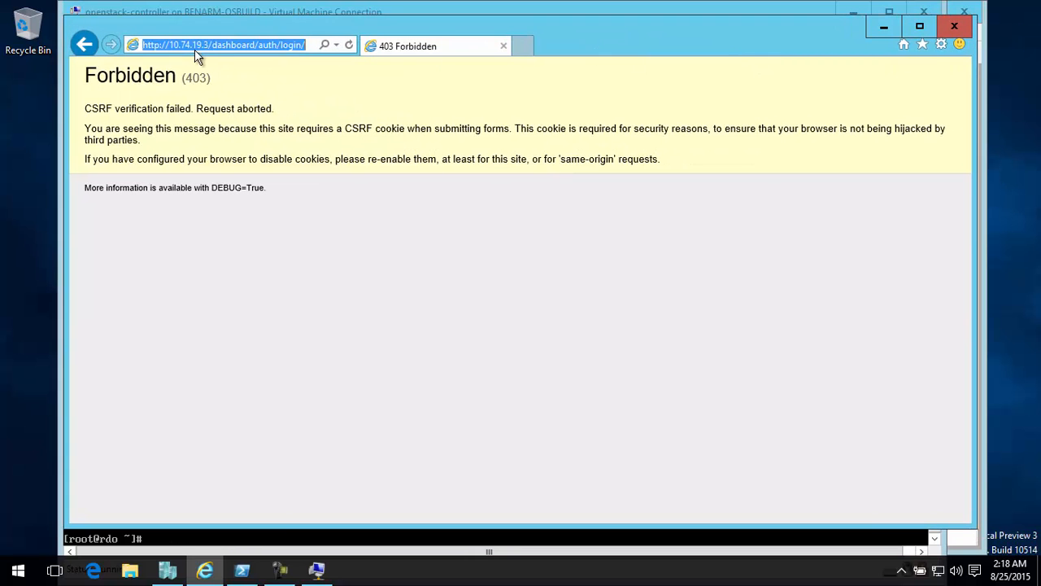
drag(207, 47, 121, 47)
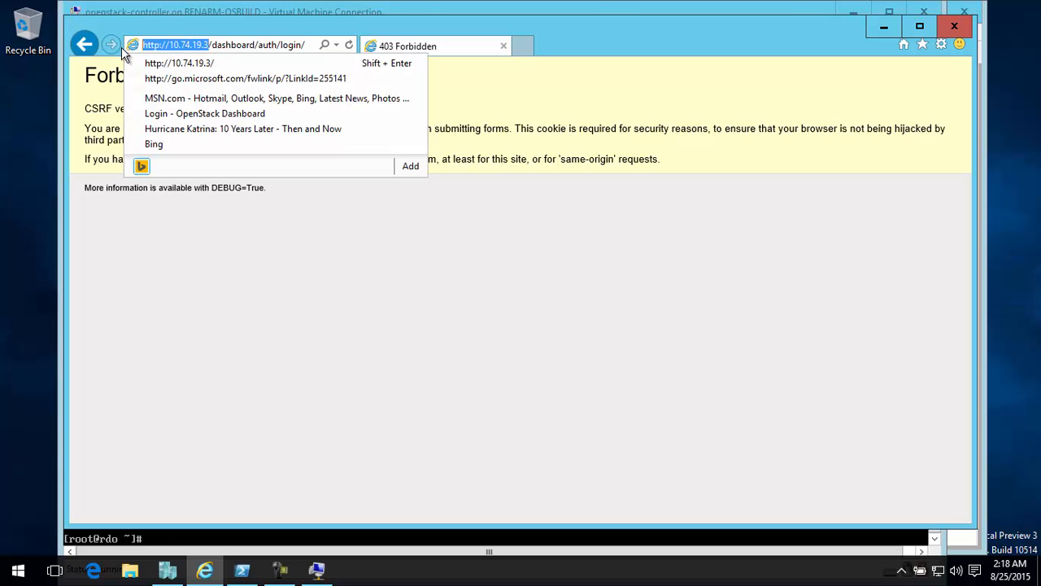
click(940, 44)
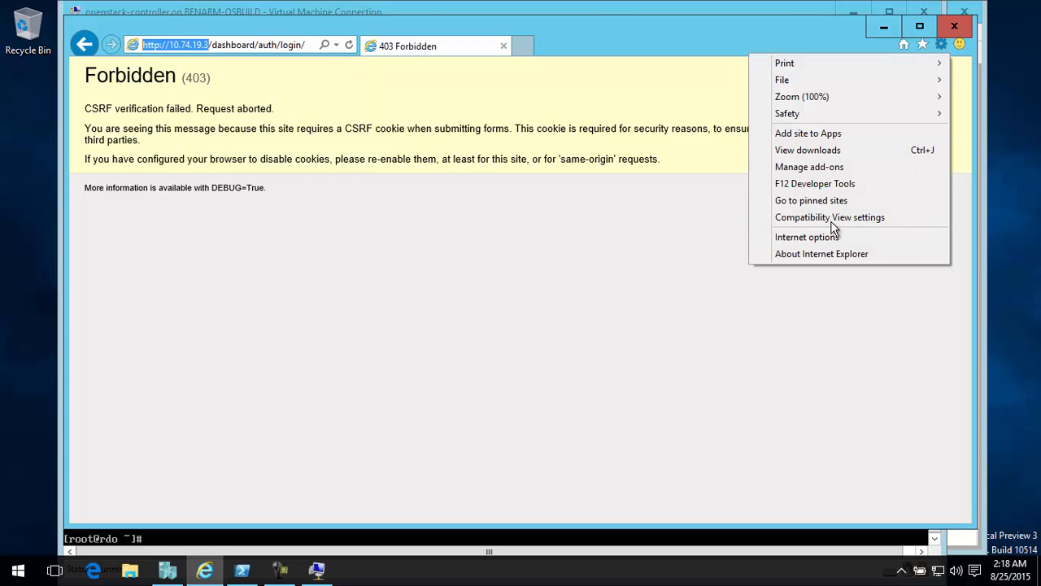
click(834, 236)
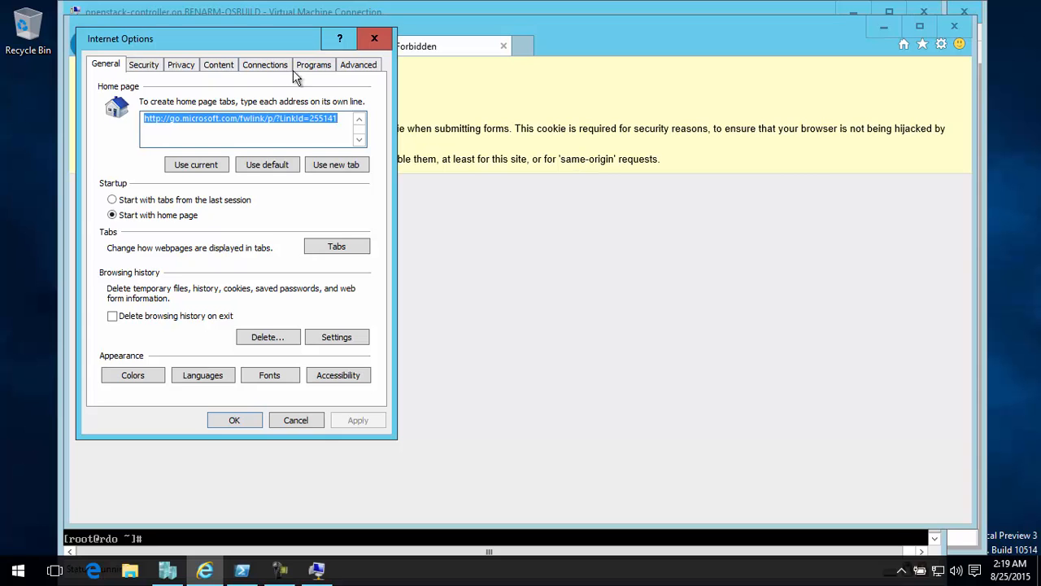
click(262, 65)
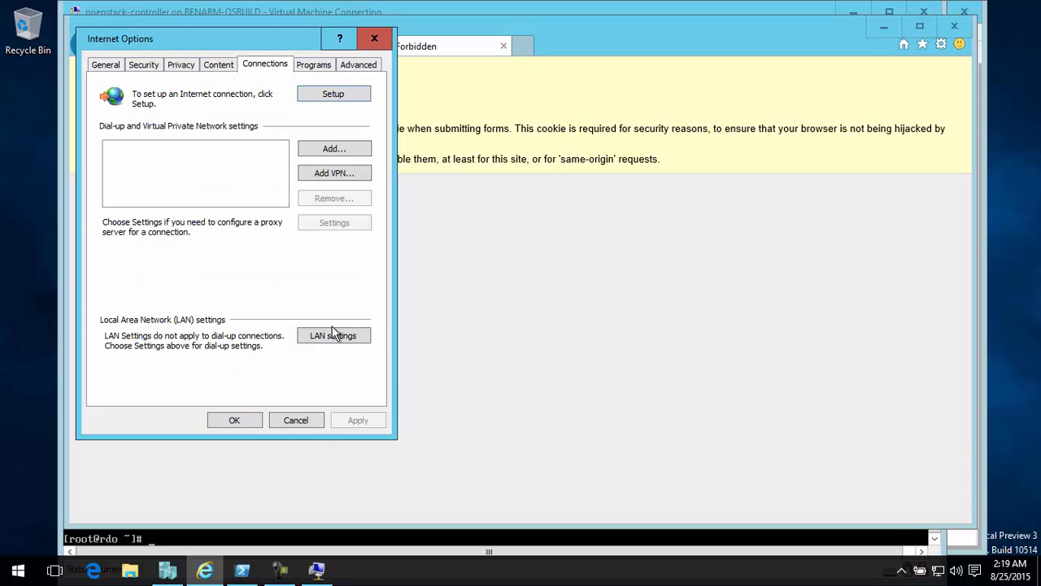
click(137, 65)
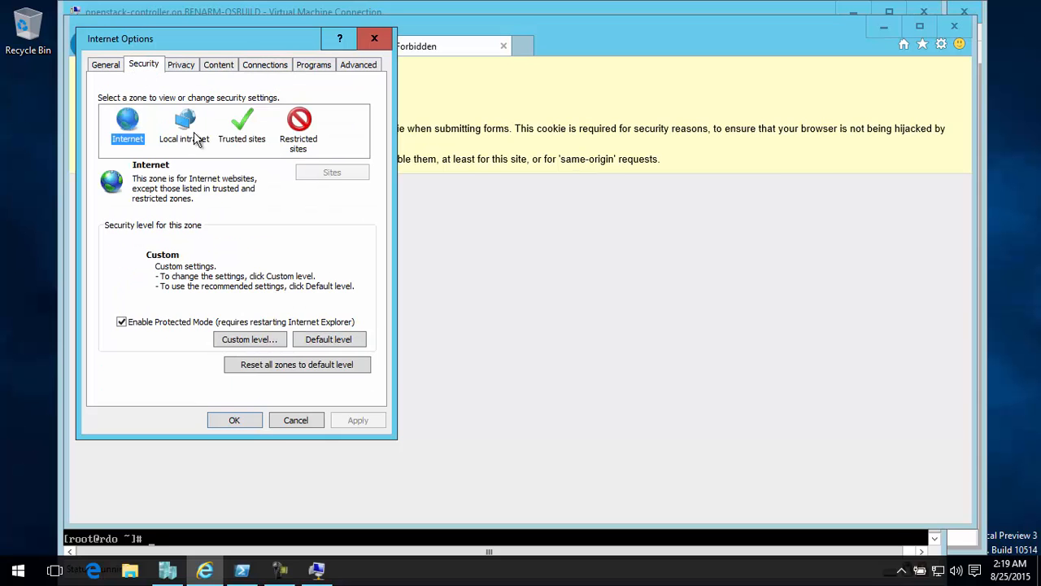
click(242, 134)
click(329, 172)
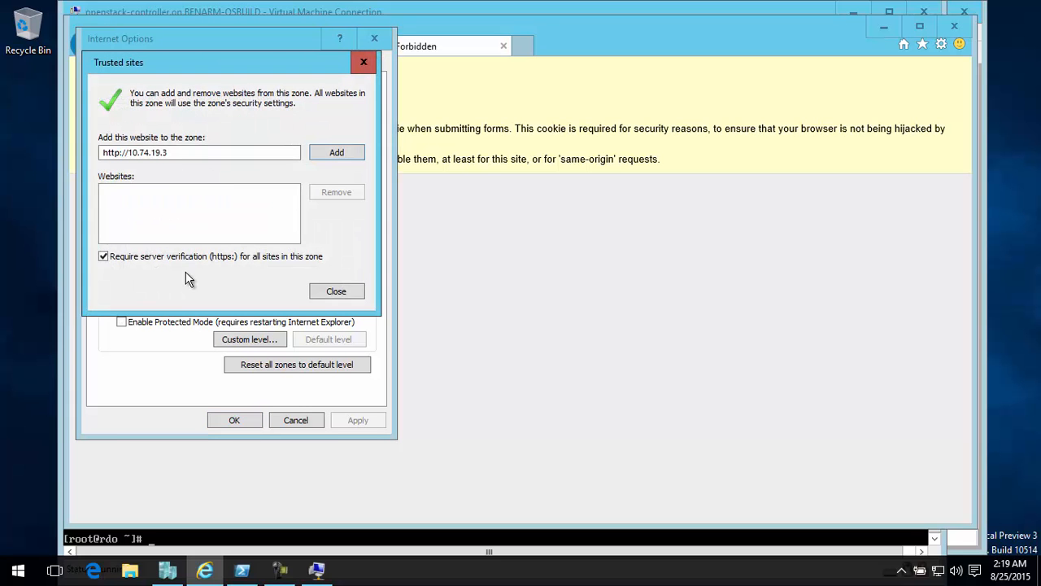
click(187, 259)
click(333, 153)
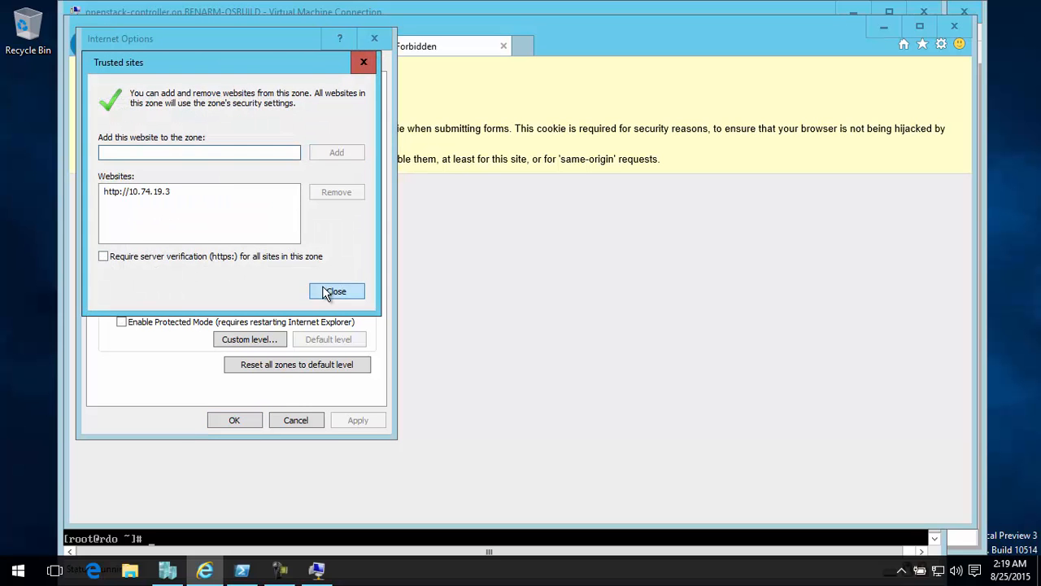
click(325, 290)
click(219, 421)
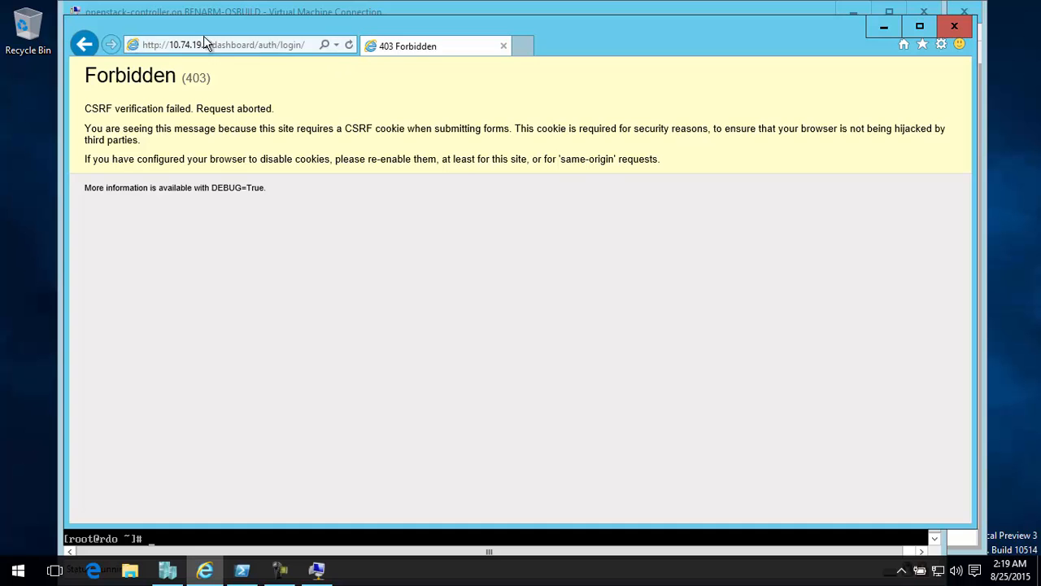
Return to the dashboard login page, enter the admin password and submit the sign-in form
click(95, 37)
click(465, 397)
text(********)
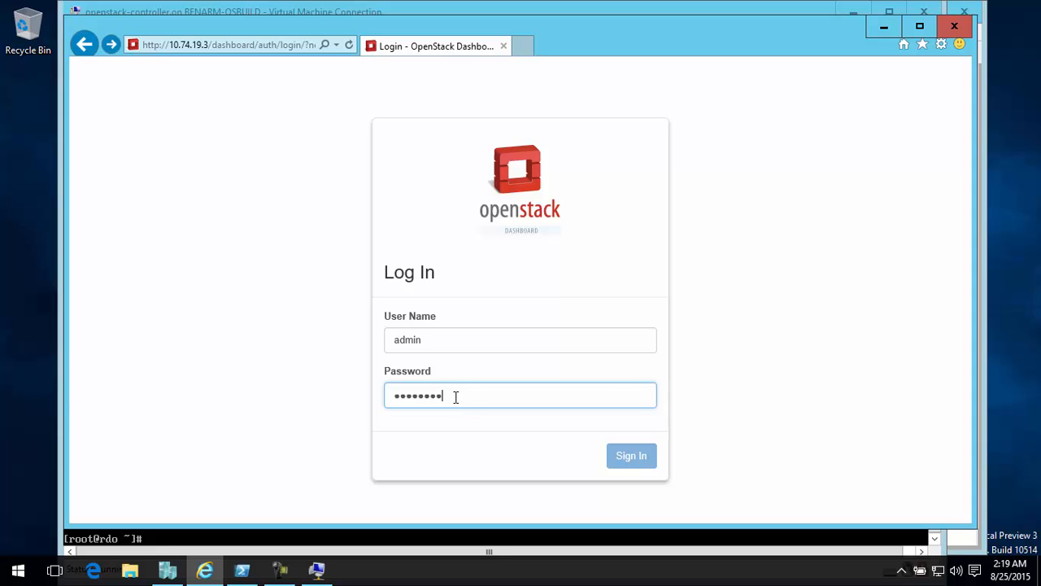
click(625, 459)
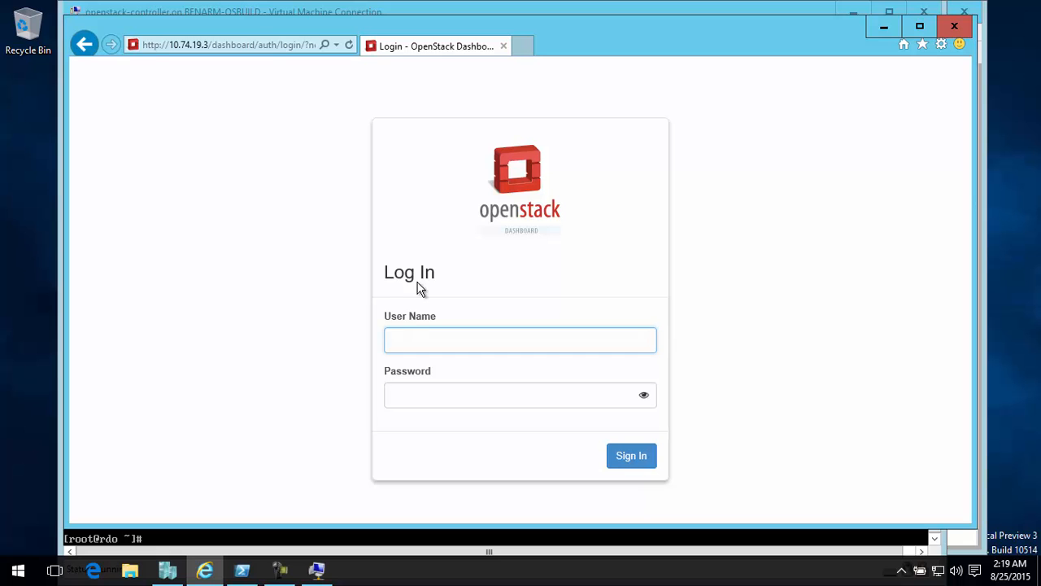
Sign in from the reloaded login form with user name admin and the account password
text(dmin)
key(Tab)
text(admin)
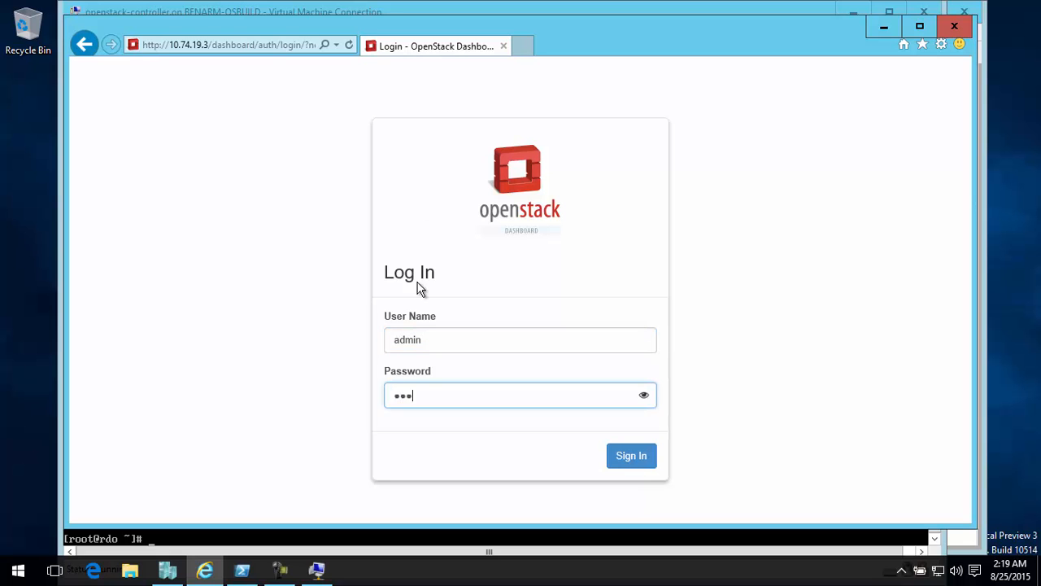
text(123)
key(Return)
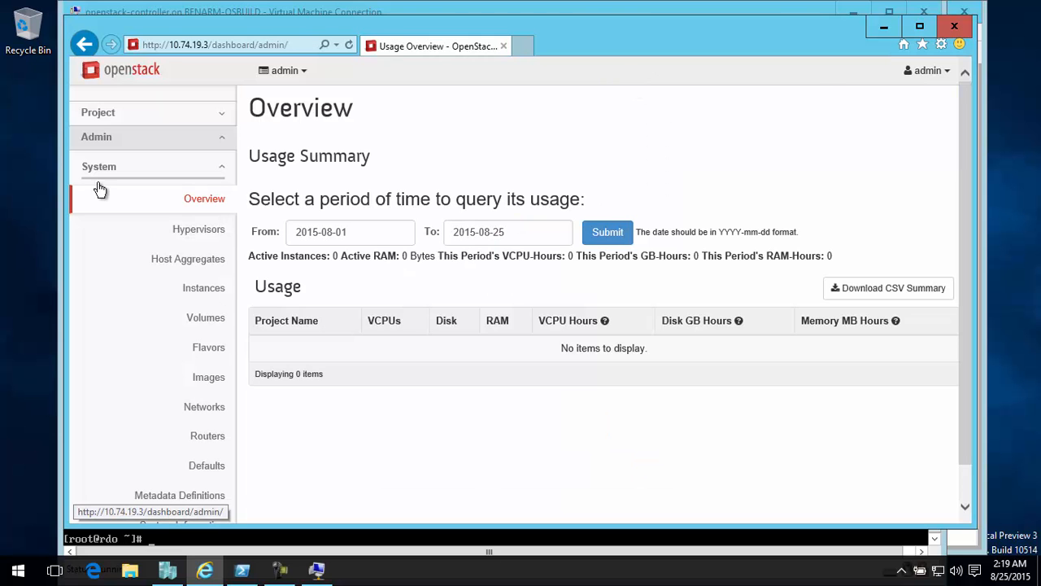
Examine the admin lists of hypervisors and images in the dashboard, and minimize the browser
click(198, 229)
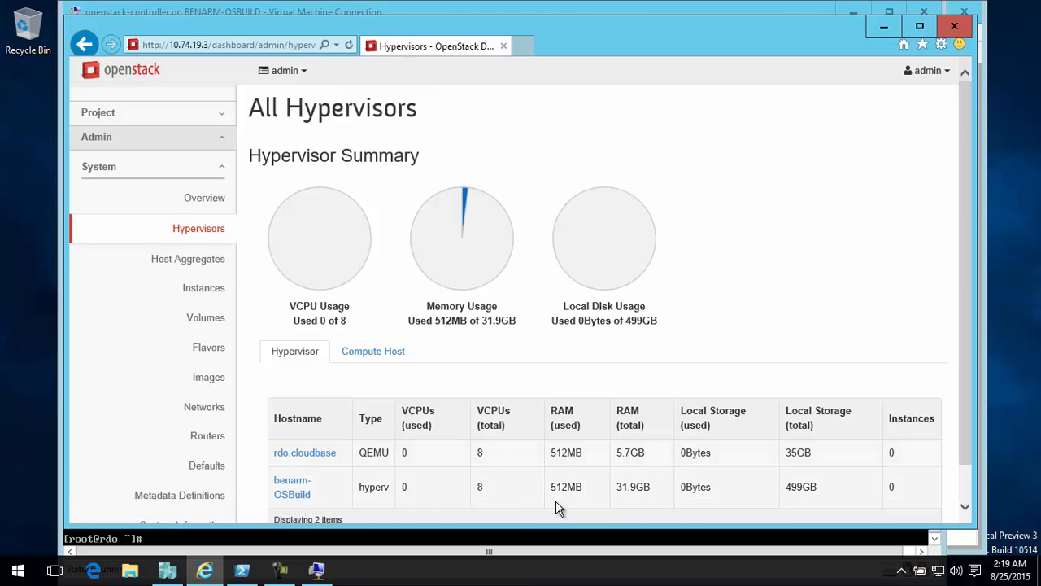
click(193, 379)
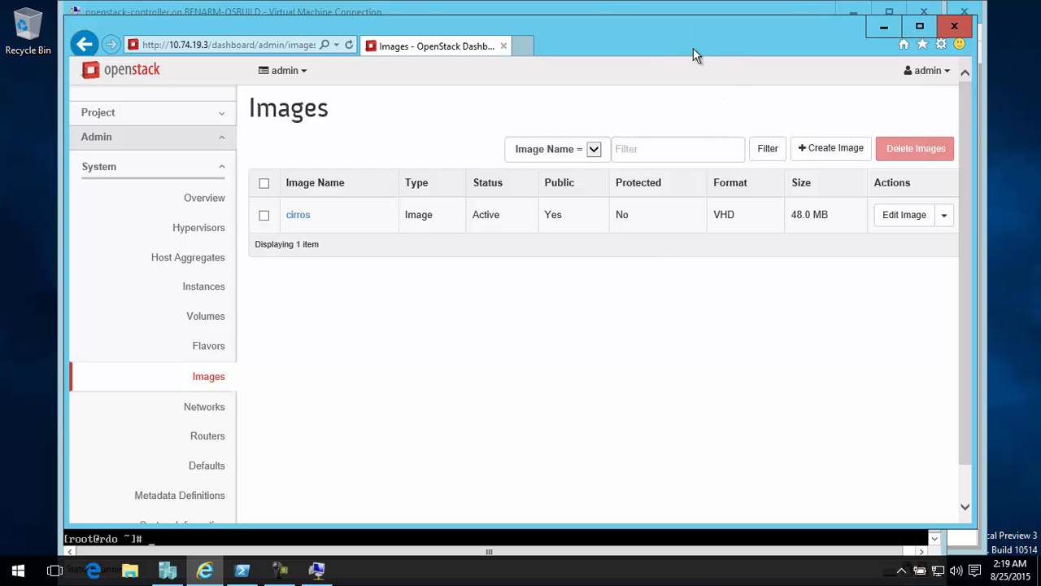
drag(699, 40, 708, 48)
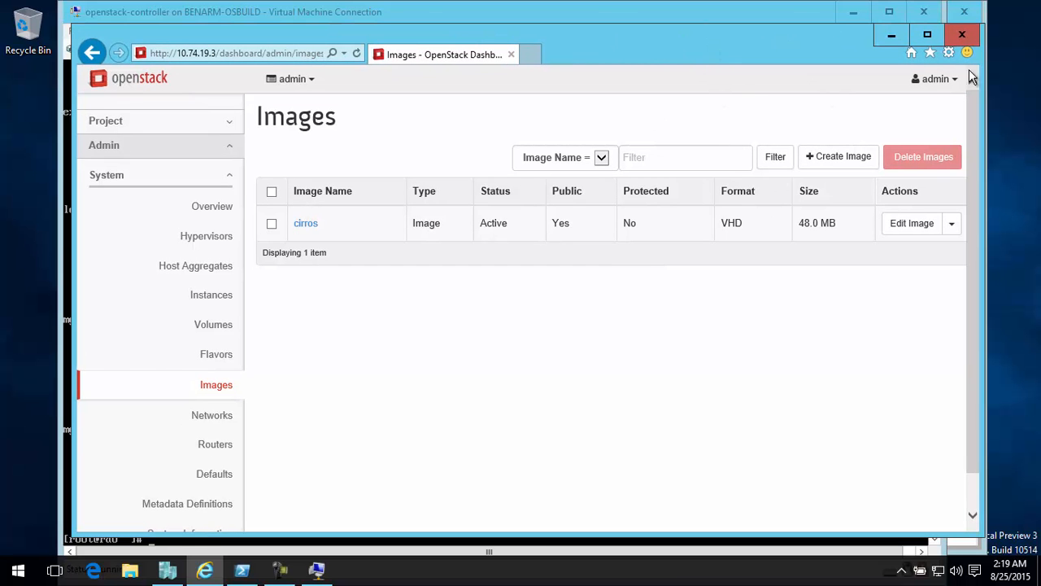
click(890, 36)
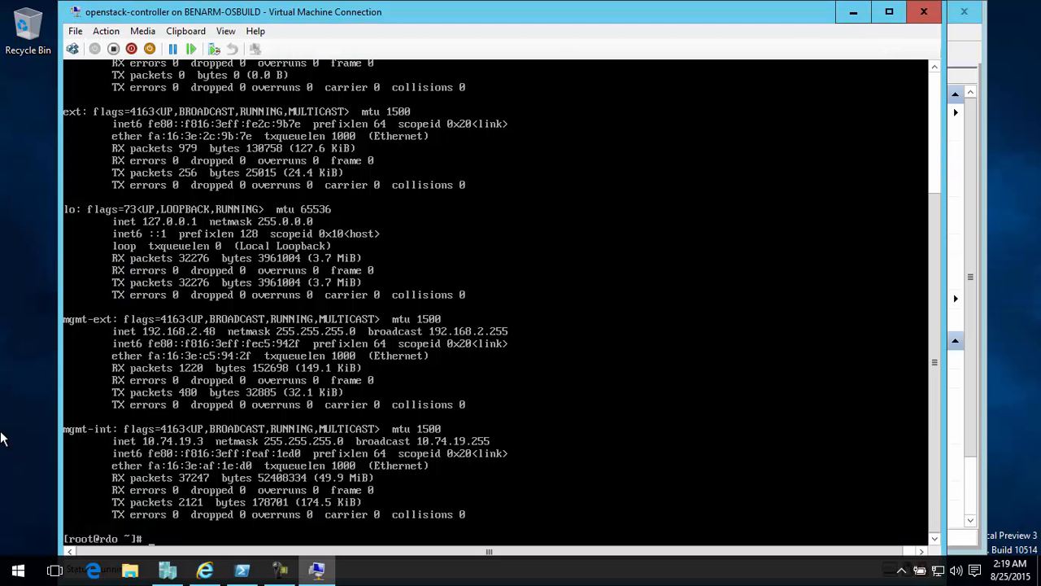
Switch to PowerShell, move up to the C:\CloudBase folder and list its contents
click(242, 569)
text(cd ..)
key(Return)
text(dir)
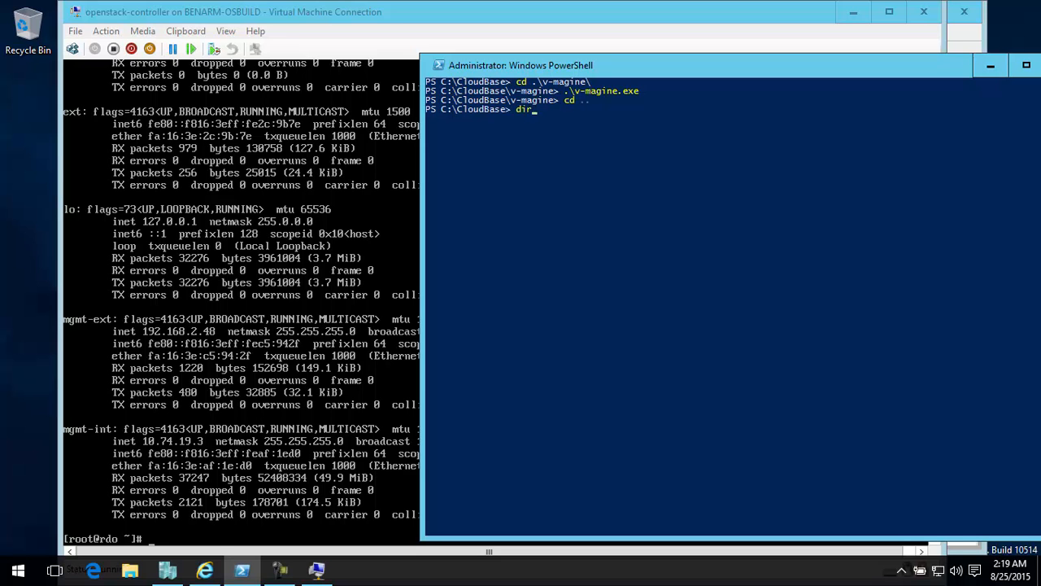
key(Return)
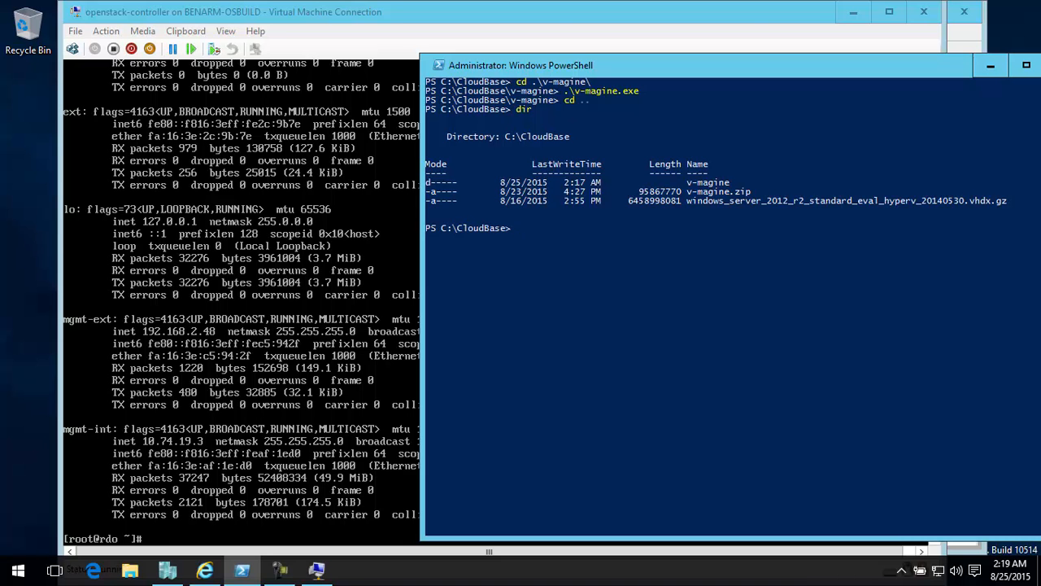
Create an SMB share named CloudBase for the path C:\CloudBase\ using New-SmbShare
text(new-smbsh)
key(Tab)
text(-name Cloud)
text(Base )
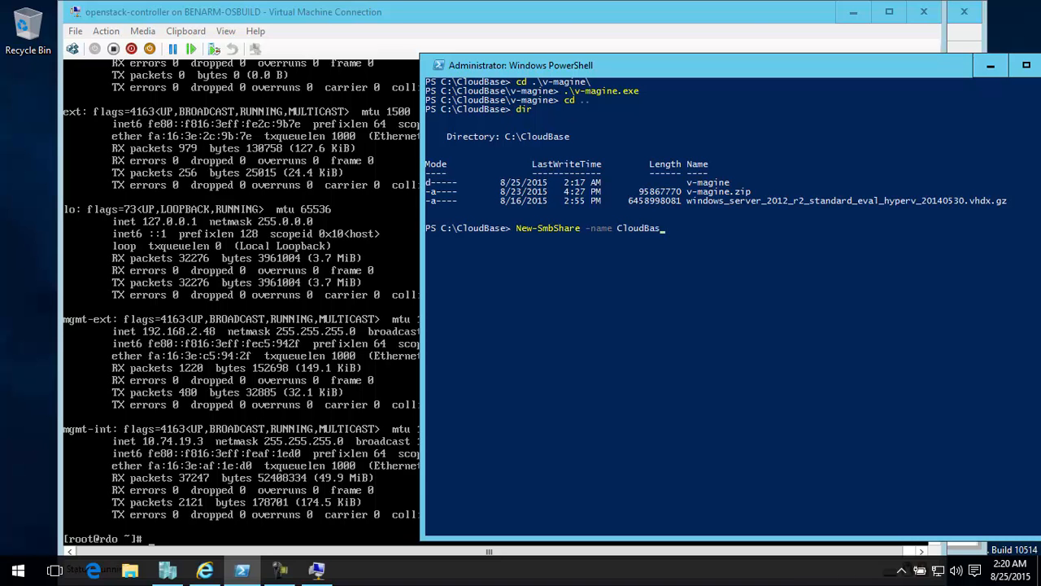
text(-Path C:\C)
key(Tab)
key(BackSpace)
key(BackSpace)
key(BackSpace)
key(BackSpace)
key(BackSpace)
key(BackSpace)
key(BackSpace)
key(BackSpace)
key(BackSpace)
key(BackSpace)
key(BackSpace)
key(BackSpace)
key(BackSpace)
key(BackSpace)
key(BackSpace)
key(BackSpace)
key(BackSpace)
key(BackSpace)
key(BackSpace)
key(BackSpace)
Enable the firewall rules of the "File and Printer Sharing" display group with Set-NetFirewallRule
key(BackSpace)
key(BackSpace)
key(BackSpace)
key(BackSpace)
text(l)
key(Tab)
key(Return)
text(set-netfire)
key(Tab)
key(Tab)
key(BackSpace)
key(BackSpace)
key(BackSpace)
key(BackSpace)
key(BackSpace)
key(BackSpace)
key(BackSpace)
key(BackSpace)
key(BackSpace)
key(BackSpace)
key(BackSpace)
key(BackSpace)
key(BackSpace)
key(BackSpace)
key(BackSpace)
key(BackSpace)
key(BackSpace)
text(Rule)
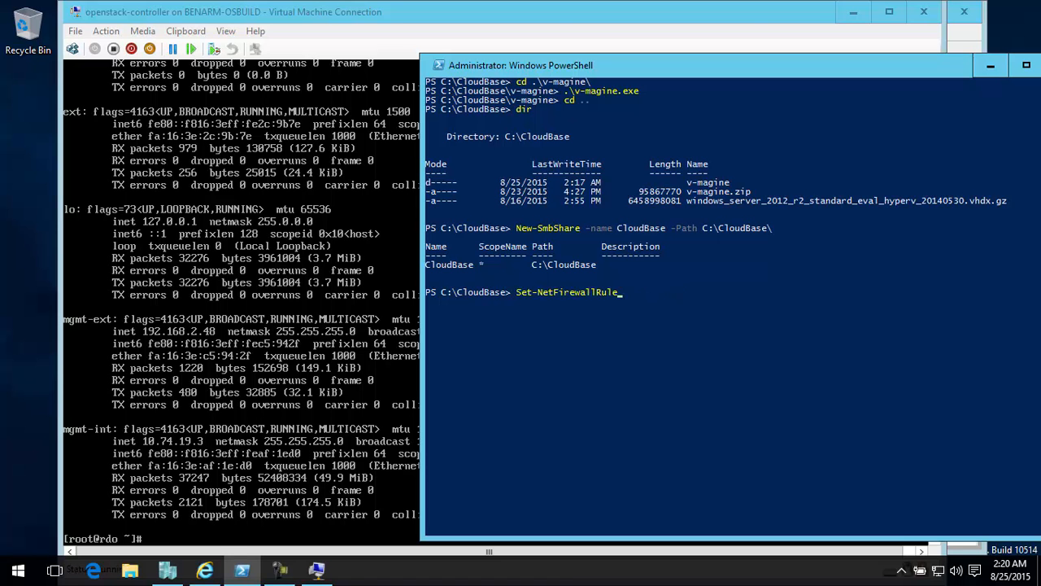
text( -dis)
key(Tab)
key(Tab)
text("File and Printer Sh)
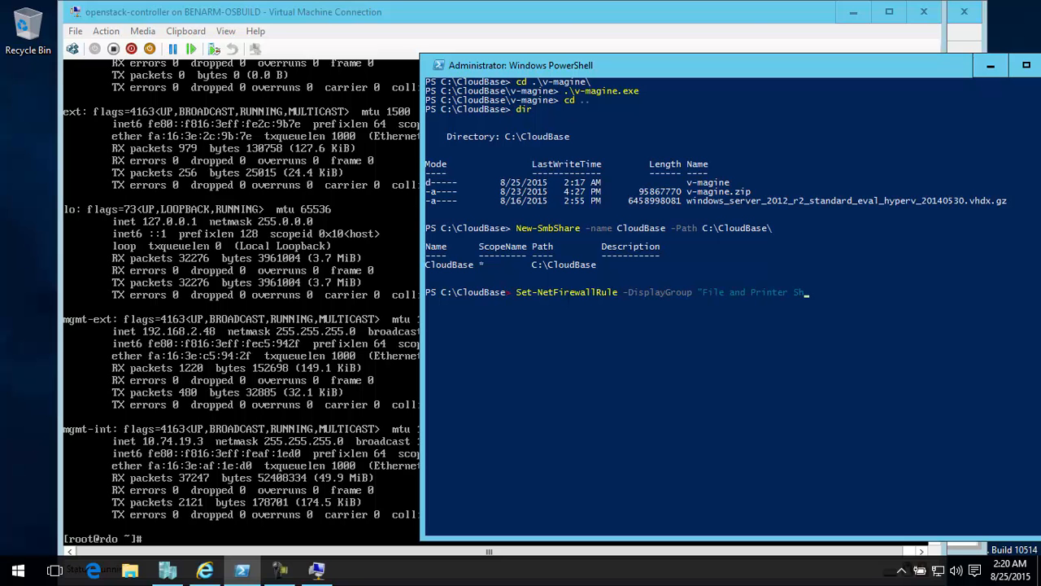
text(aring" -Enabled True)
key(Return)
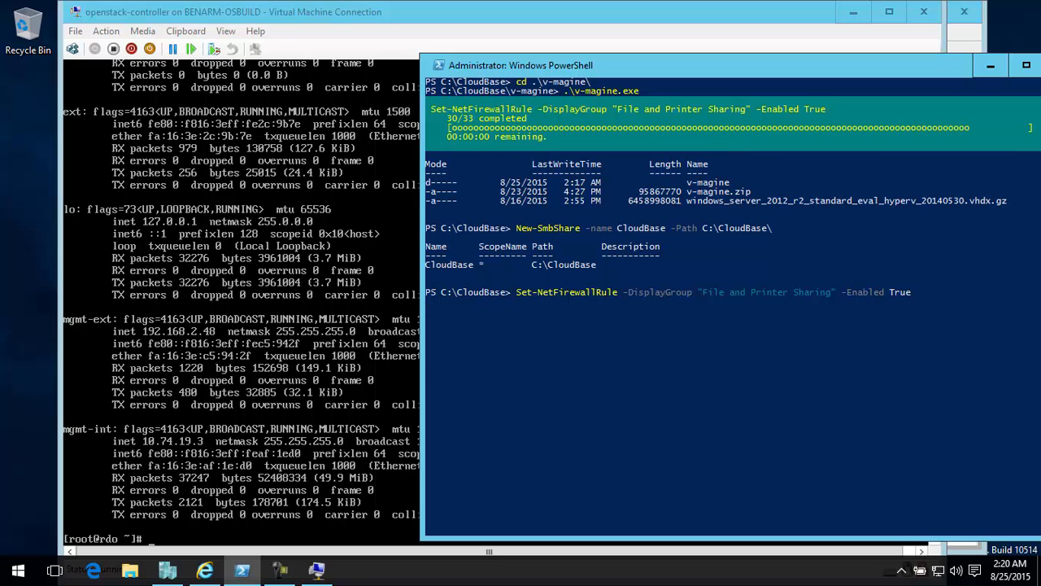
List the host's IP addresses with Get-NetIPAddress, selecting only the IPaddress property
text(get-)
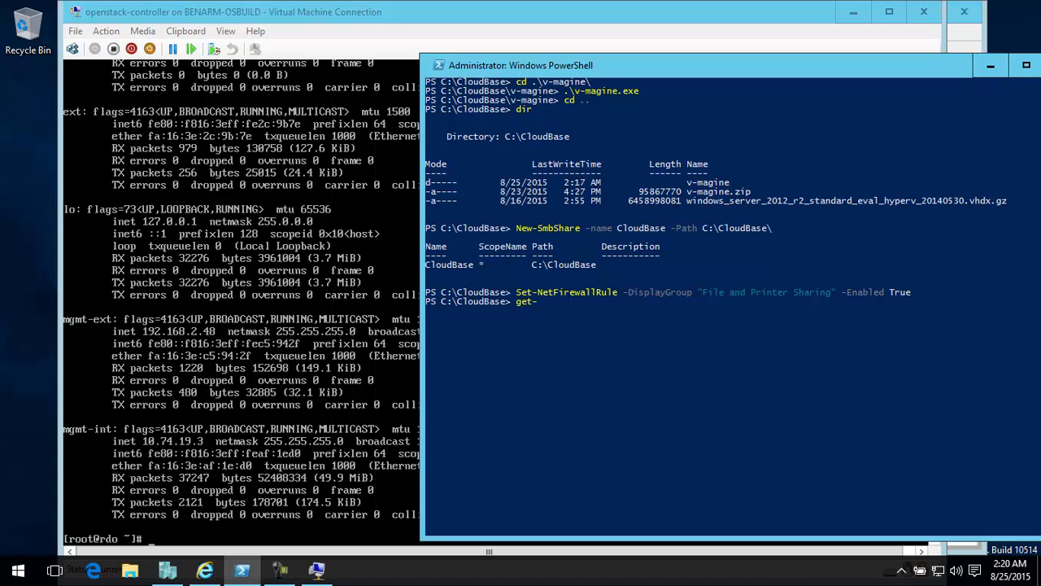
text(netipadd)
key(Tab)
text(| select IPA)
key(BackSpace)
text(address)
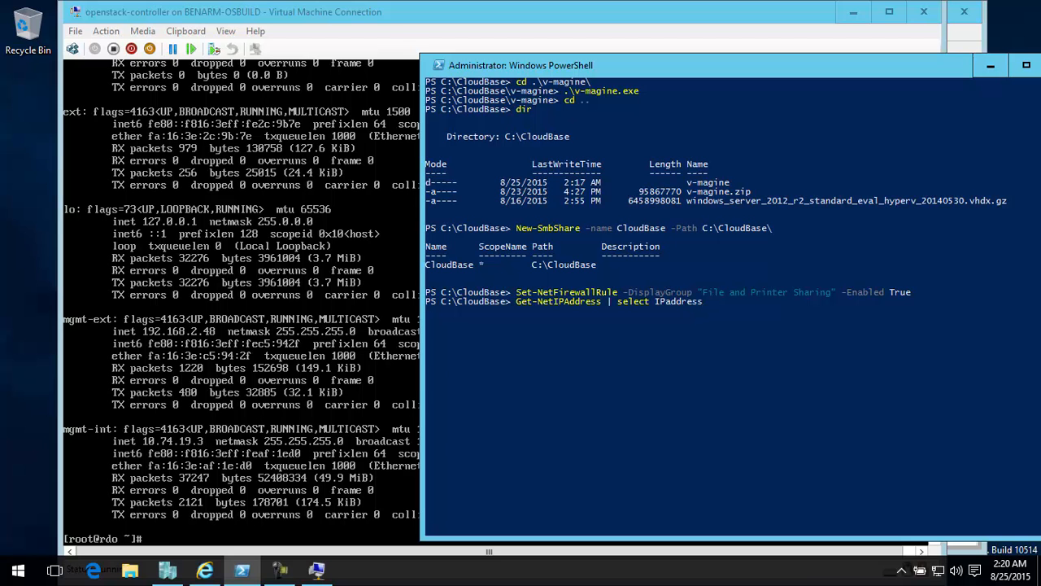
key(Return)
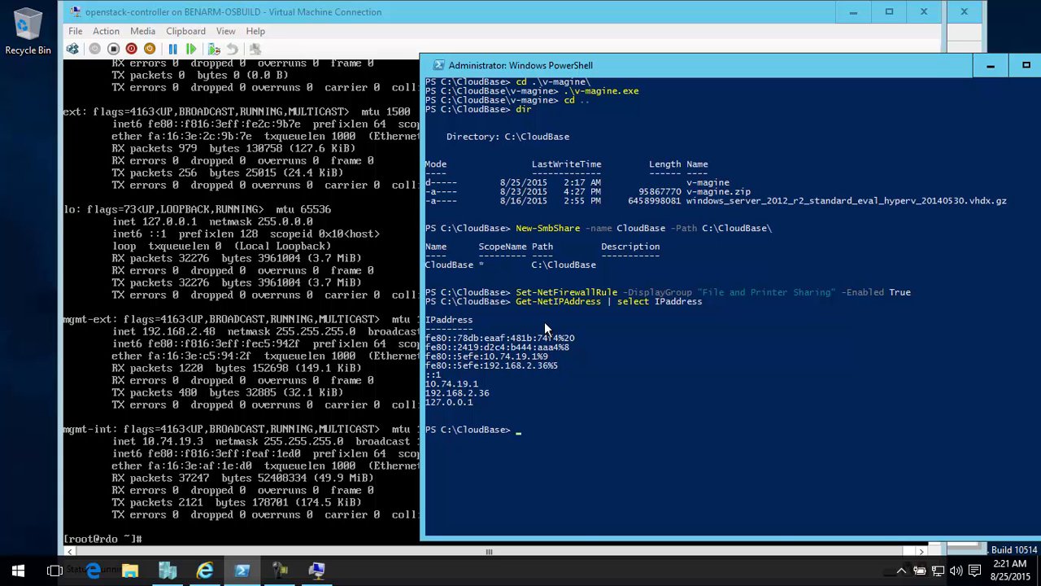
Switch to the openstack-controller console, clear its screen and bring the prompt into view
click(297, 17)
text(cls)
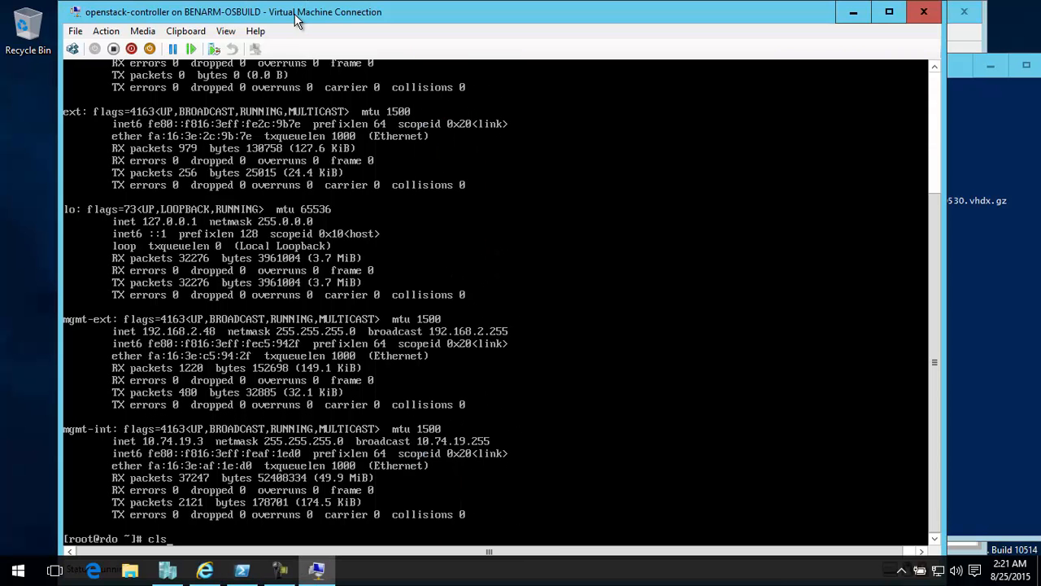
key(Return)
text(clear)
key(Return)
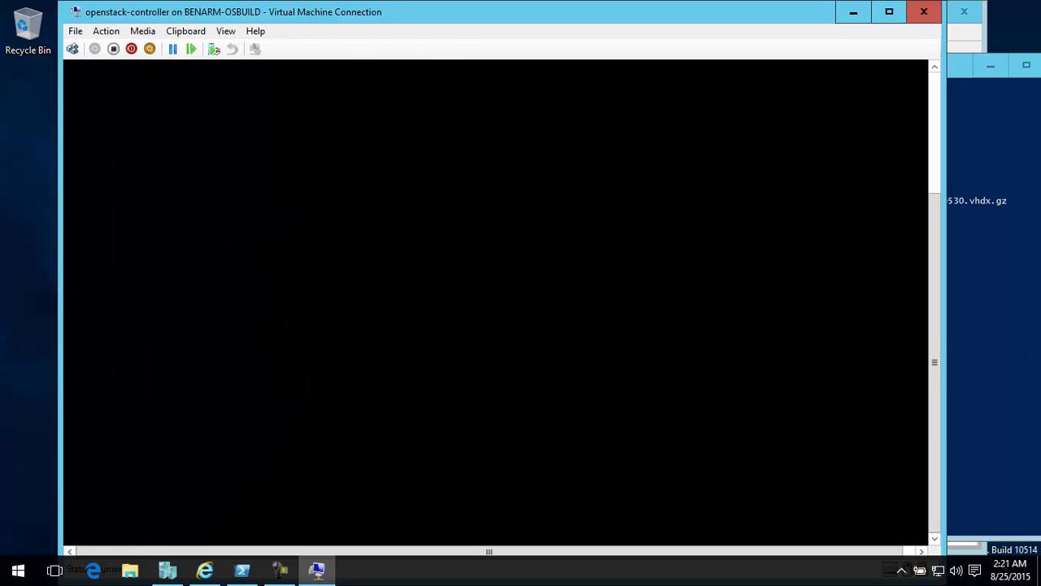
drag(934, 314, 905, 189)
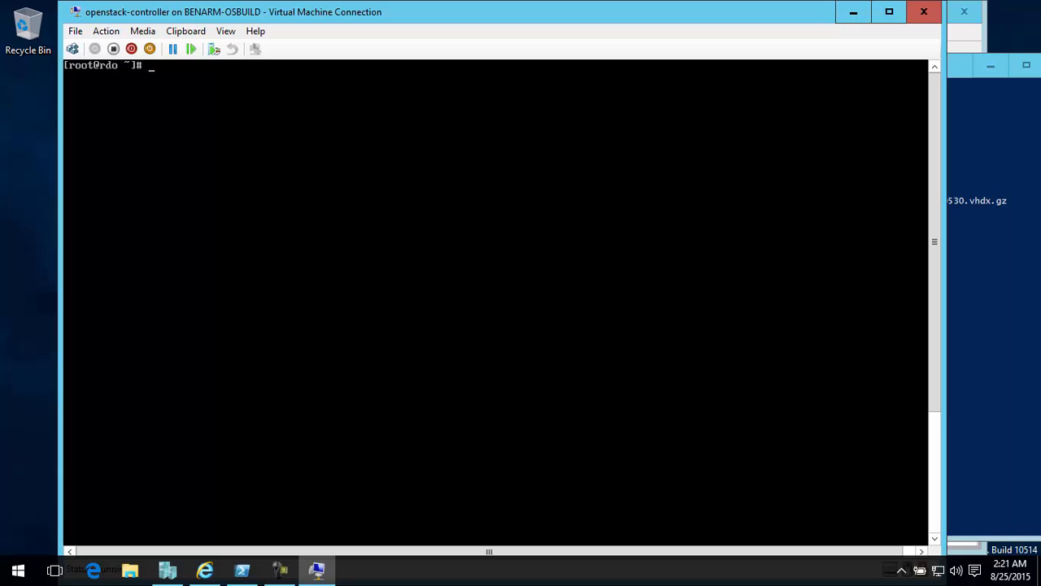
click(169, 569)
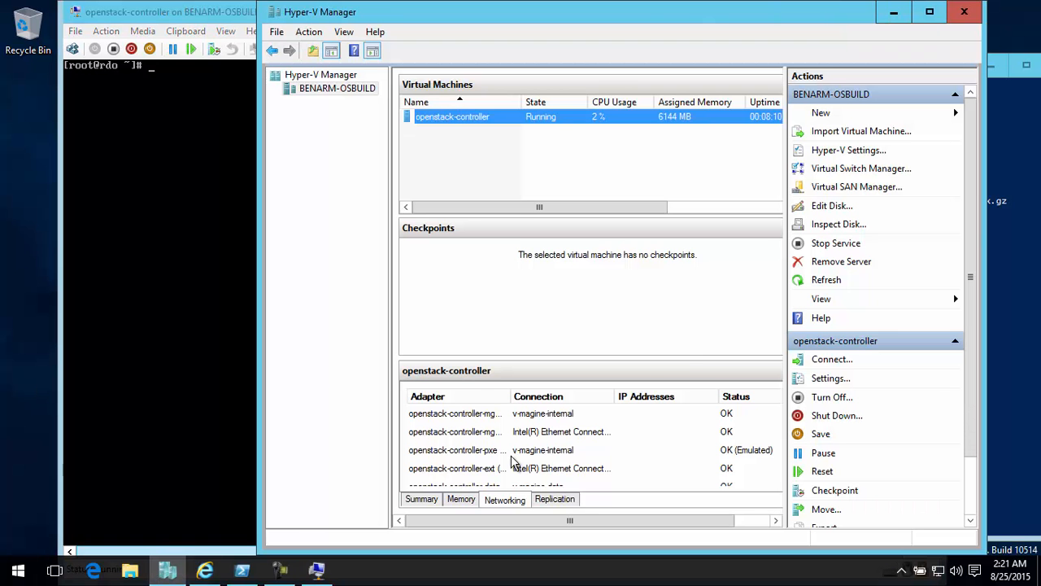
click(894, 13)
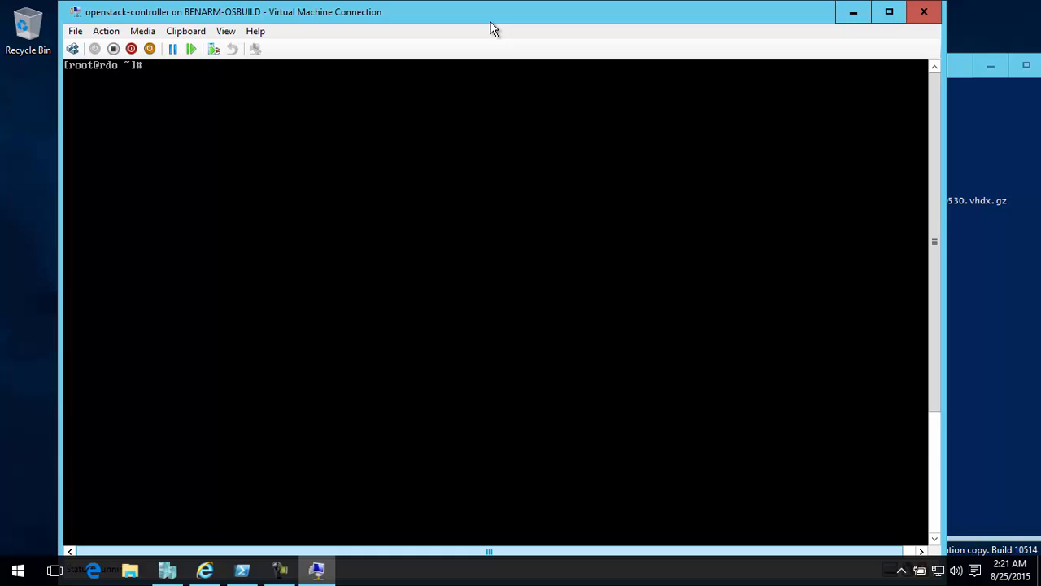
Load the OpenStack admin credentials in the controller shell by sourcing keystonerc_admin
text(source keystonerc)
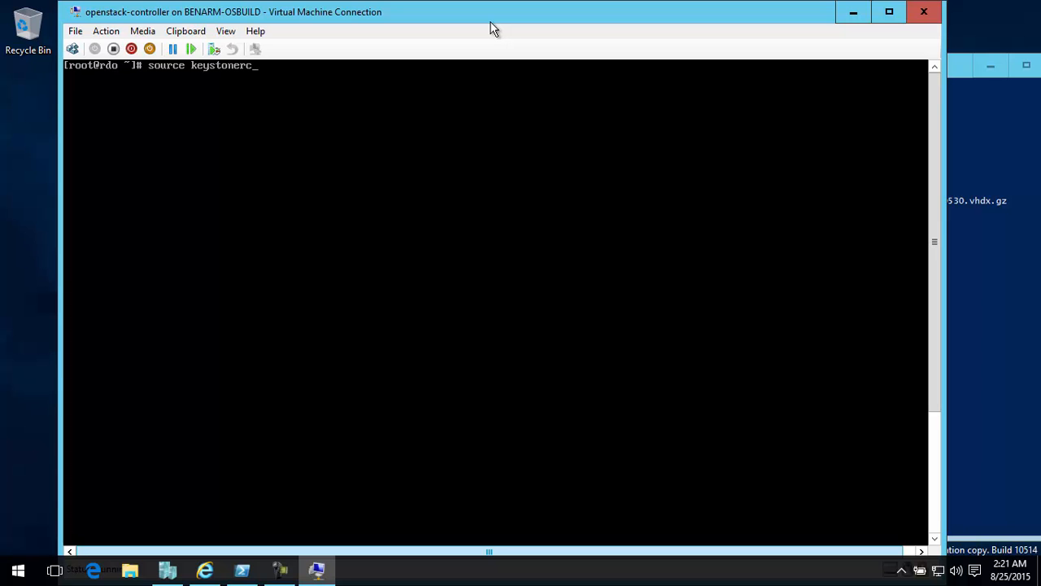
text(_admin)
key(Return)
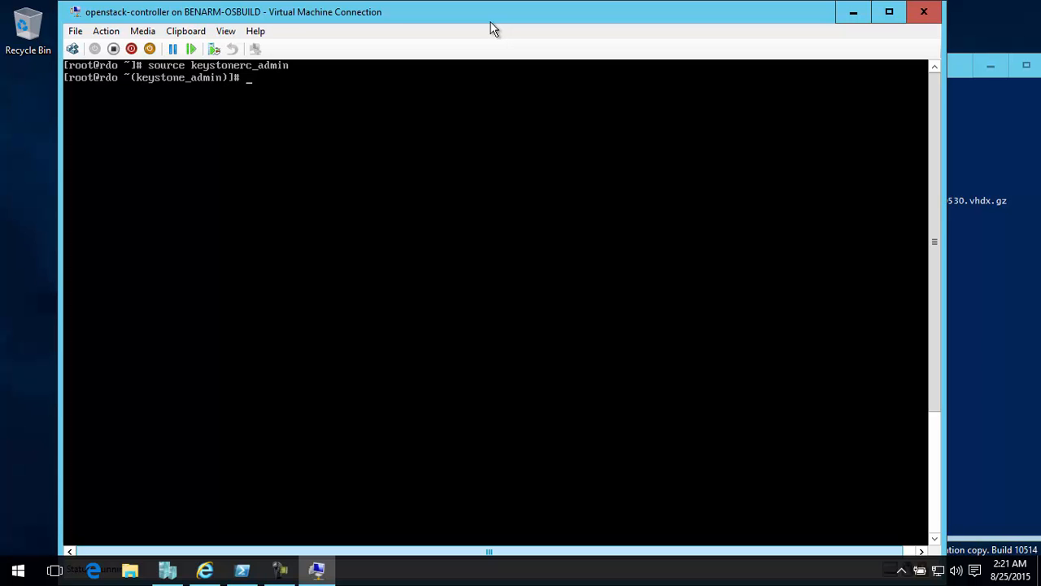
Mount the share //192.168.2.36/CloudBase on /mnt, passing the Windows account's username and password as mount options
text(mount //192.168.2.36)
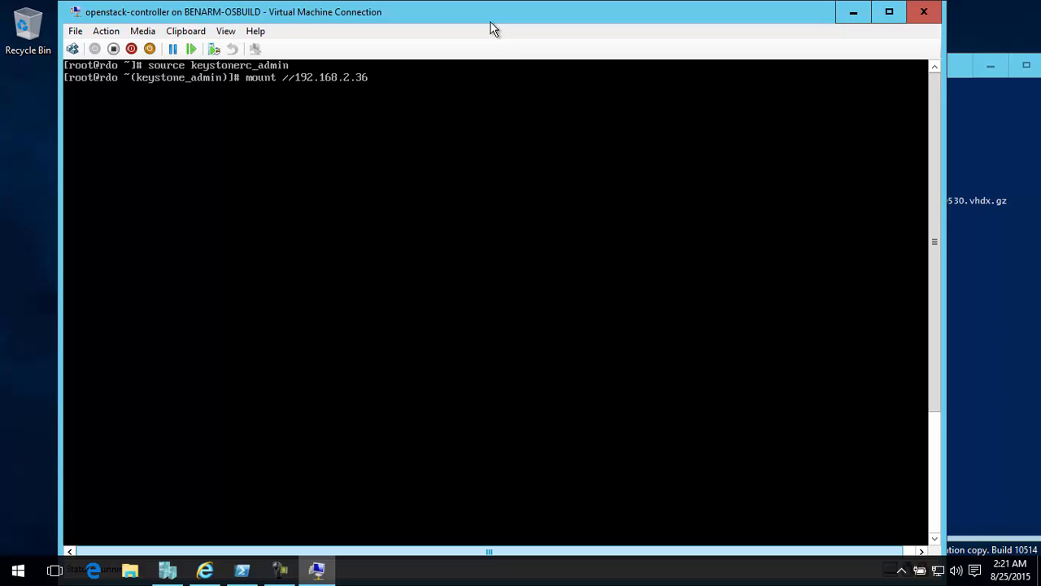
text(/CloudBase /mnt -o userna)
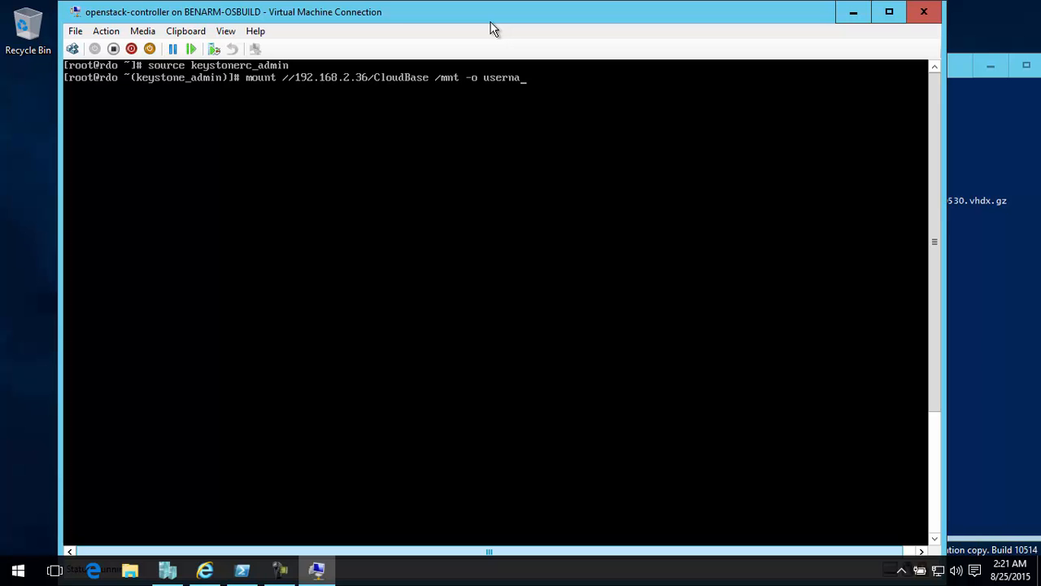
text(me=benjamin,password)
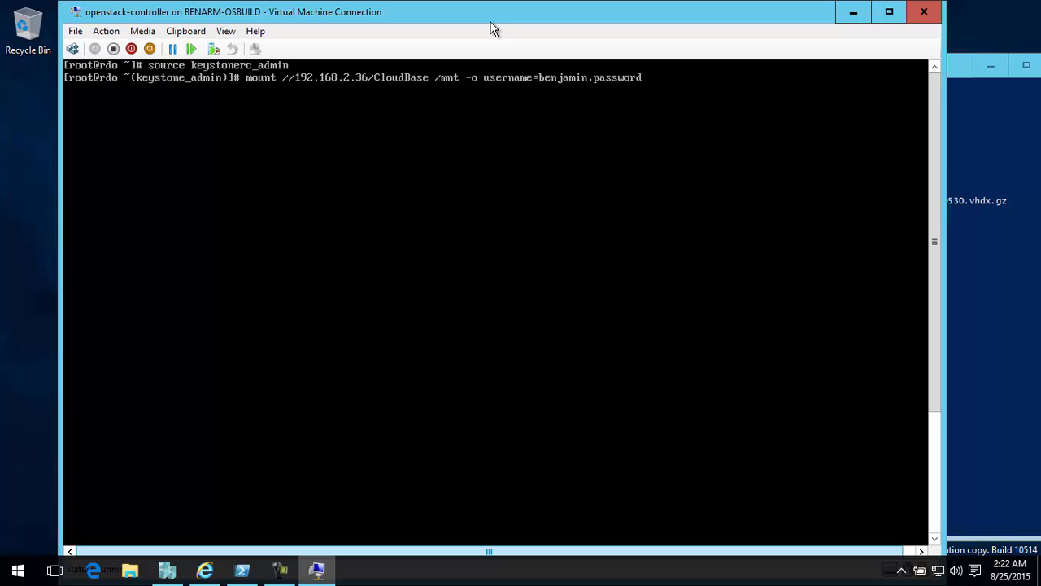
text(=P@ssw0rd)
key(Return)
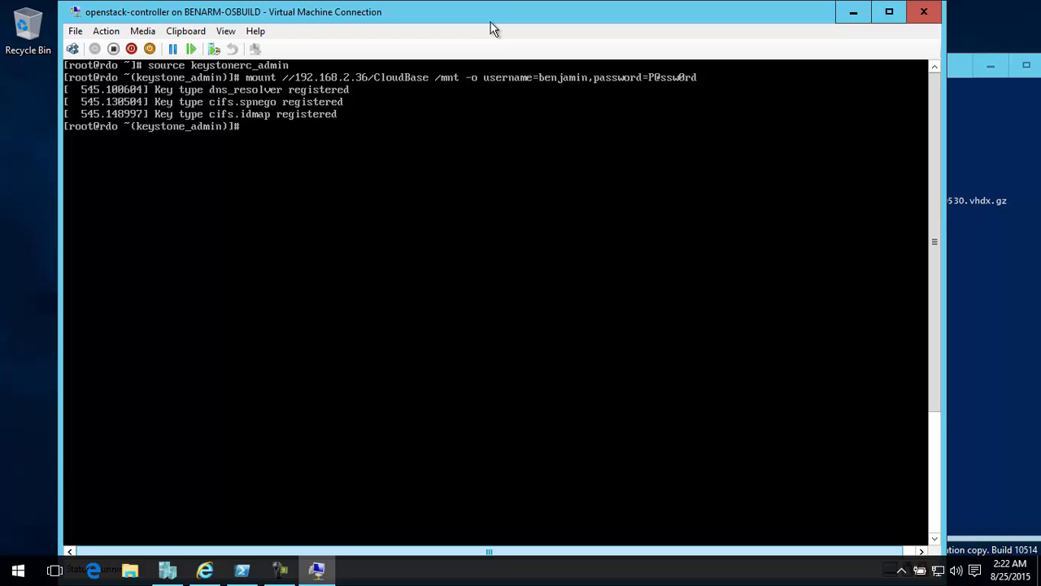
Write a command that decompresses /mnt/windows_server_2012_r2_standard_eval_hyperv_20140530.vhdx.gz with gunzip -cd and pipes it into glance image-create
text(gunzip -cd /mnt/wi)
key(Tab)
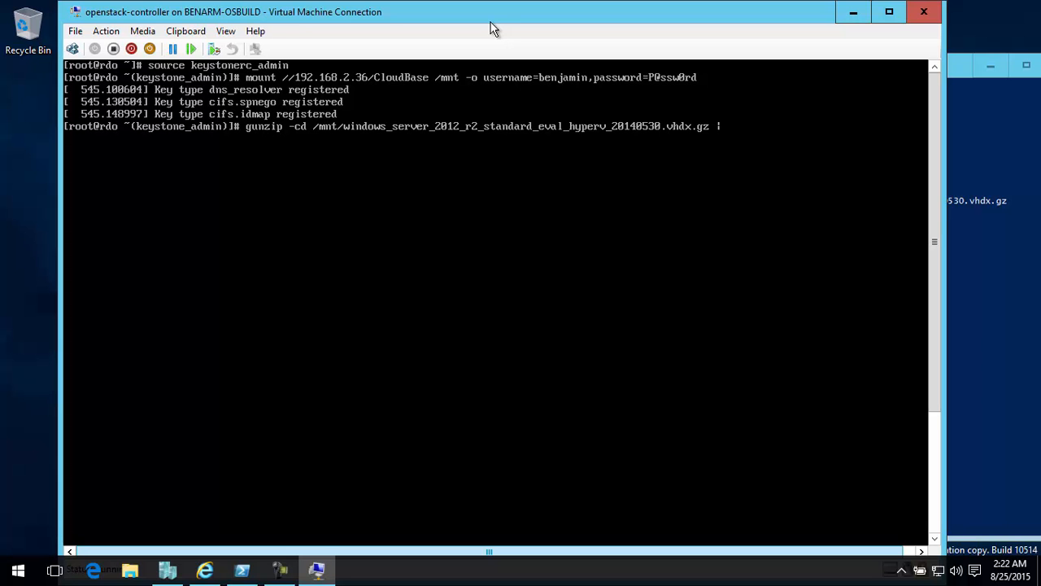
text(| glance image-create)
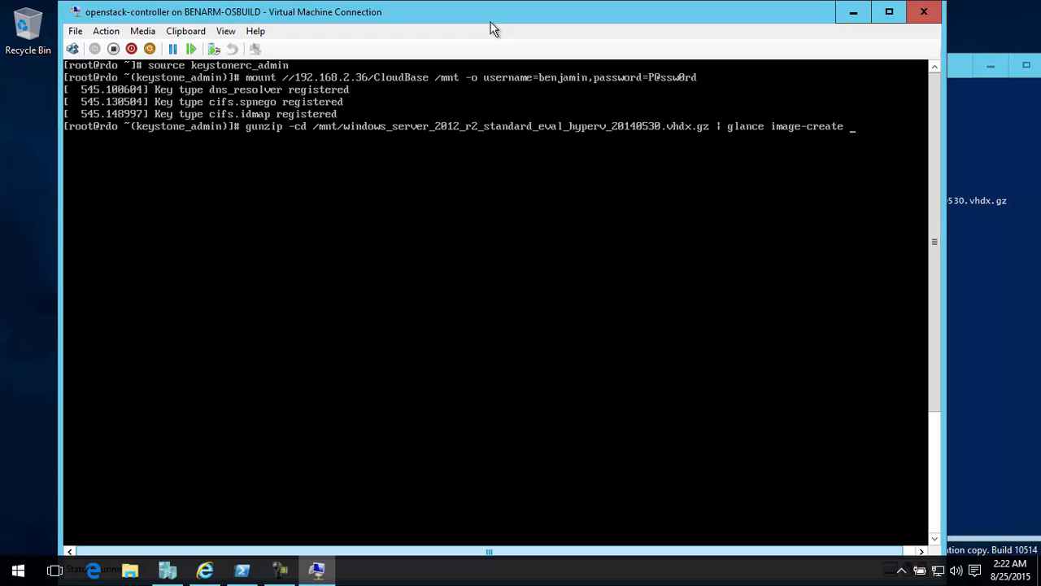
text( --property hyrvisor)
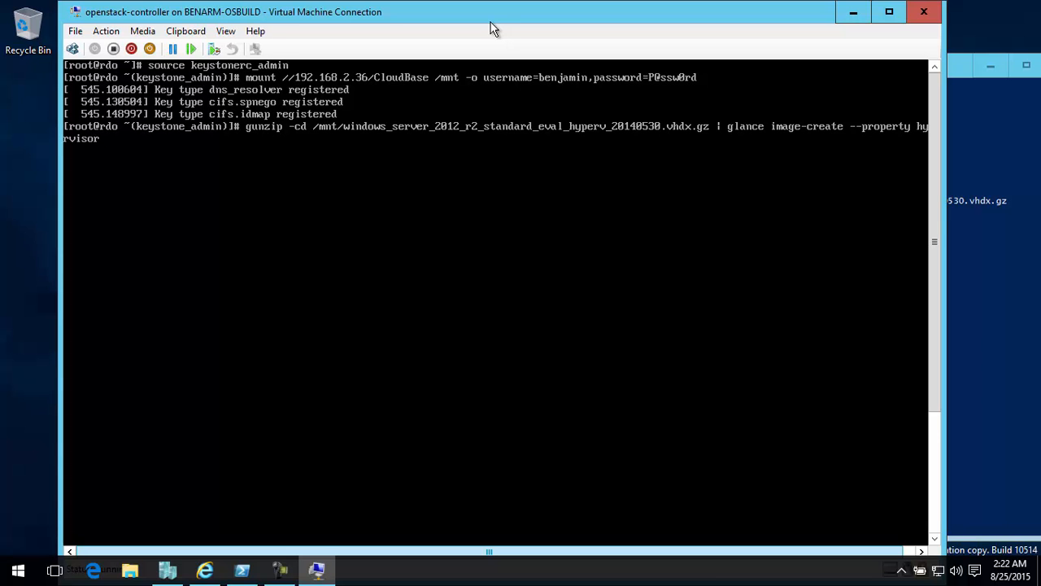
text(_type=hyperv --name "W)
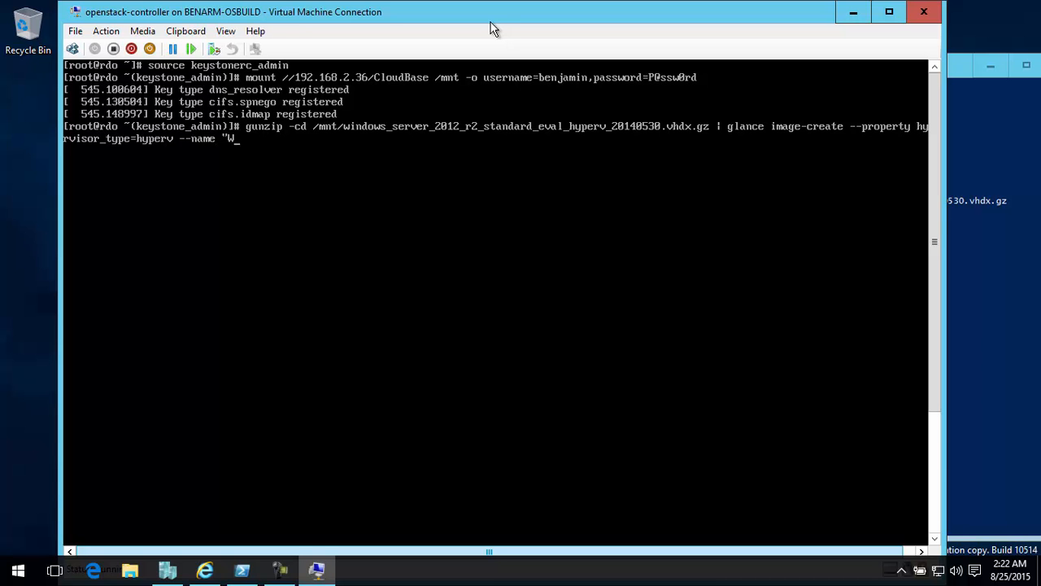
text(indows Server 2012 R2 Eval)
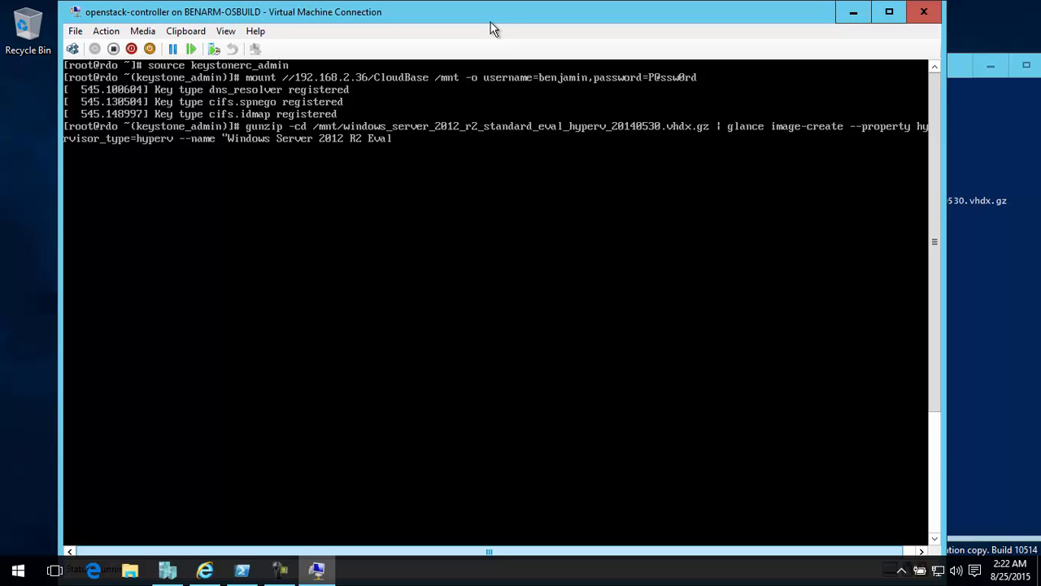
text(" --container-format)
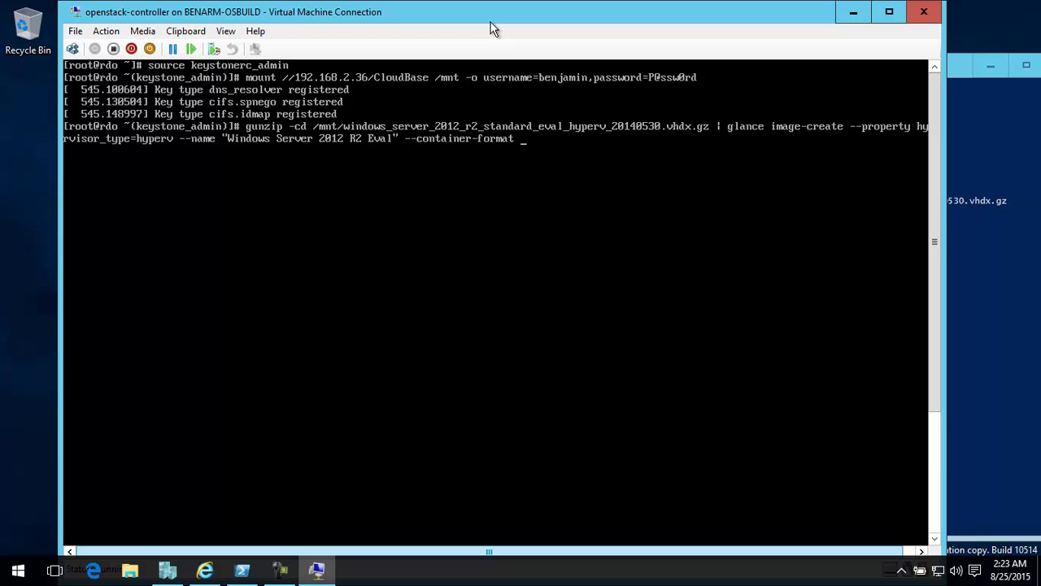
Complete the image-create command with container format bare, disk format vhd and is-public true, and run it
text(bare --disk-format)
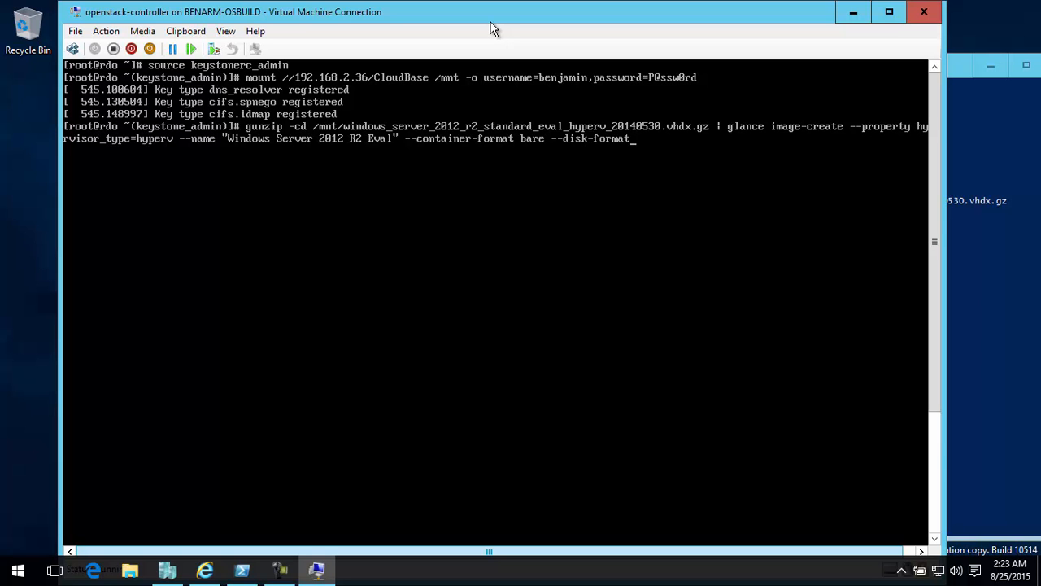
text( vhd --is-public true)
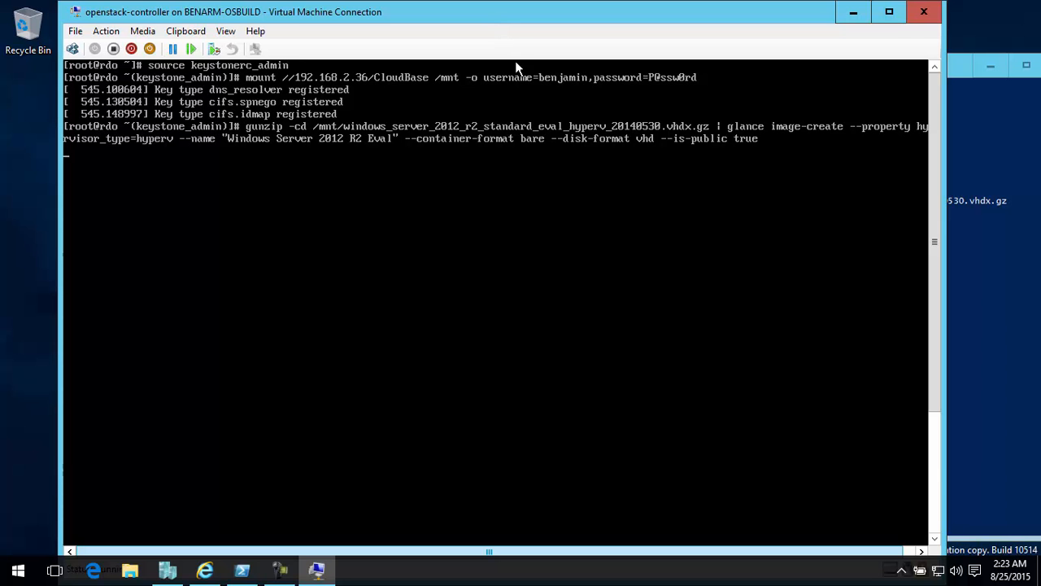
Switch to the OpenStack dashboard in the browser, reload the Images list and shift the window to reveal the console
click(205, 570)
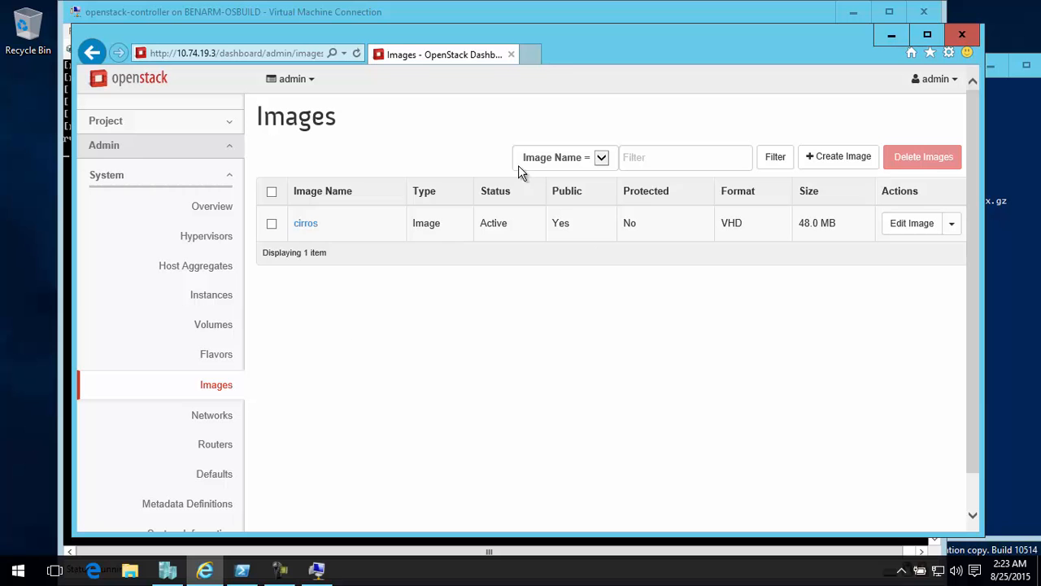
click(358, 54)
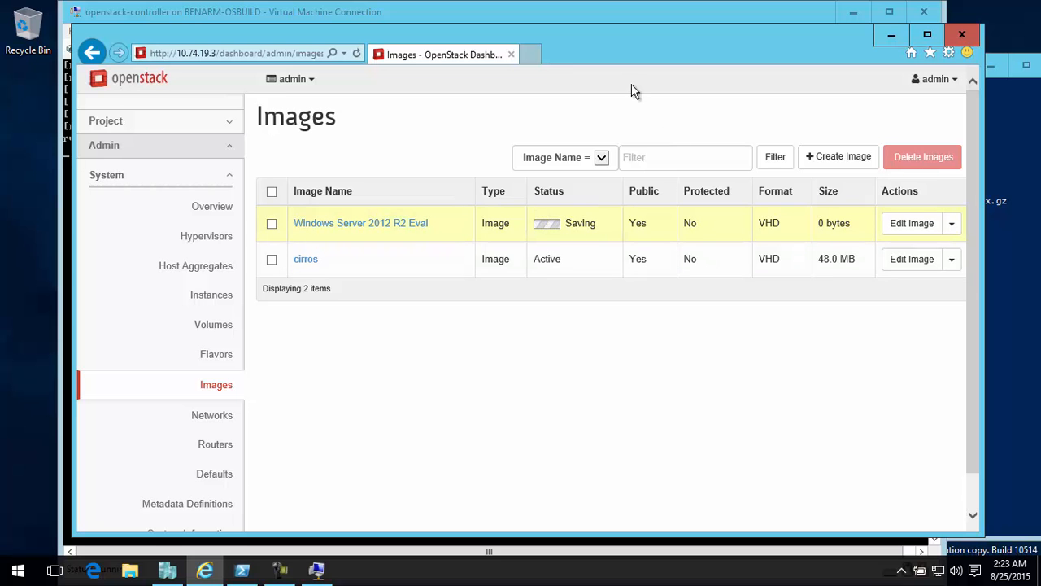
drag(663, 66, 751, 57)
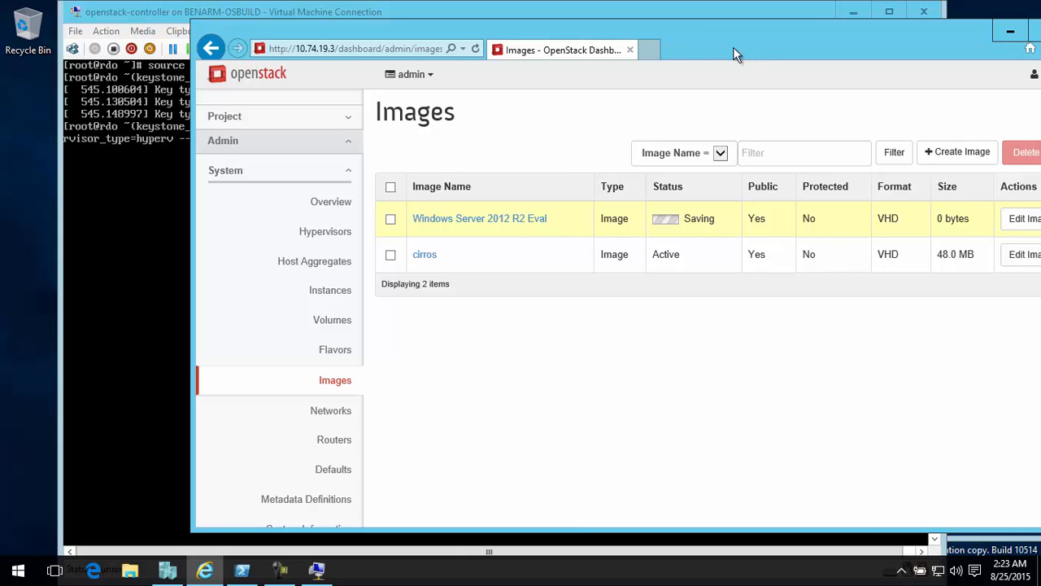
Open the list of users in the dashboard's Identity section
scroll(533, 292, down, 1)
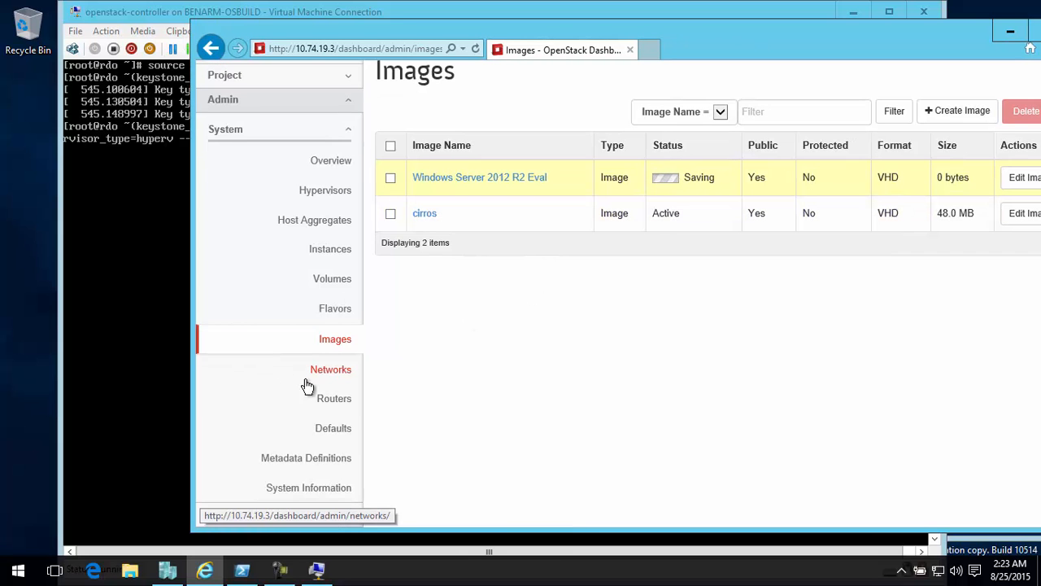
click(341, 513)
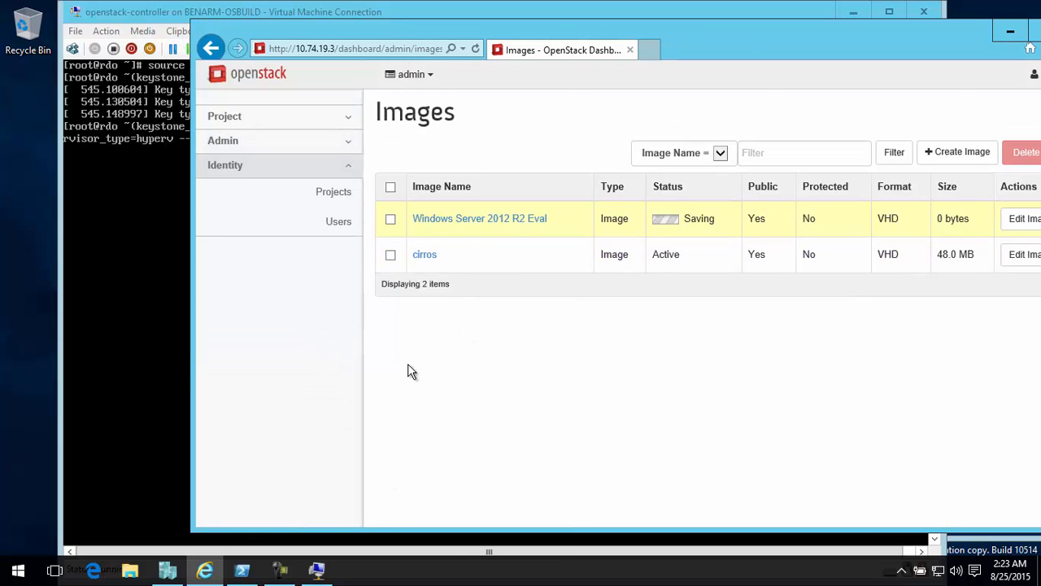
click(339, 223)
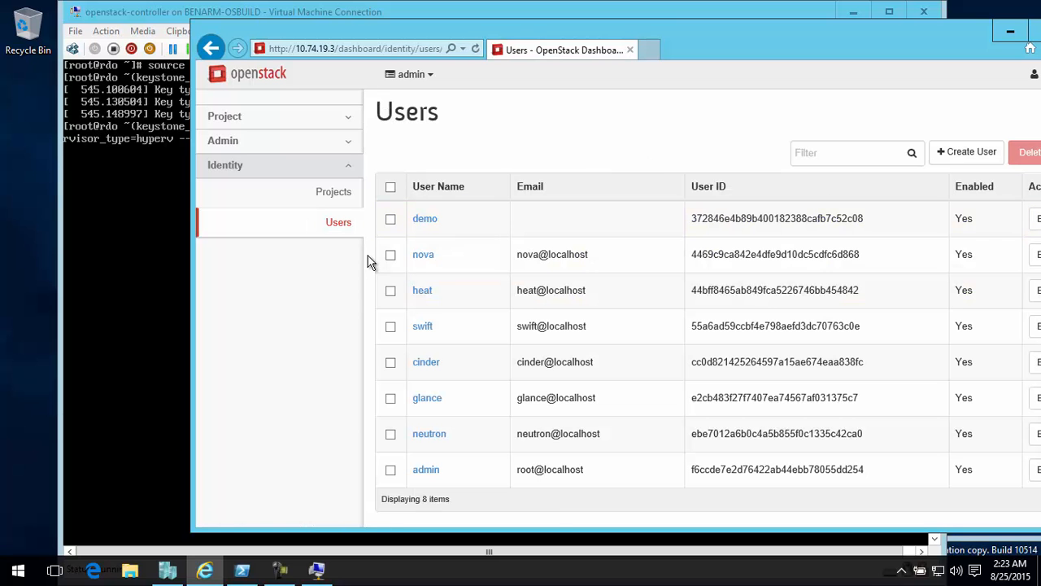
Rename the demo project in the Identity section's project list to the user's first name
click(343, 204)
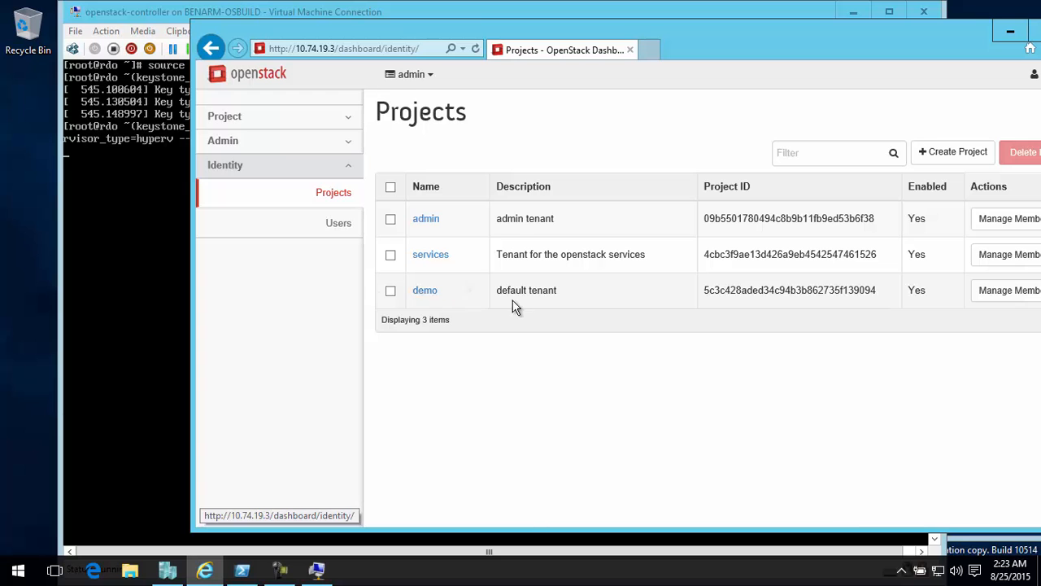
click(470, 300)
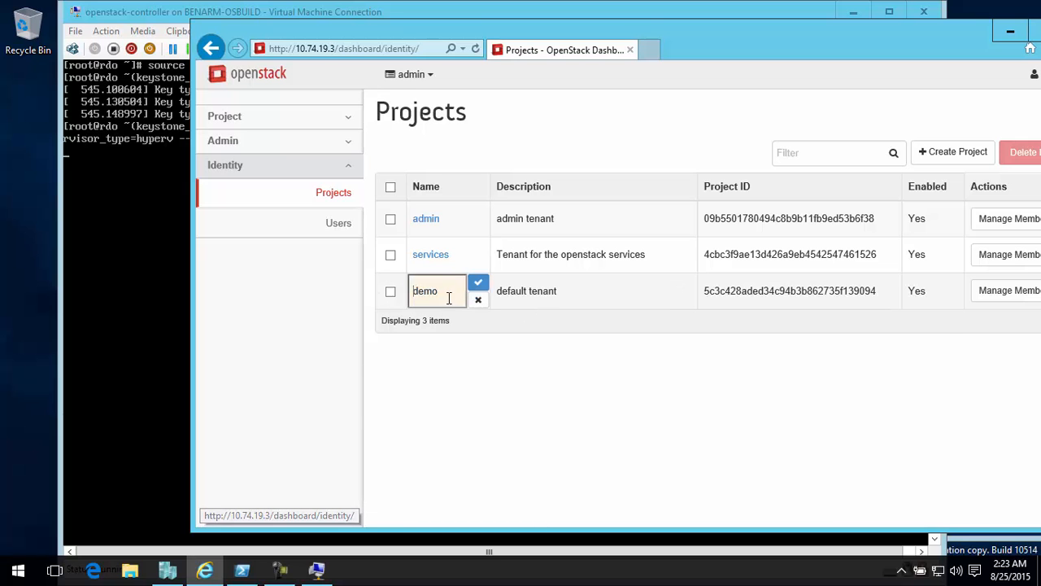
double_click(434, 298)
text(Benjamin)
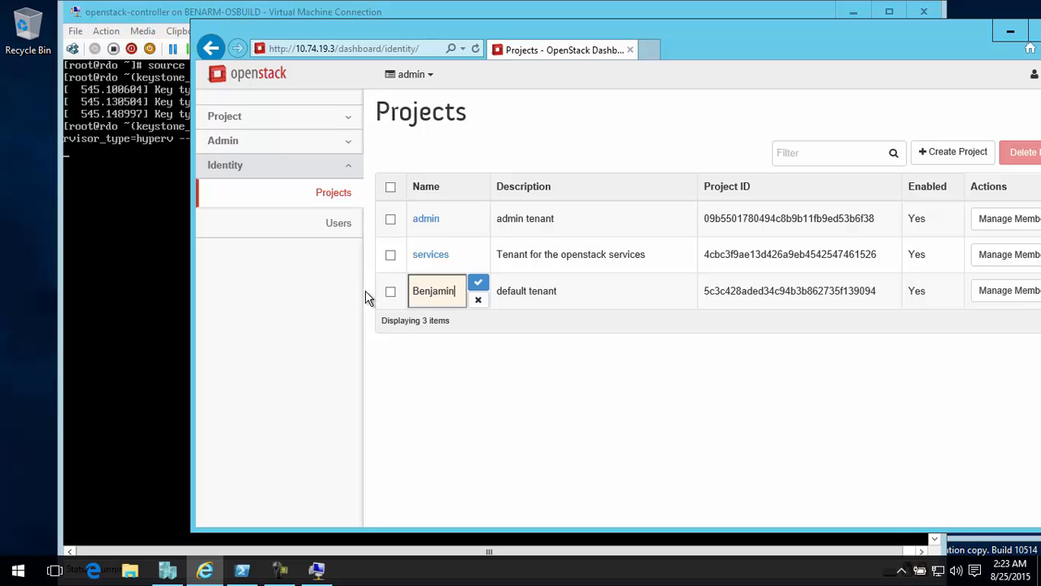
click(478, 282)
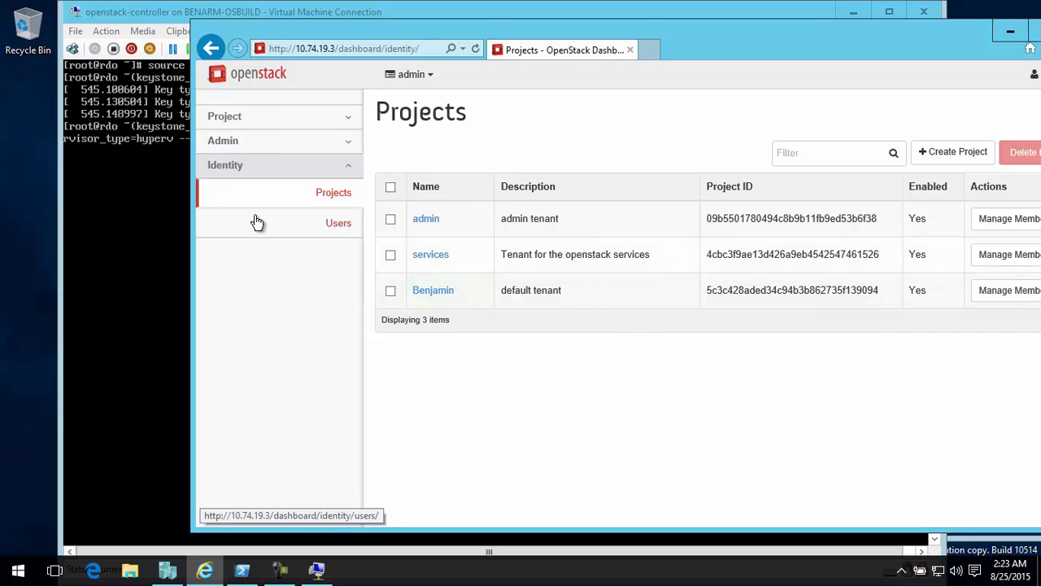
Rename the demo user in the Identity section's user list to the user's first name in lower case
click(339, 236)
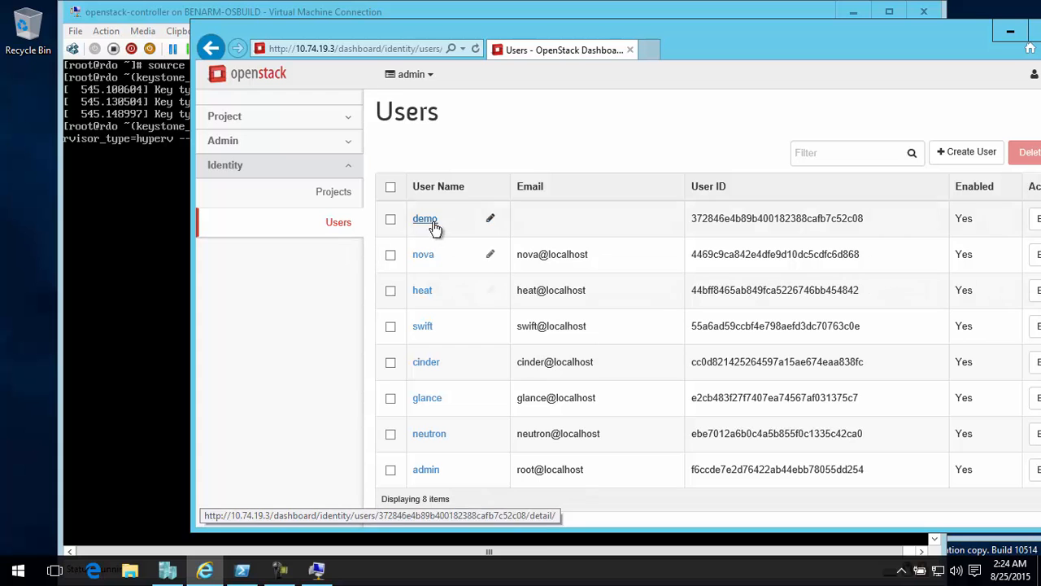
click(489, 220)
key(ctrl+a)
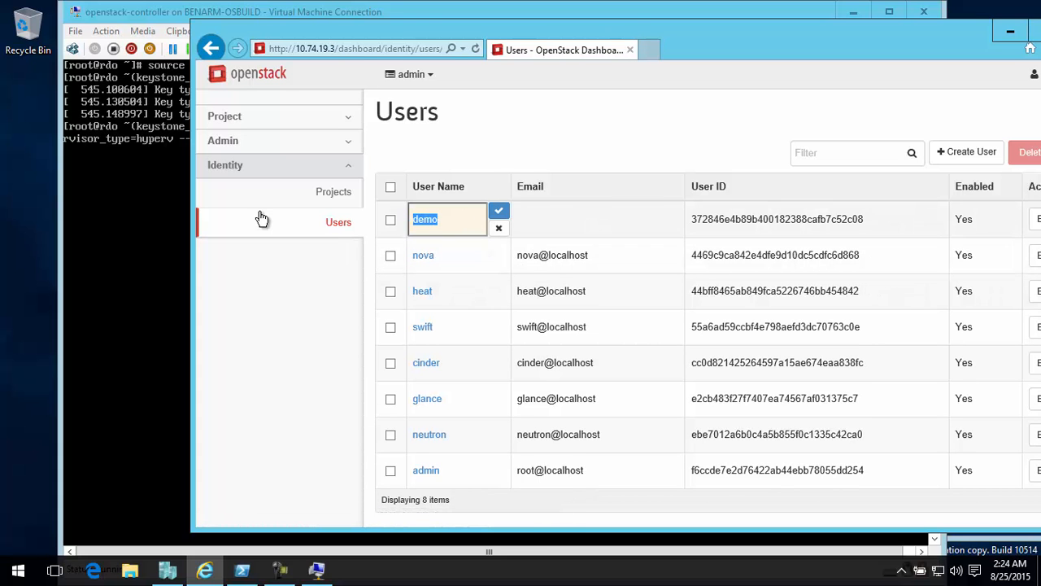
text(benjamin)
click(499, 211)
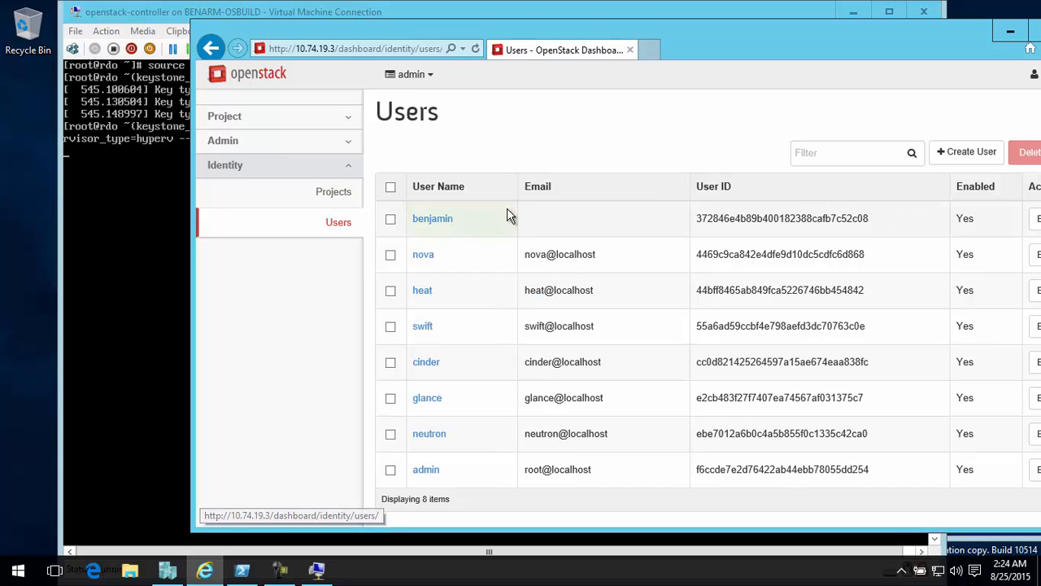
Change the renamed demo user's password, entering and confirming the new password, and save it
drag(823, 37, 736, 36)
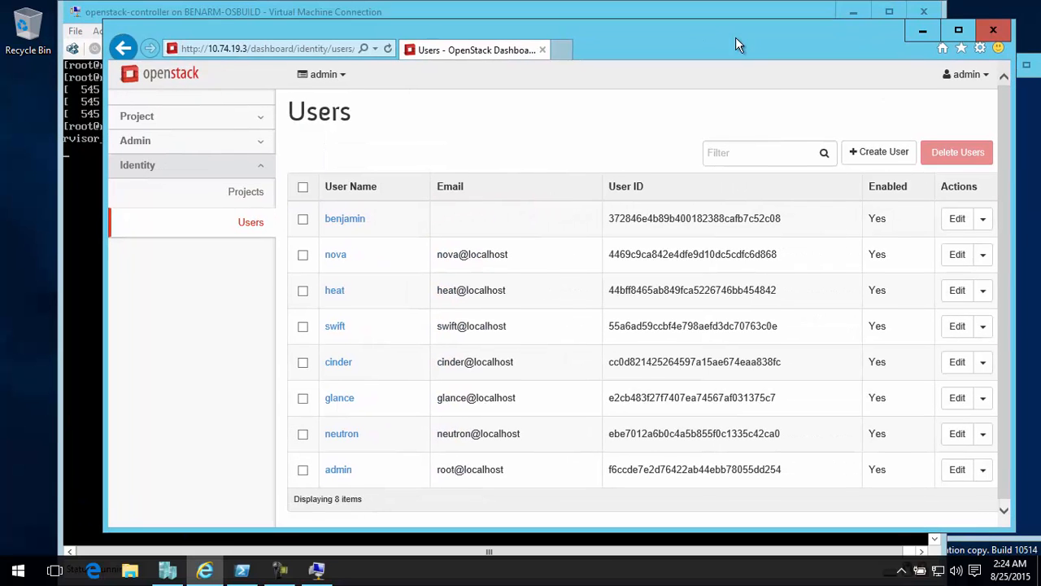
click(984, 220)
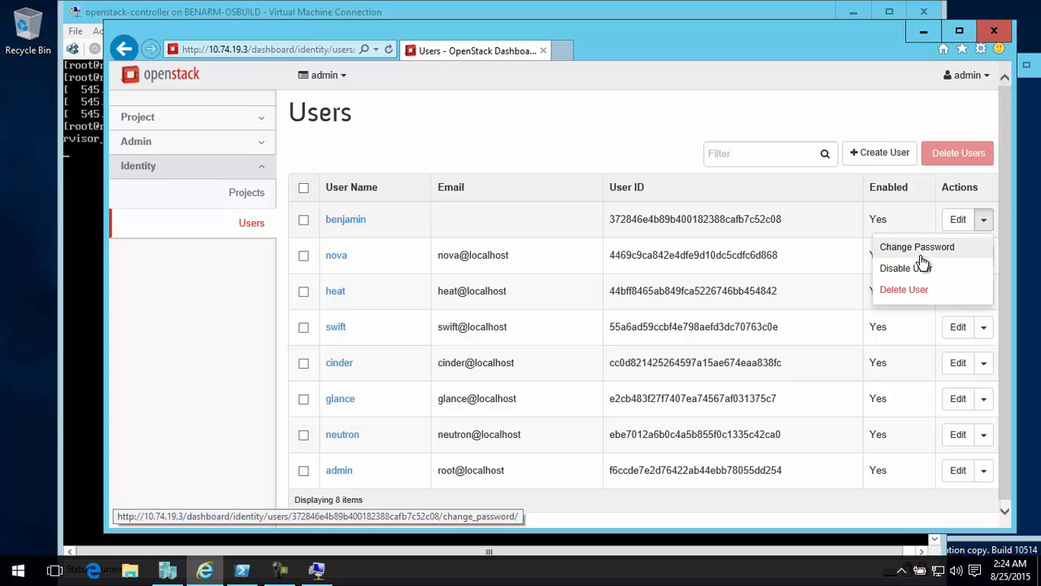
click(916, 245)
click(373, 182)
text(•••••••••)
key(Tab)
text(••••••)
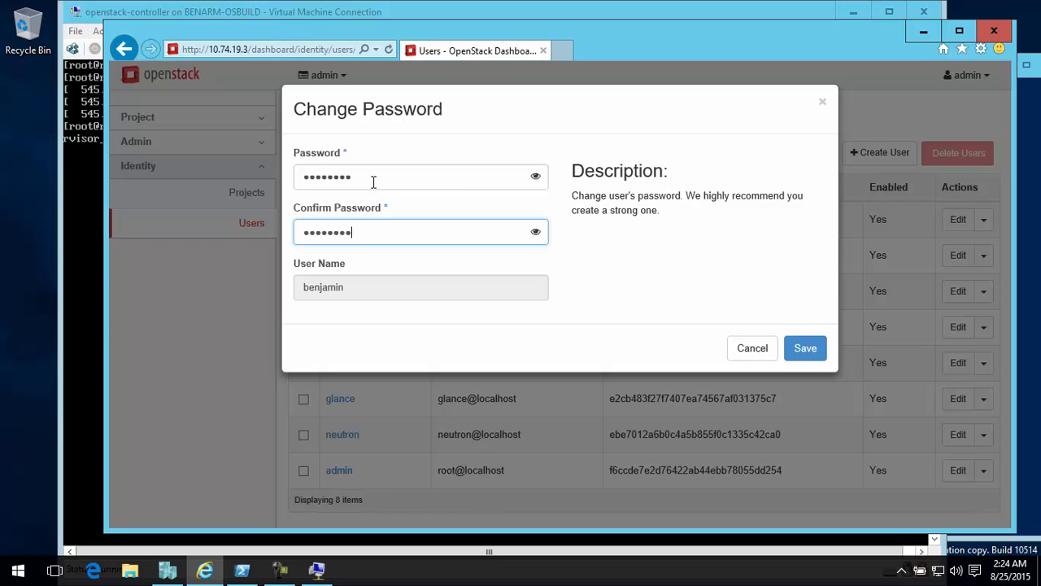
text(•••)
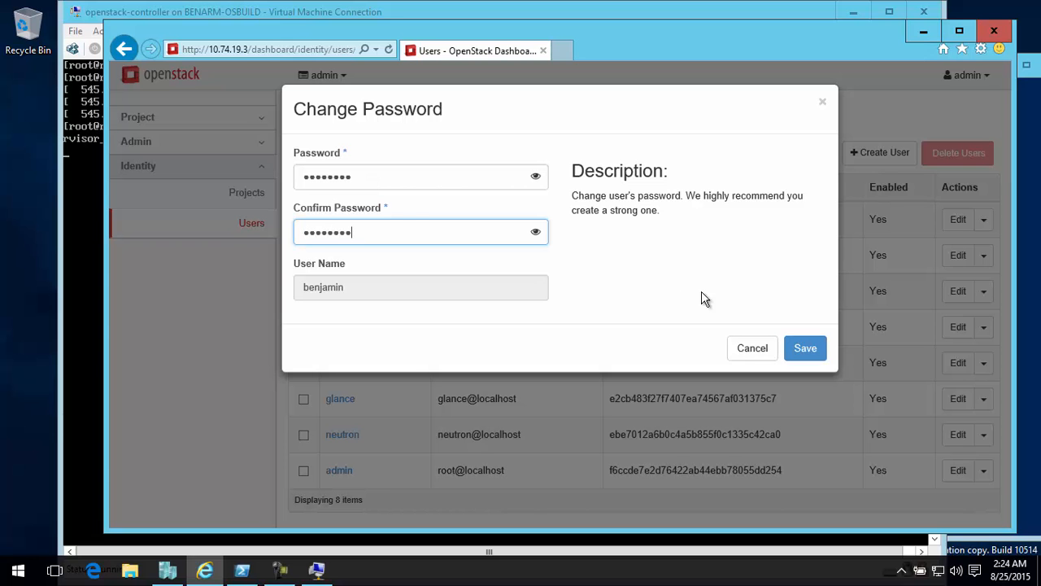
click(806, 348)
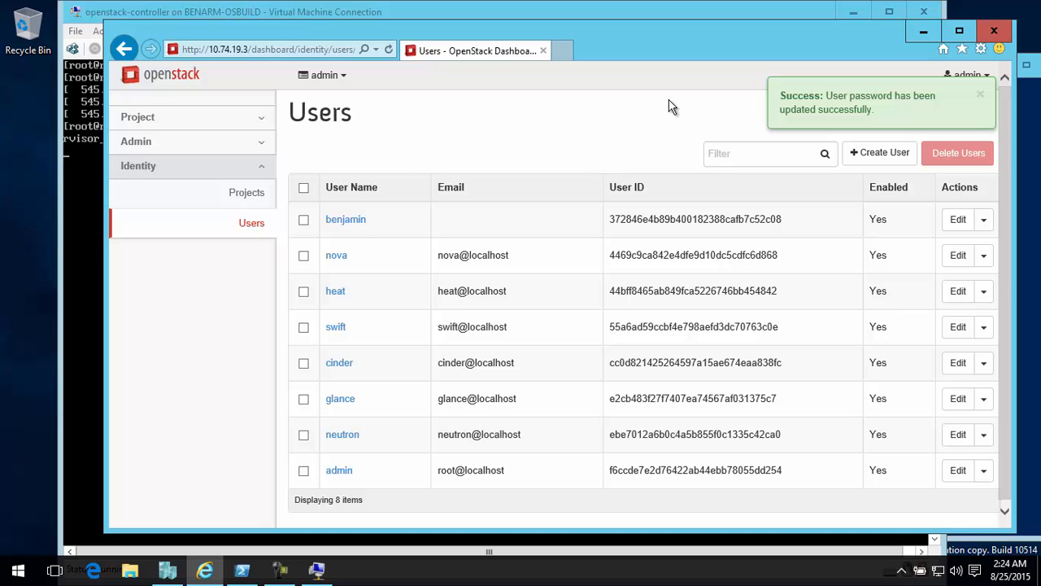
Uncover the console behind the browser and open the Images list in the dashboard's Admin section
drag(473, 33, 567, 183)
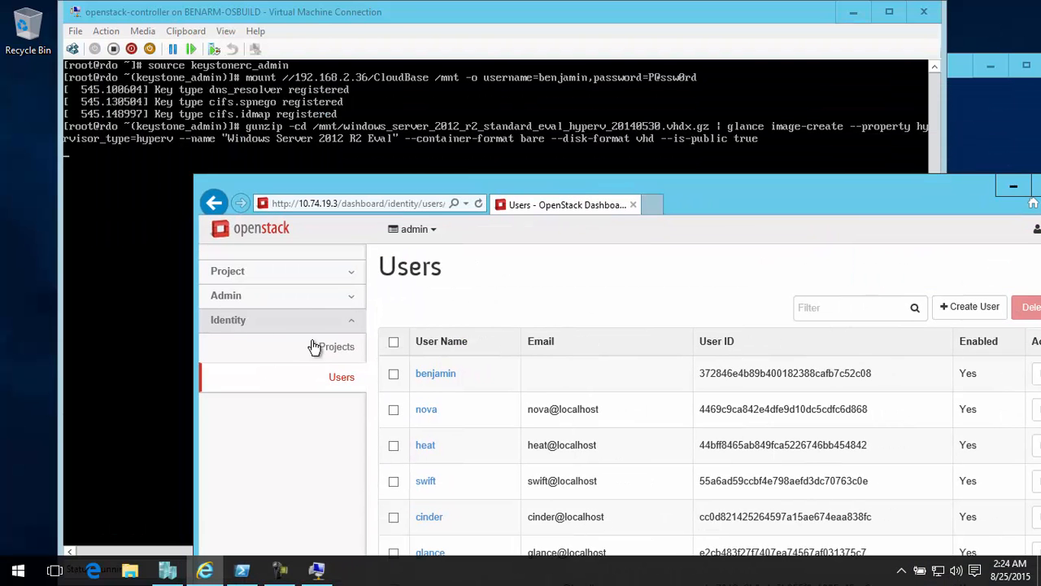
click(310, 305)
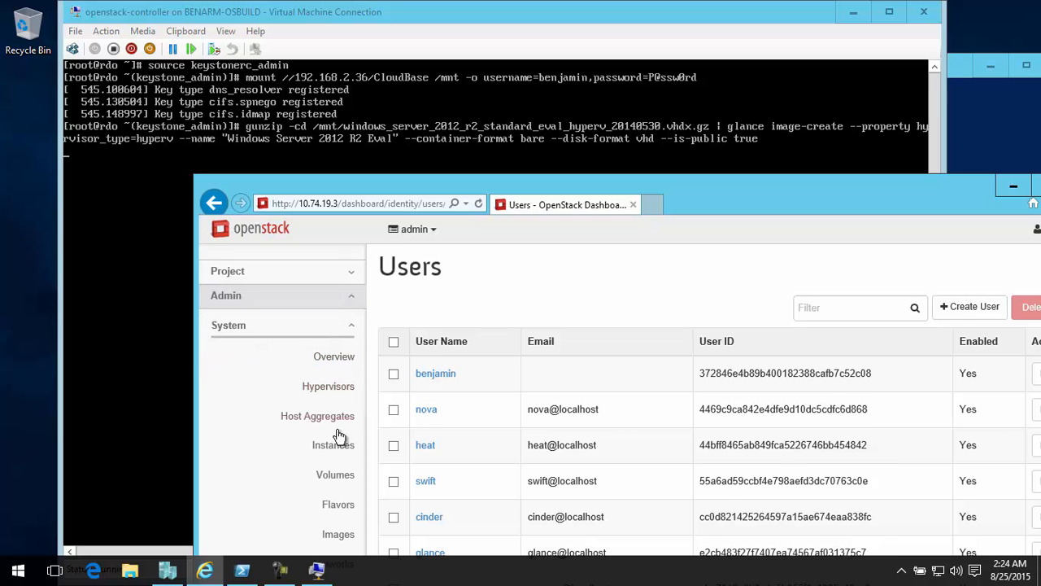
scroll(342, 427, down, 1)
click(335, 493)
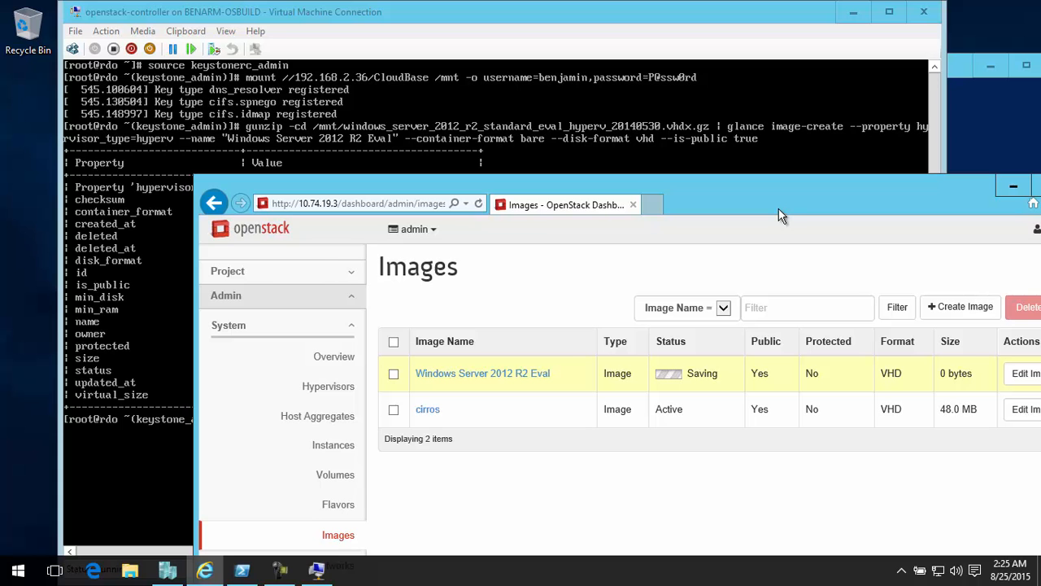
Switch to the openstack-controller console, log out of the root session and close the Virtual Machine Connection window
drag(704, 186, 755, 482)
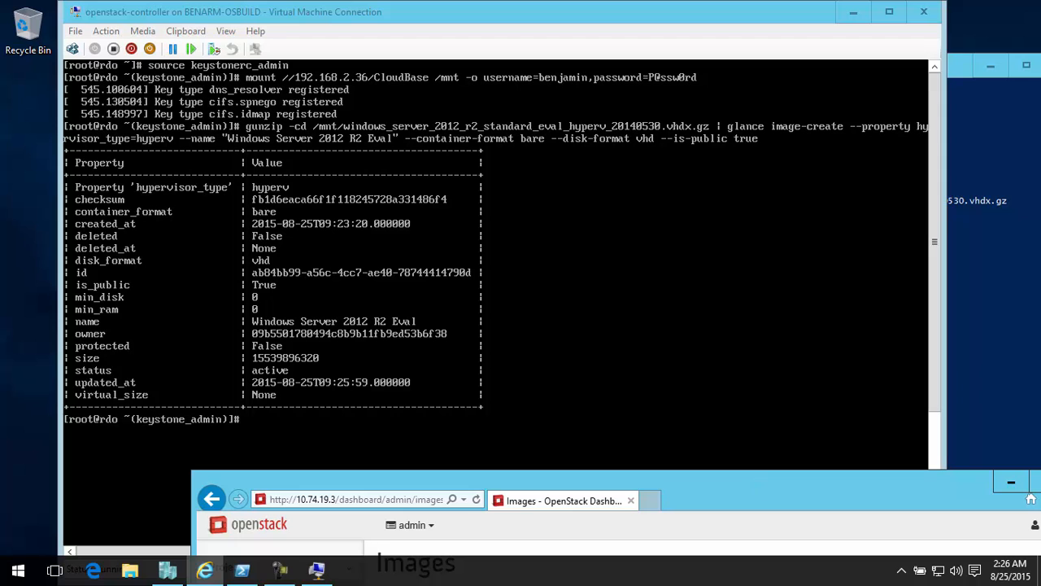
click(641, 22)
text(logout)
key(Return)
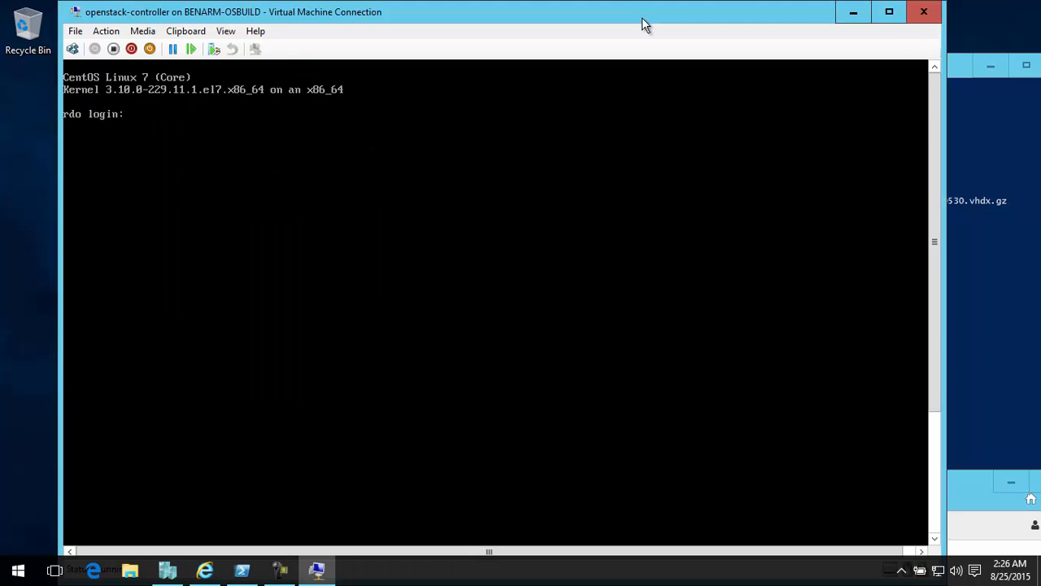
click(939, 13)
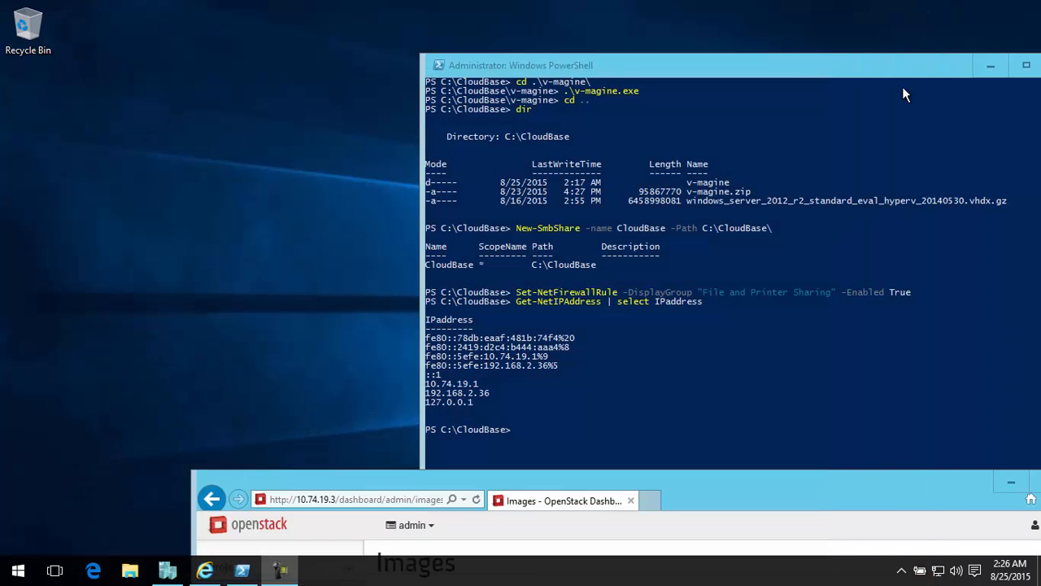
Bring the OpenStack dashboard back into full view and sign out of the admin account
click(893, 57)
drag(790, 489, 697, 31)
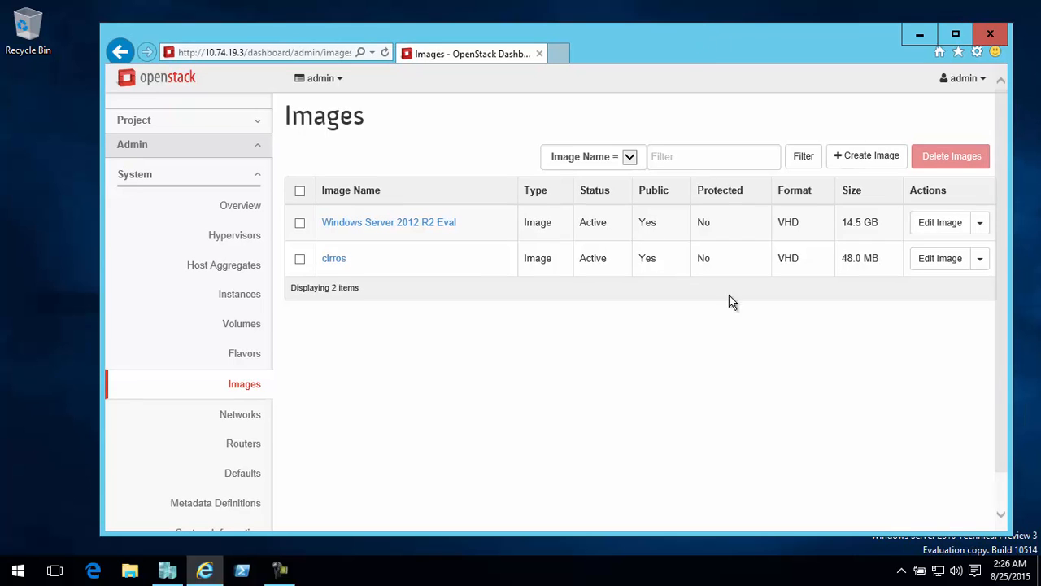
click(965, 80)
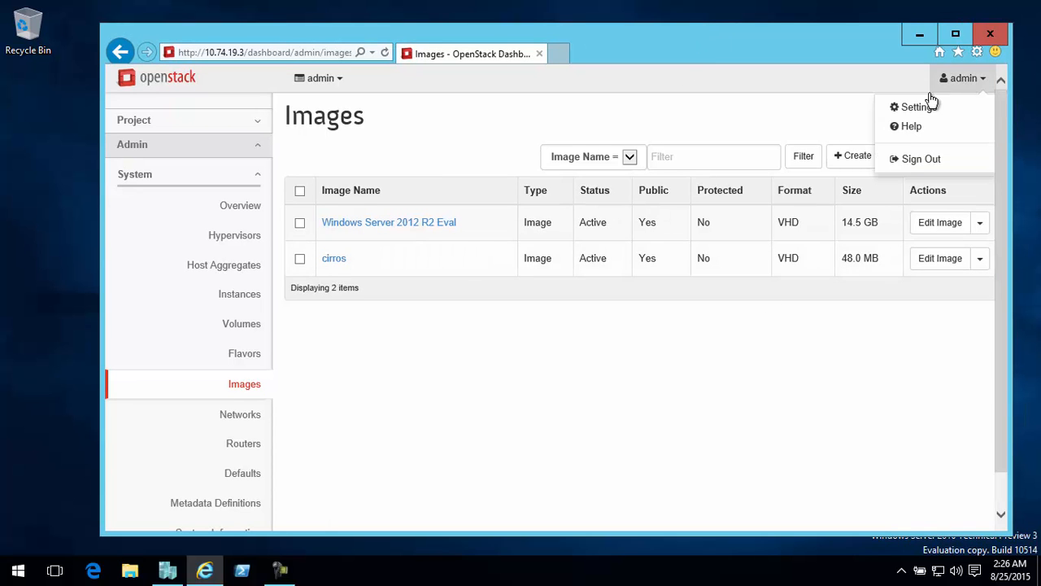
click(897, 160)
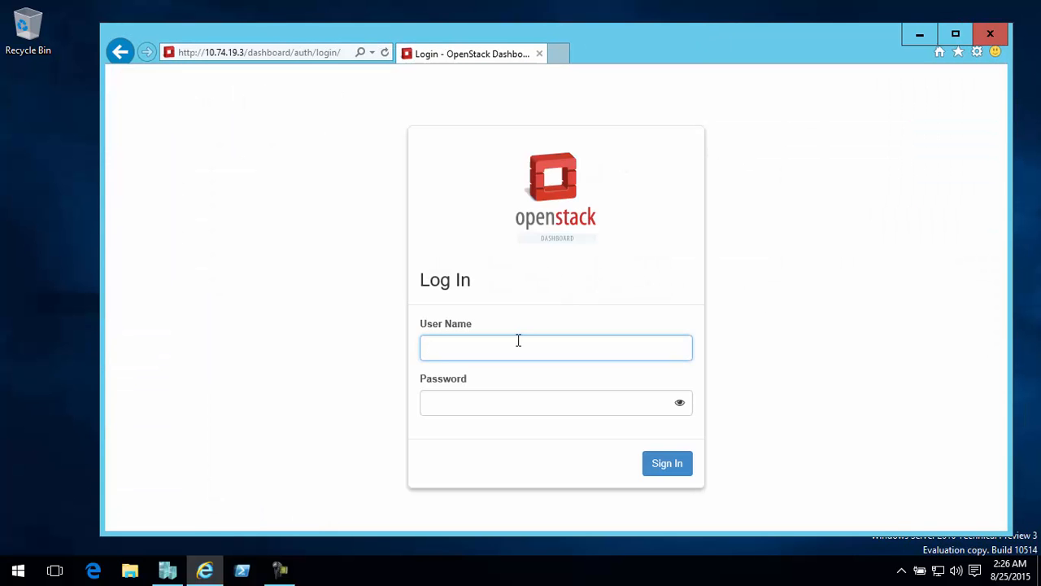
Sign in with the renamed user's name and password, and open the project's Instances list
text(benjamin)
key(Tab)
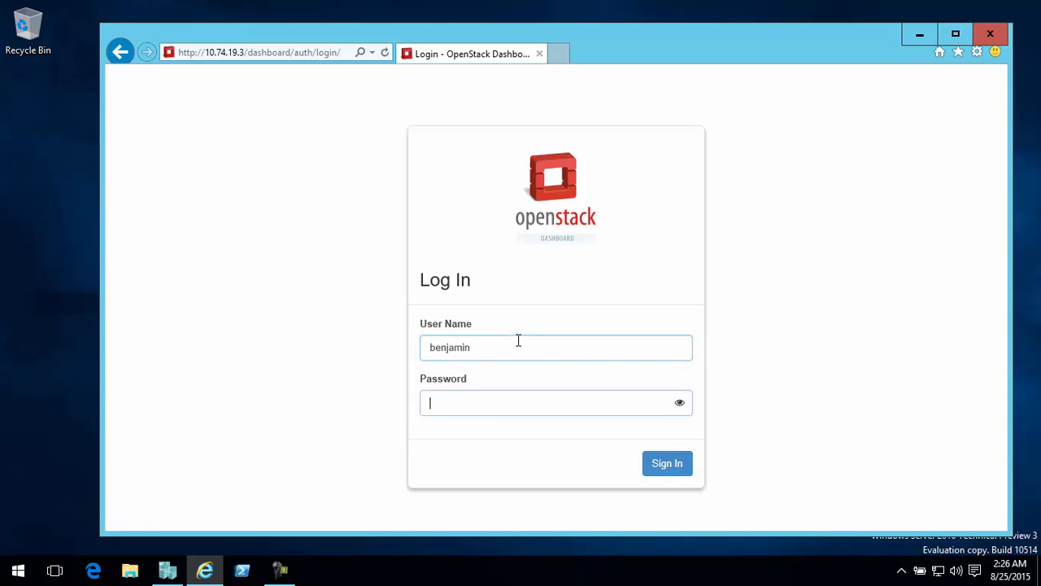
text(••••••••)
click(668, 464)
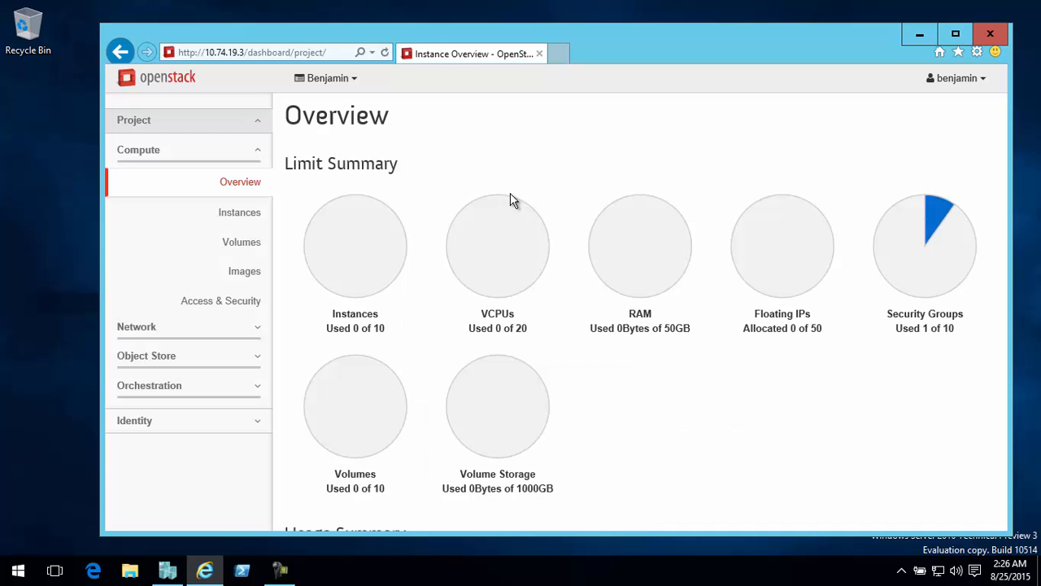
click(236, 214)
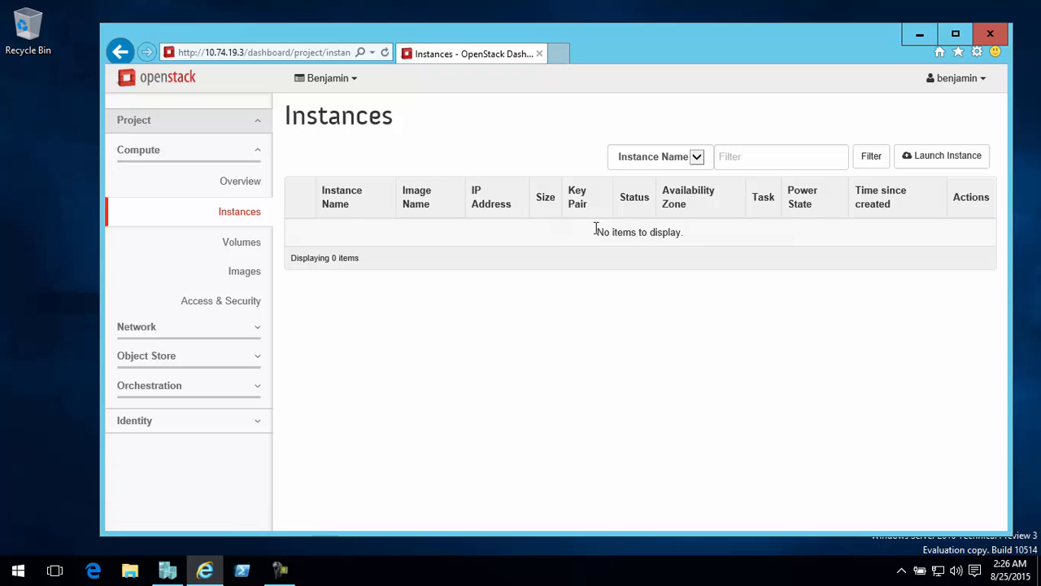
Start launching an instance named "Windows Server" with the m1.medium flavor
click(936, 160)
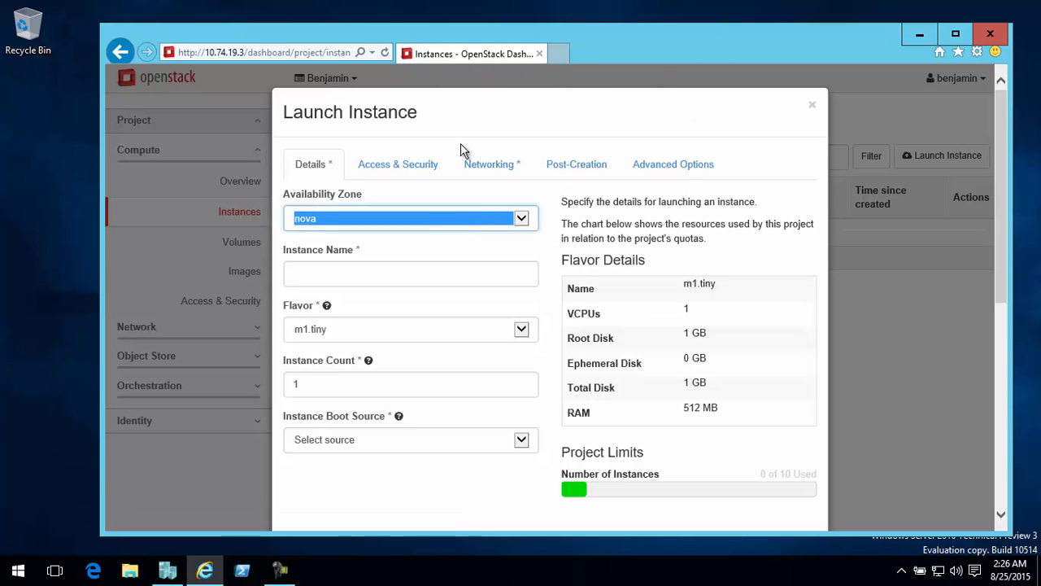
click(370, 260)
text(Windows Server)
click(459, 334)
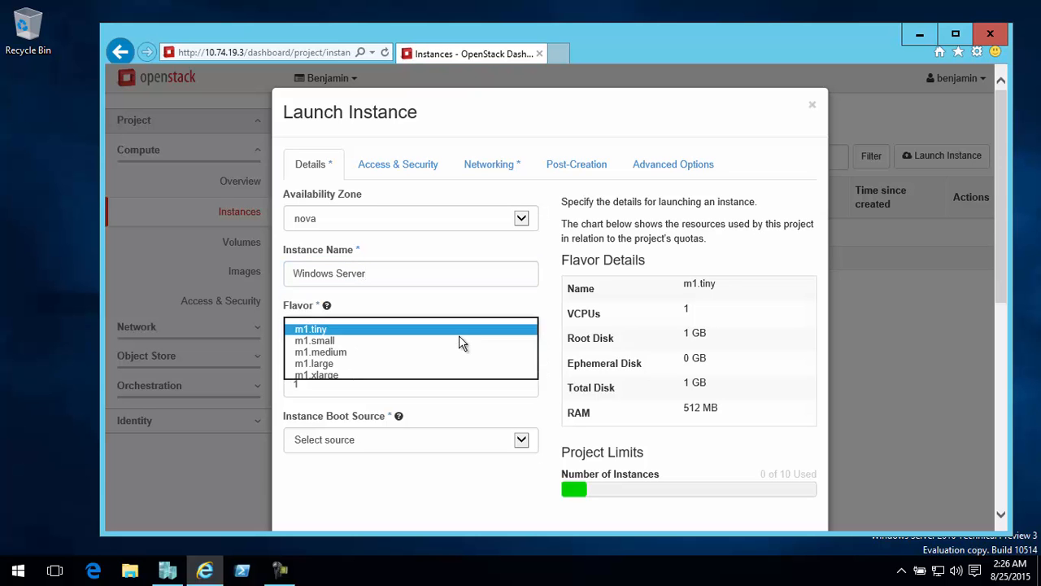
click(385, 352)
Set the new instance to boot from the Windows Server 2012 R2 Eval image
click(512, 450)
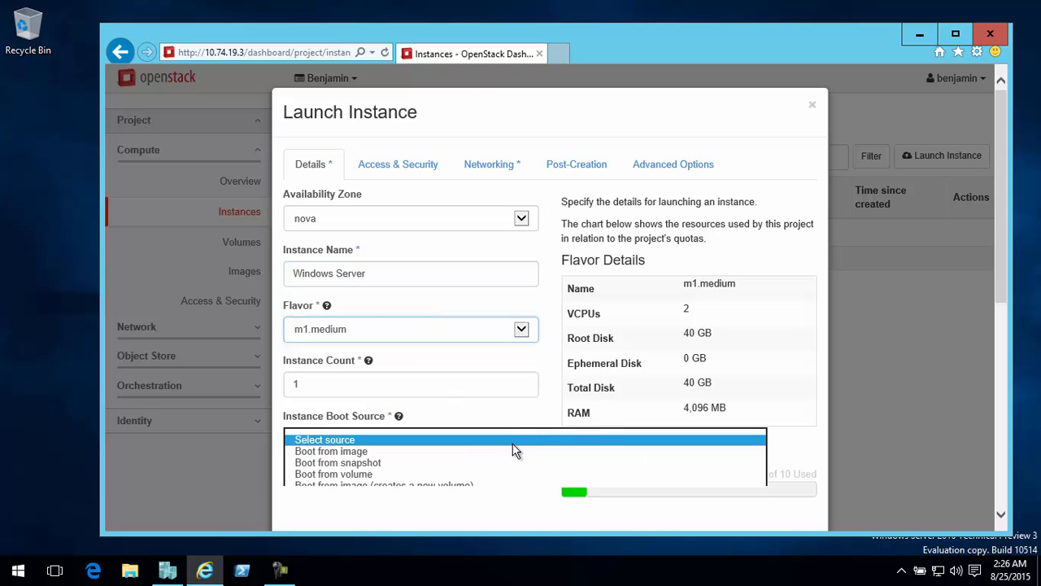
click(443, 452)
click(422, 495)
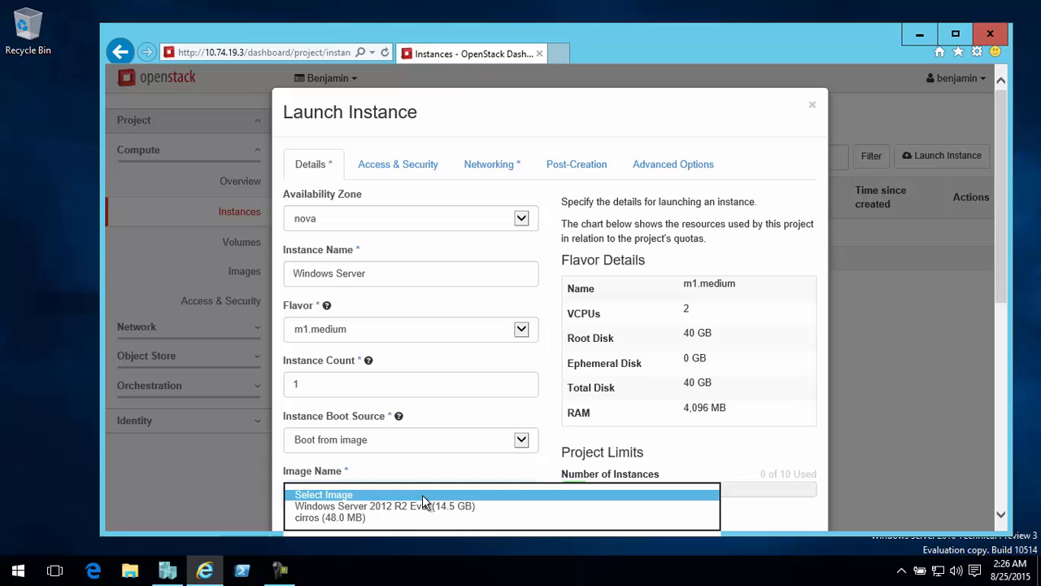
click(472, 506)
Attach the private network to the Windows Server instance and launch it
click(492, 165)
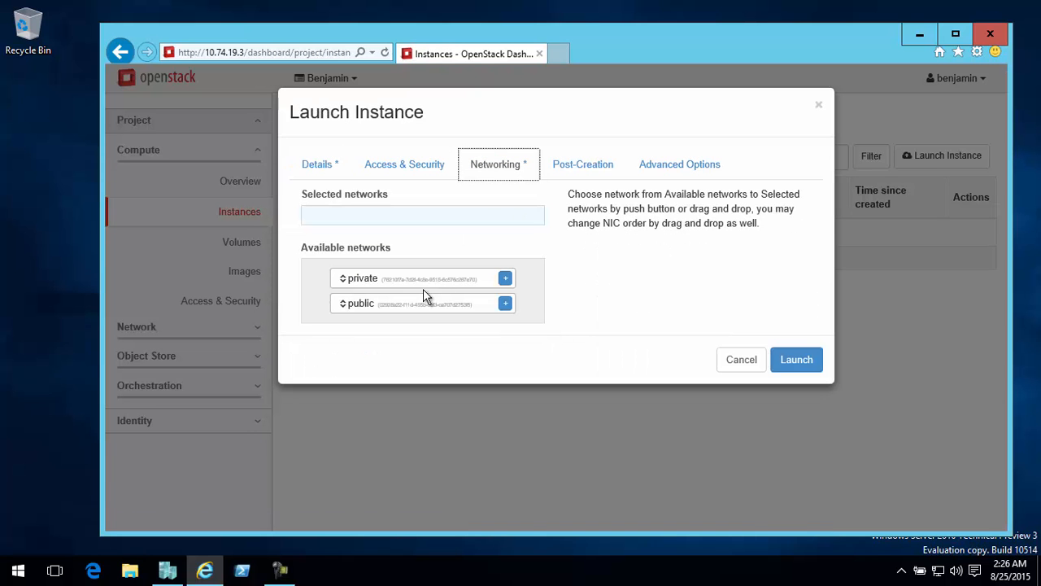
drag(441, 284, 449, 223)
click(802, 355)
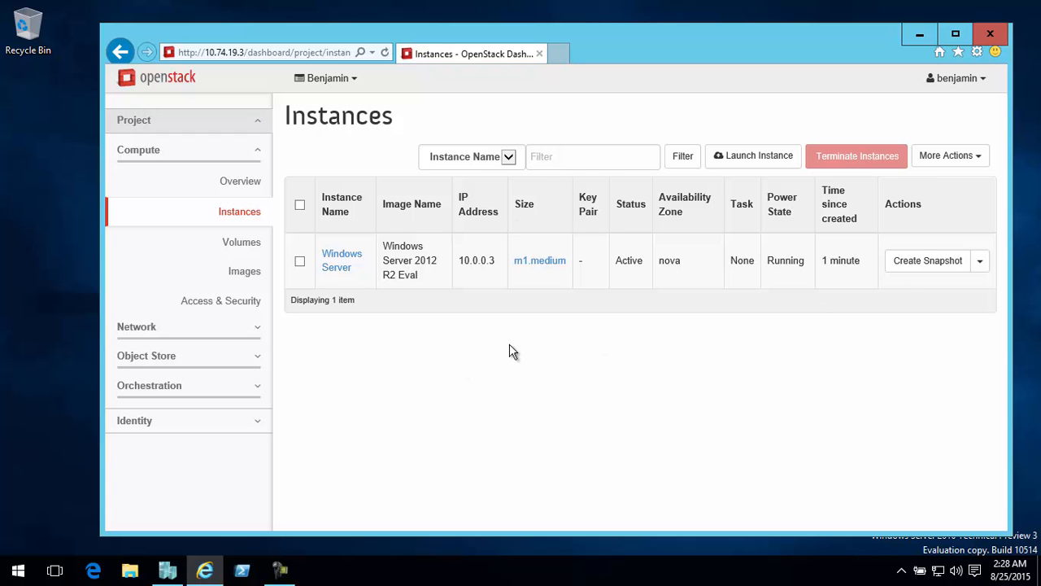
Terminate the "Windows Server" instance and confirm its termination
click(299, 261)
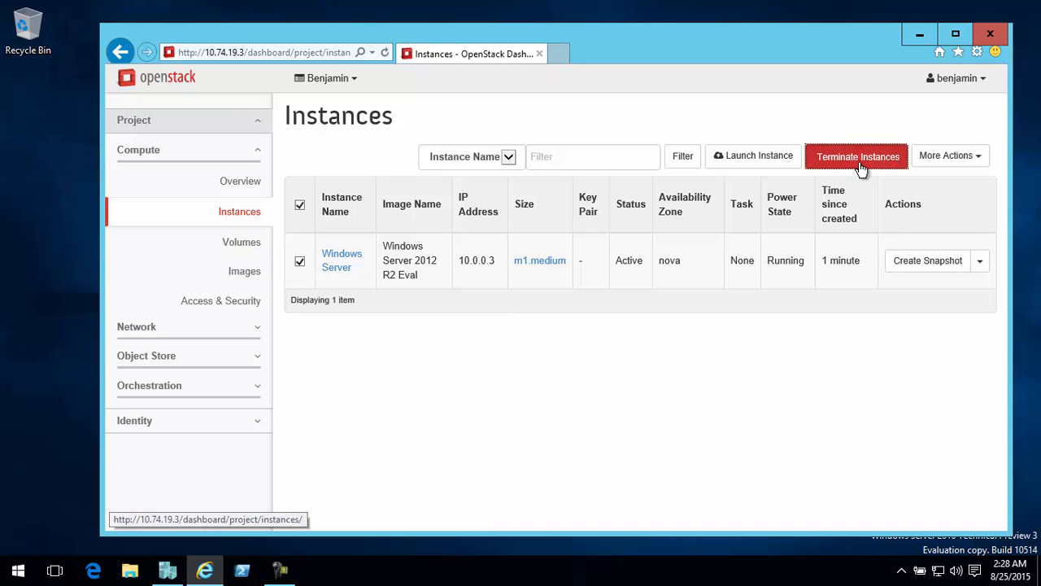
click(861, 167)
click(717, 201)
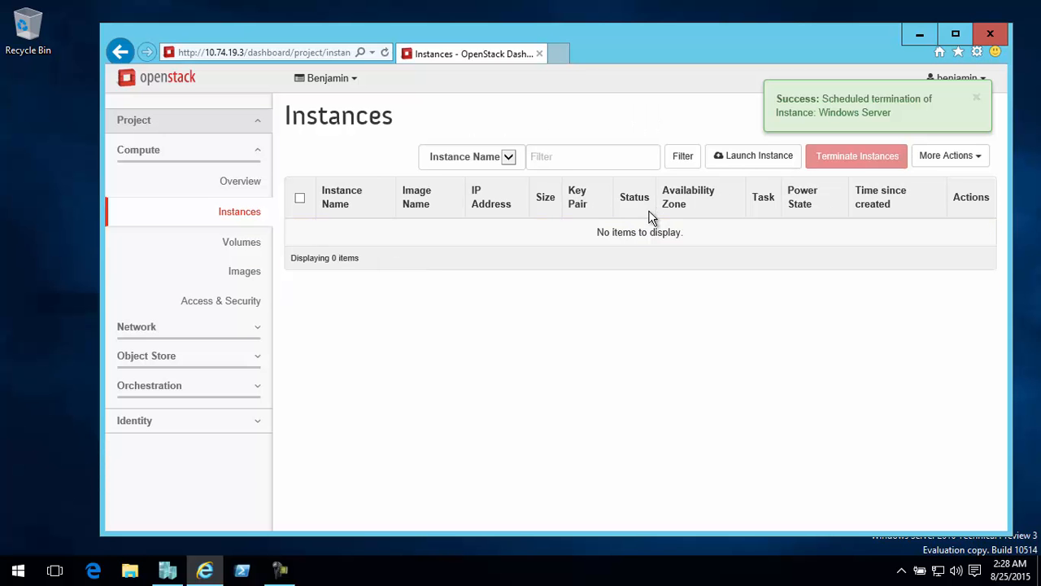
Start launching 4 instances named "Windows Server 2012 R2" with the m1.medium flavor
click(749, 156)
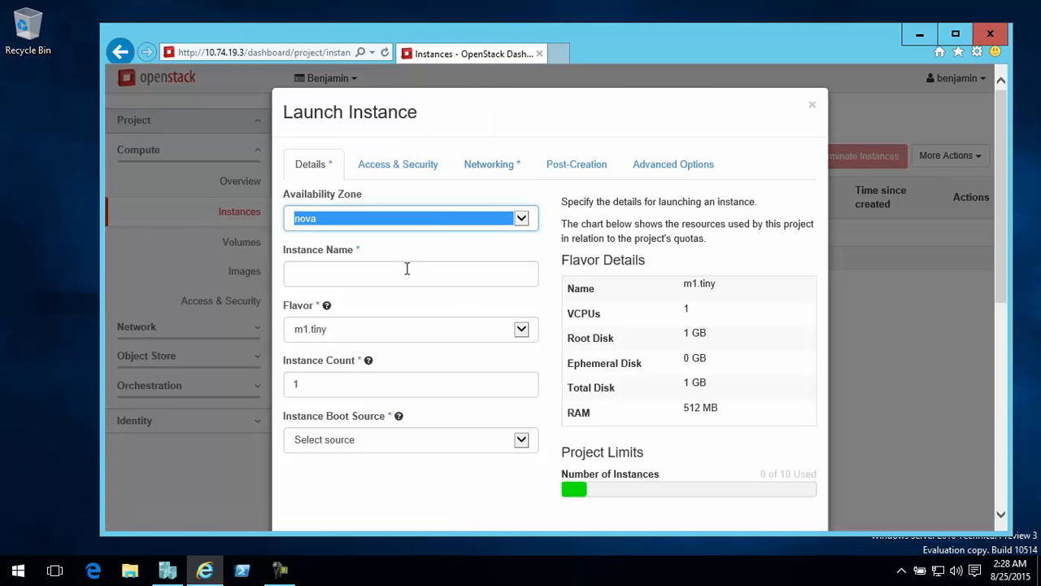
click(407, 271)
text(Windows Server)
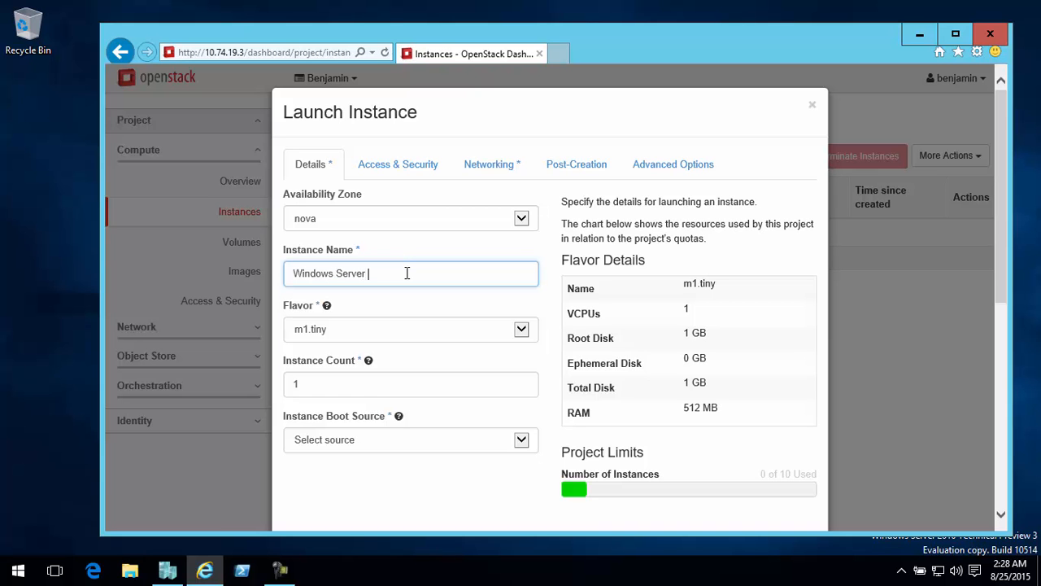
text( 2012 R2)
click(523, 329)
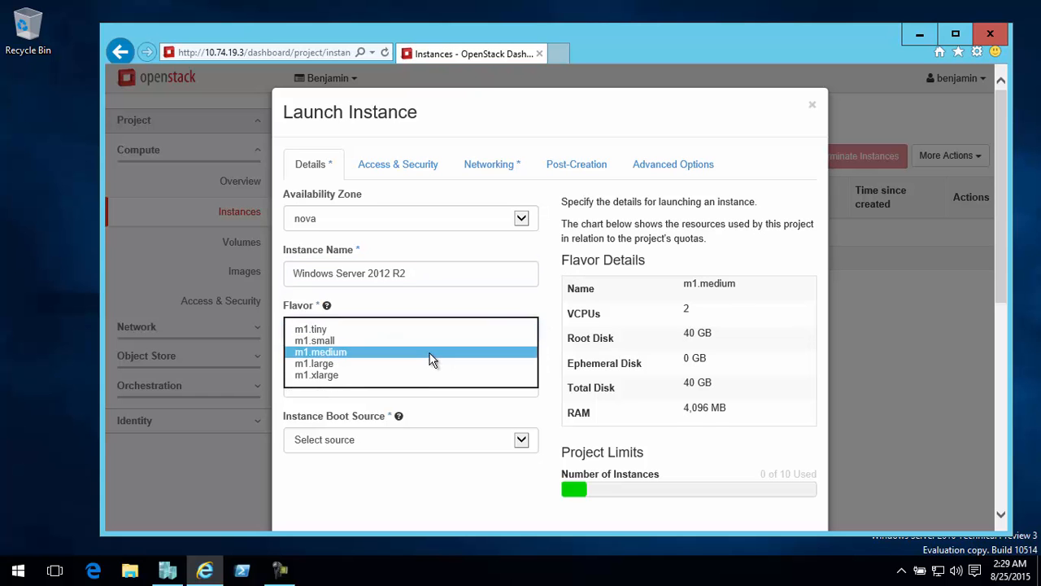
click(431, 361)
click(438, 385)
text(4)
Set the new instances to boot from the Windows Server 2012 R2 Eval image
click(447, 443)
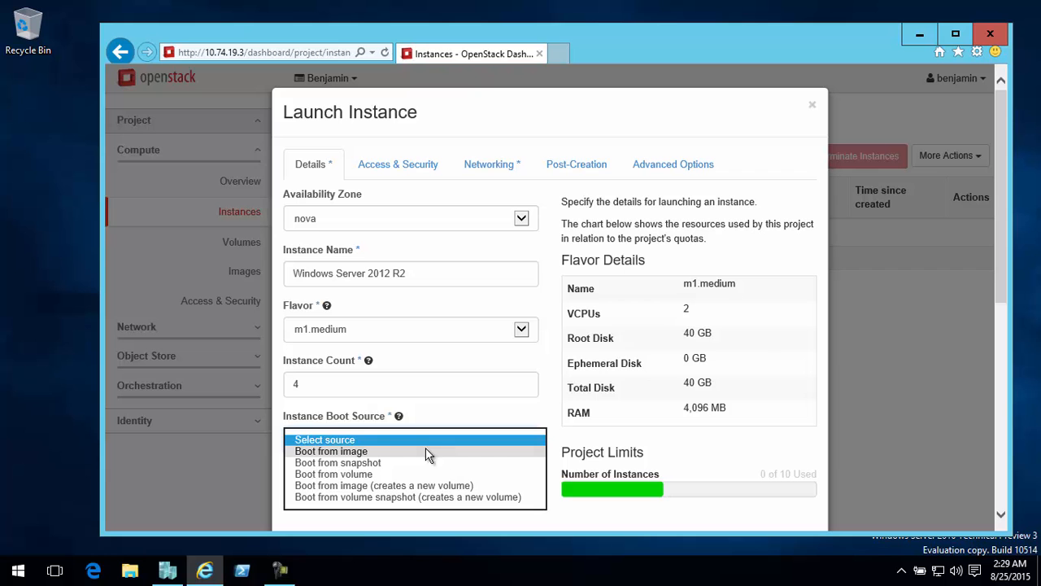
click(427, 452)
click(402, 492)
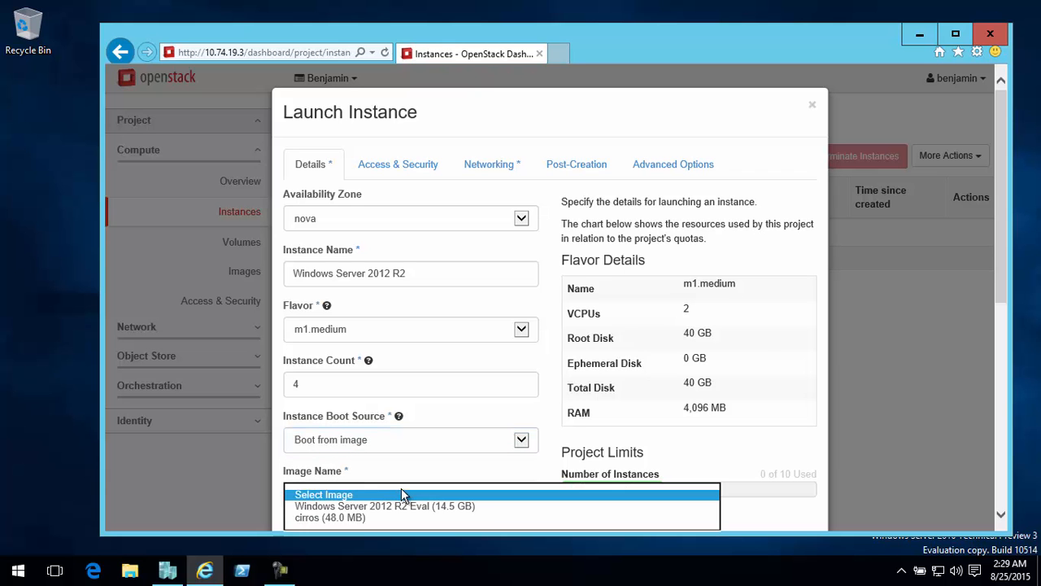
click(467, 507)
Attach the public network to the new instances, launch them, and decline the browser's offer to remember form entries
click(492, 167)
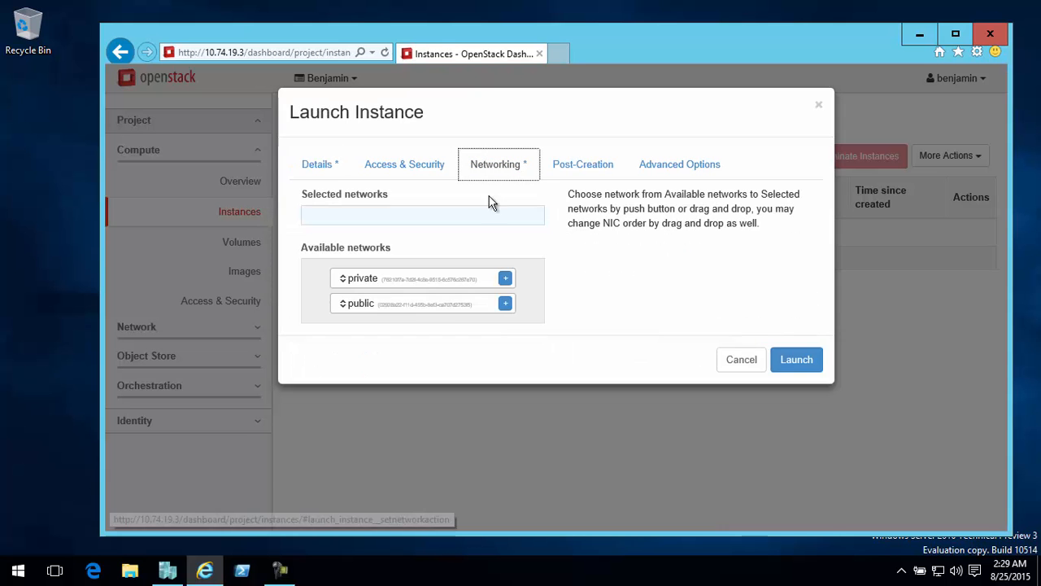
drag(399, 306, 431, 224)
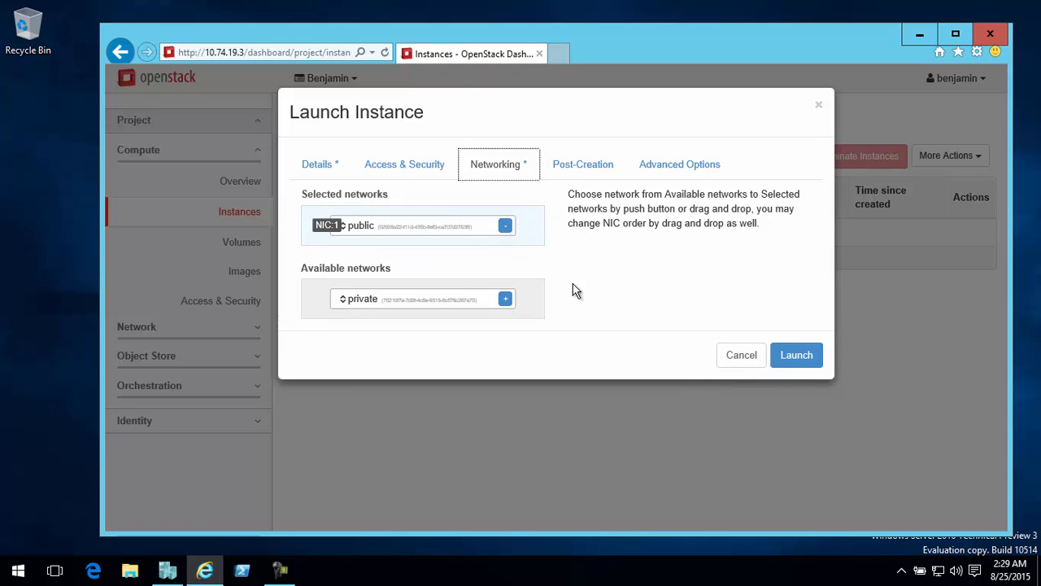
click(796, 357)
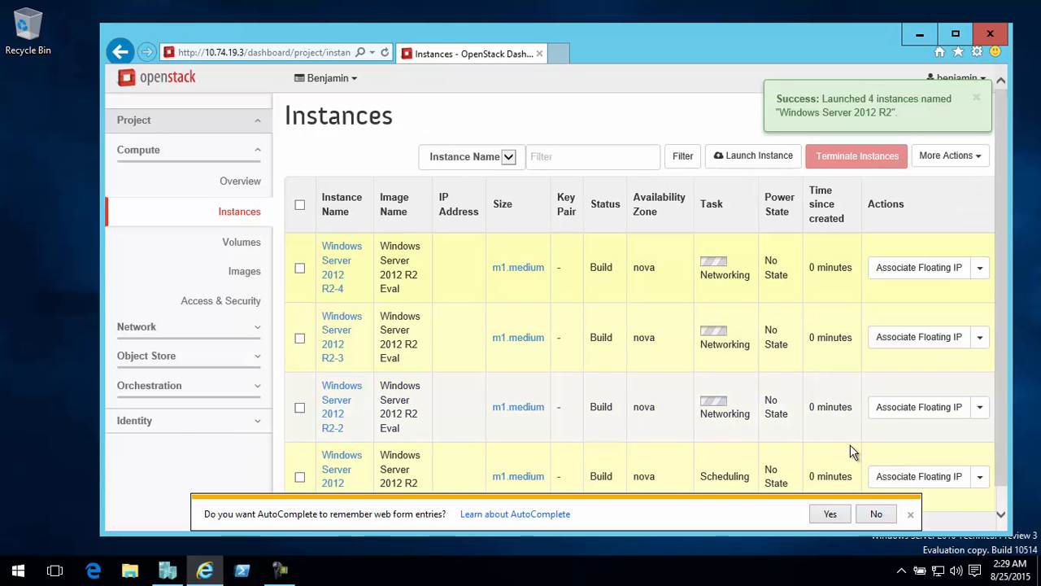
click(876, 513)
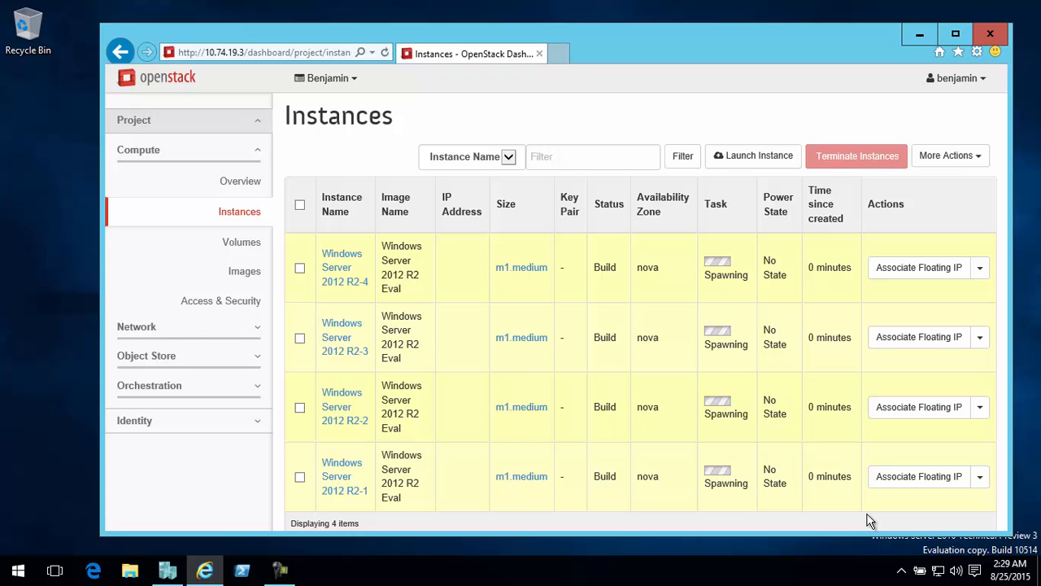
Switch to Hyper-V Manager to check the state of the instance virtual machines, and return to the OpenStack dashboard
click(168, 571)
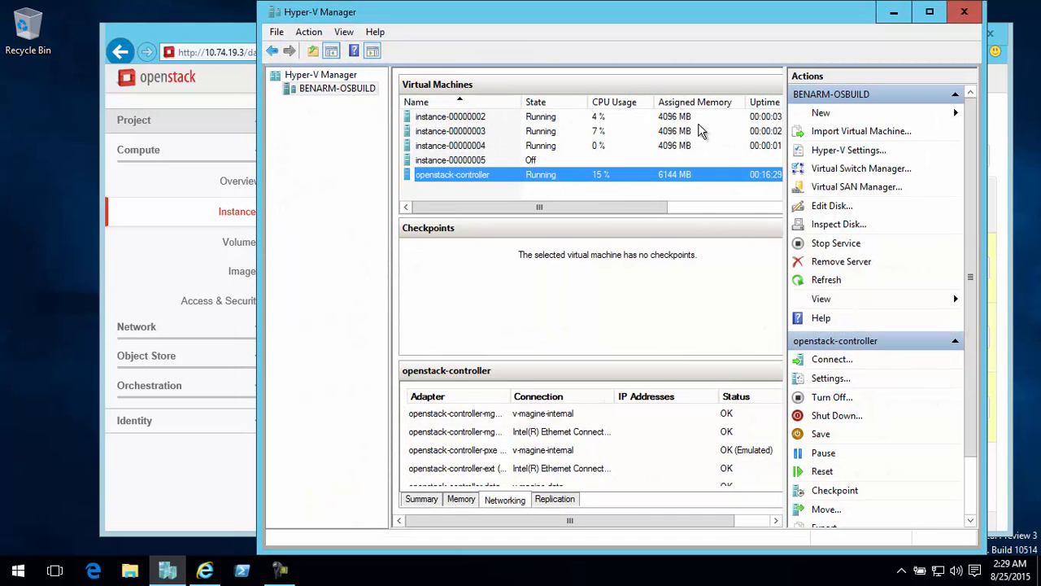
click(895, 12)
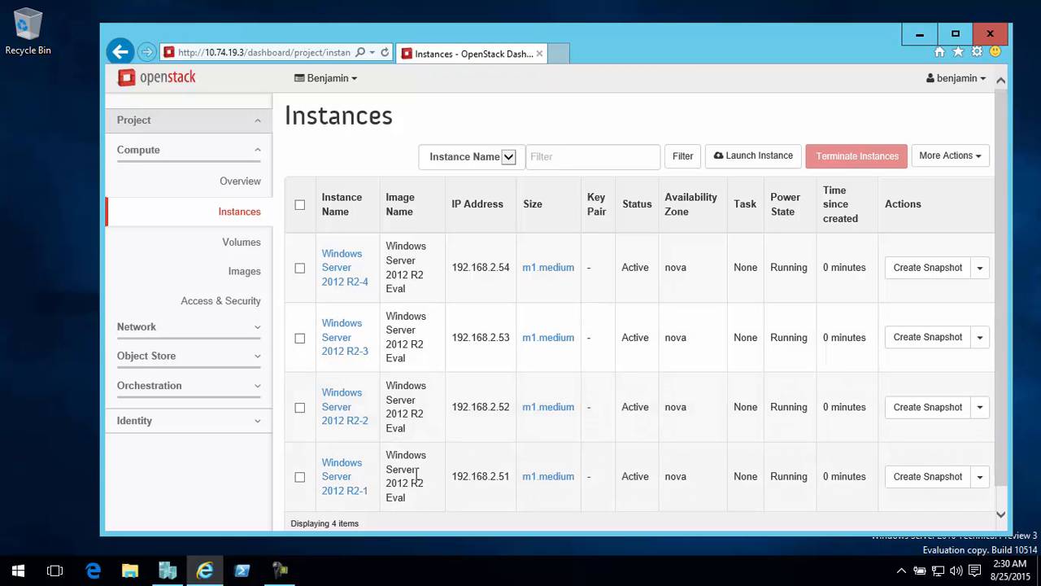
Open the console of the Windows Server 2012 R2-1 instance in the console-only view, confirming the disconnect
click(345, 479)
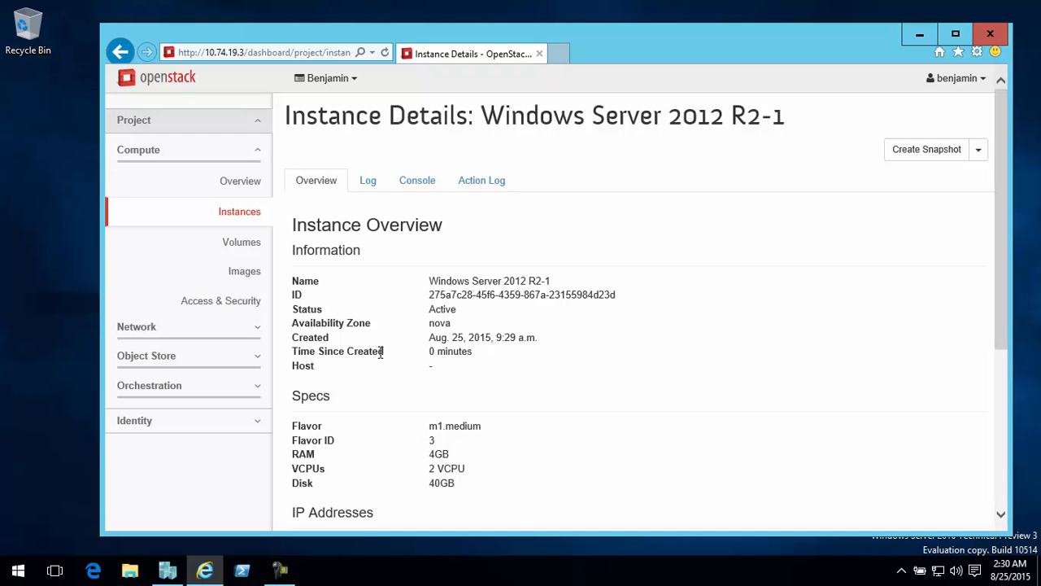
click(415, 184)
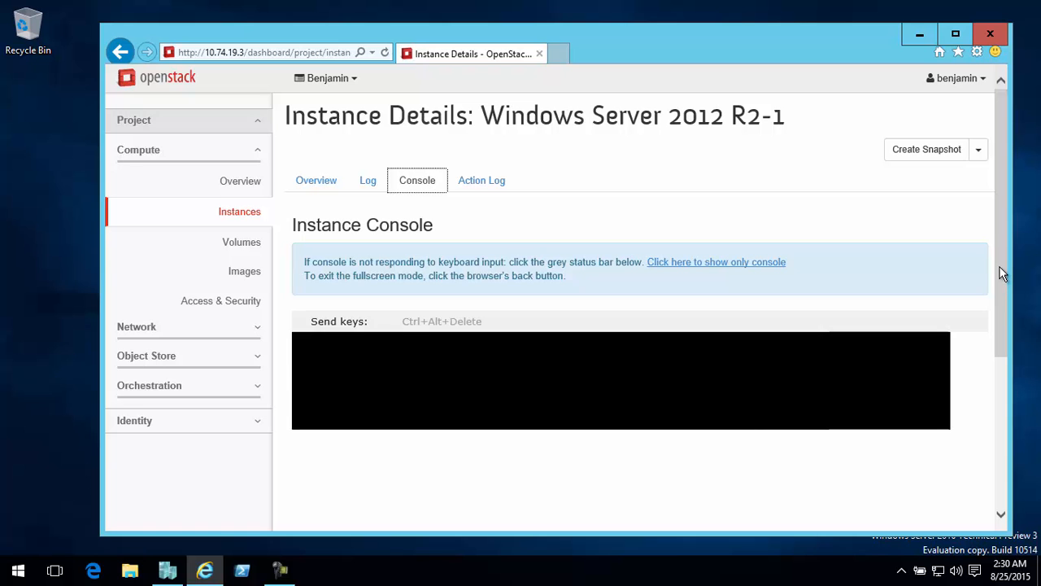
scroll(996, 289, down, 1)
drag(995, 292, 996, 259)
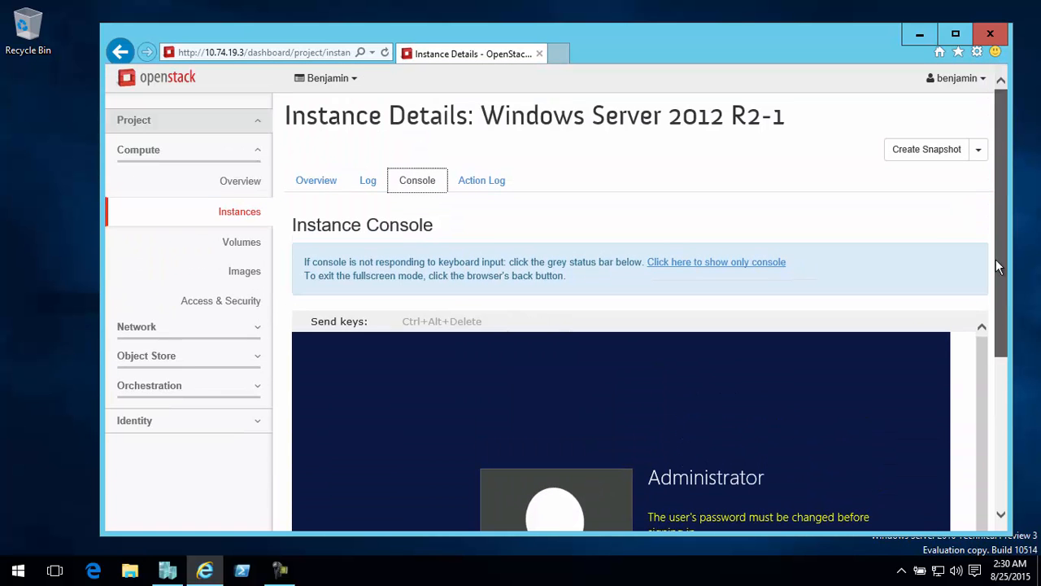
click(700, 265)
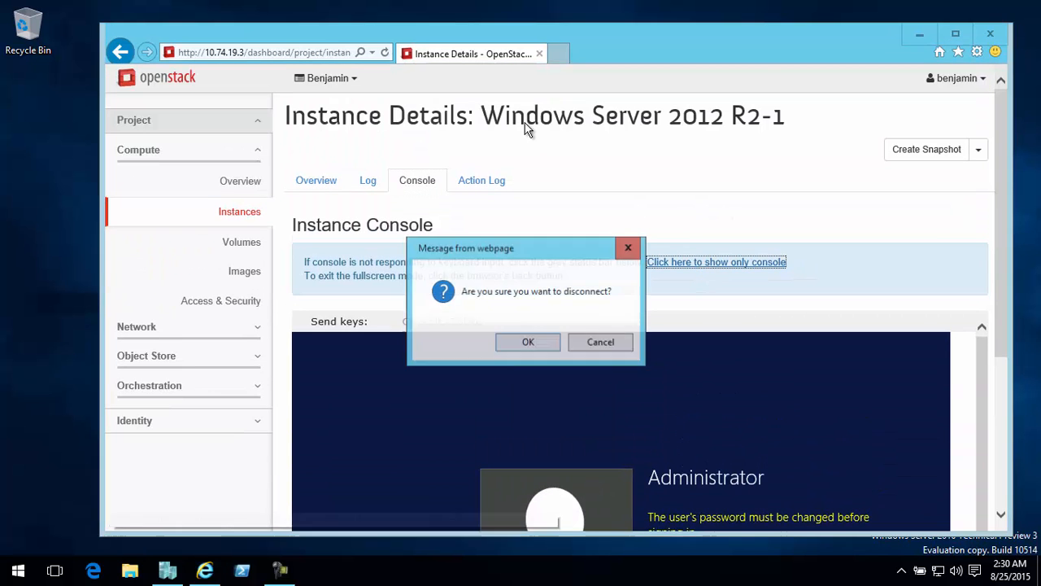
click(529, 342)
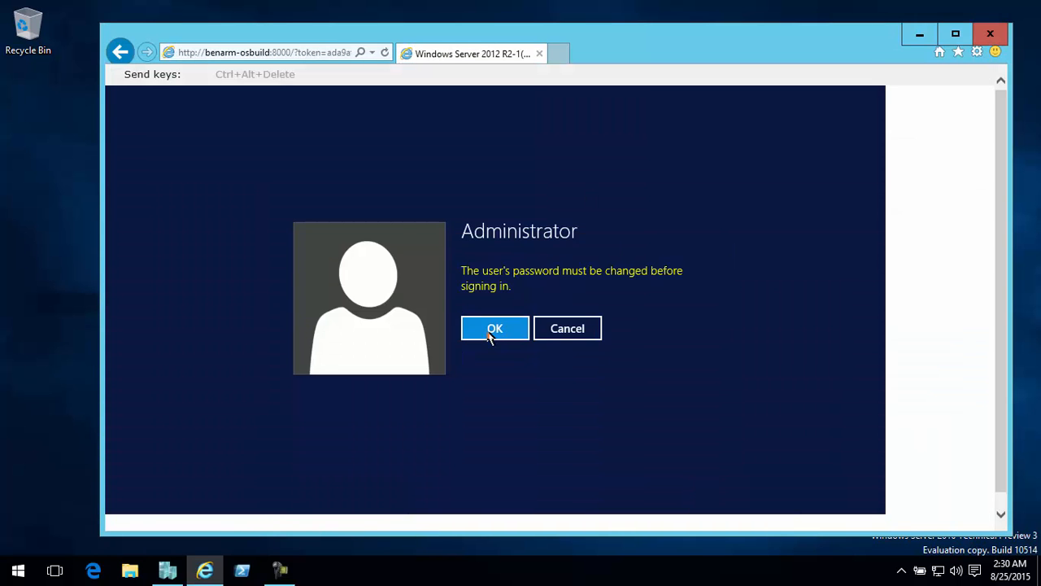
Enter and confirm a new Administrator password in the instance console and sign in to Windows
click(488, 328)
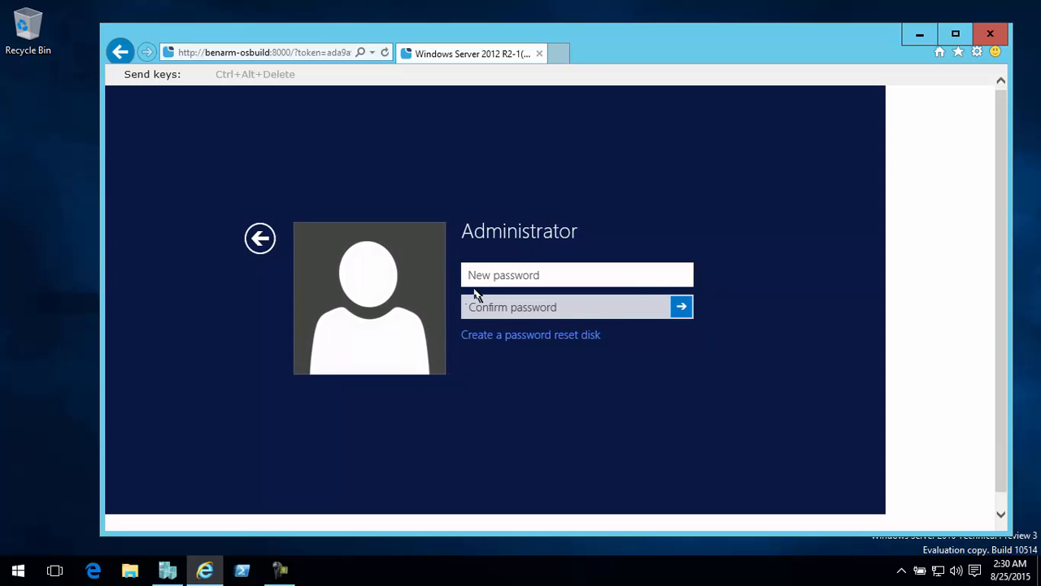
text(********)
key(Tab)
text(*)
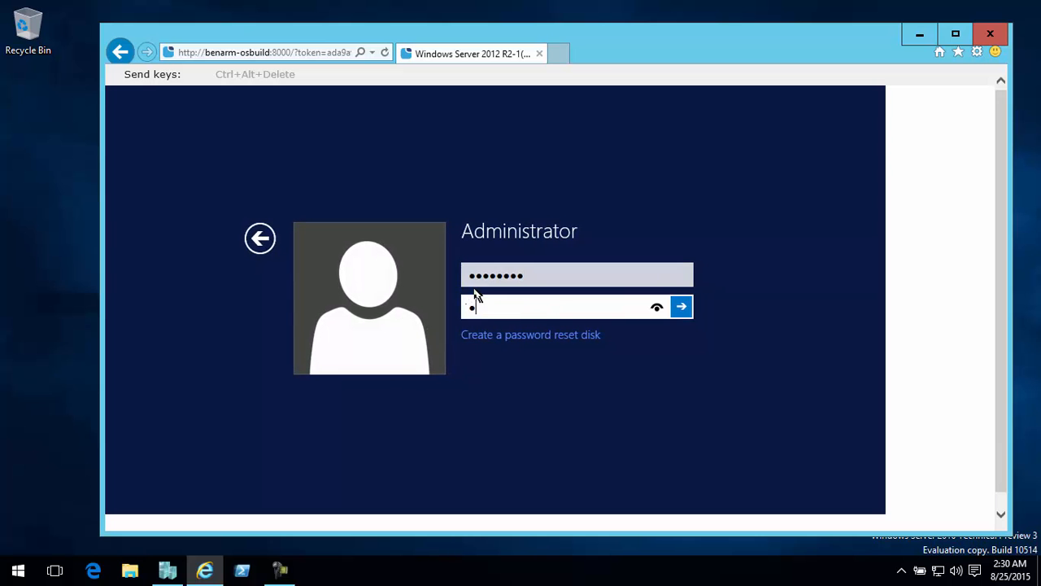
key(Return)
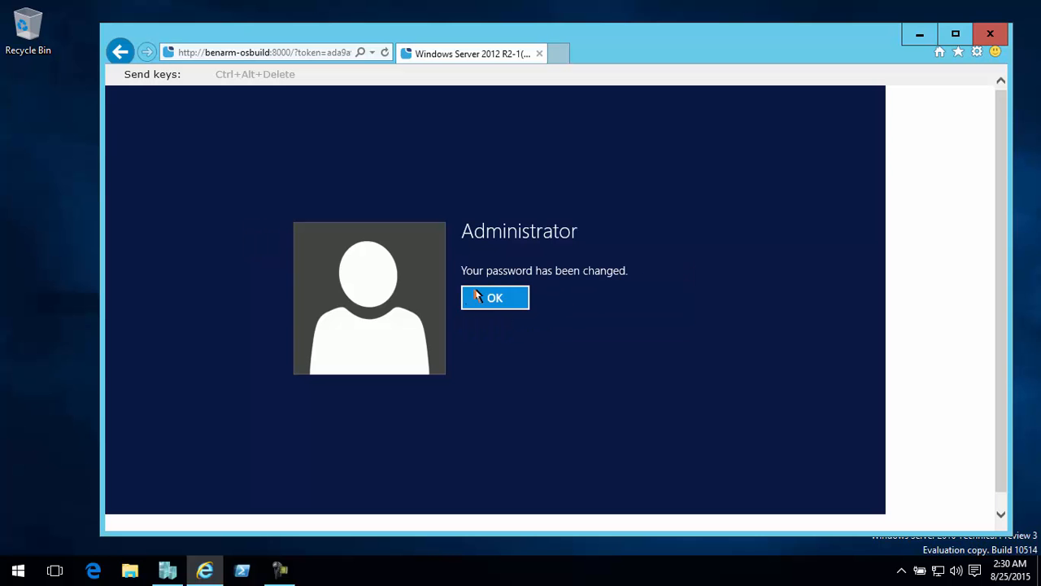
click(476, 291)
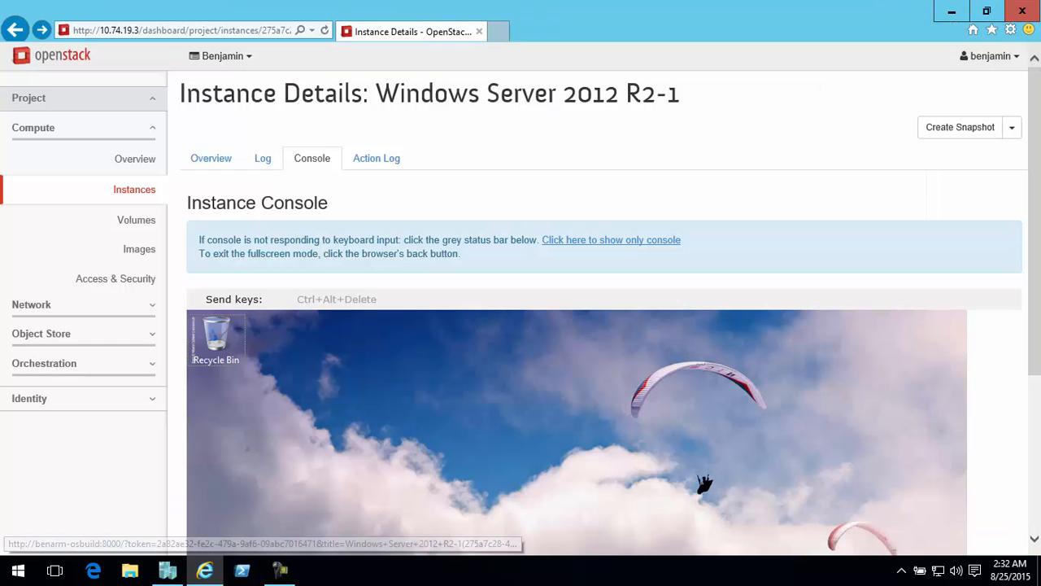
Return to the instance list and terminate all four Windows Server 2012 R2 instances, confirming the termination
scroll(1040, 417, down, 4)
drag(1040, 417, 1040, 282)
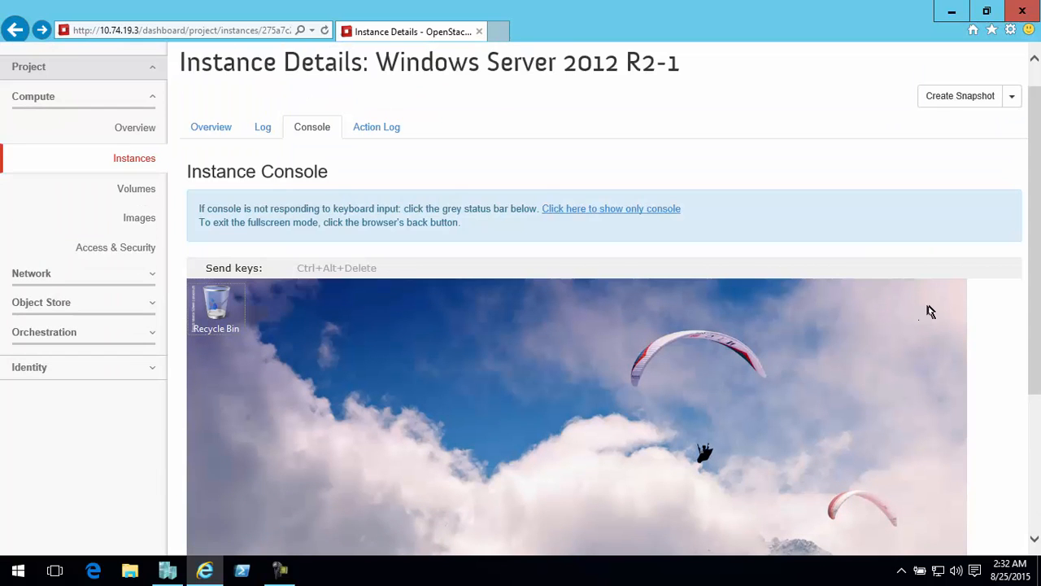
scroll(268, 122, up, 1)
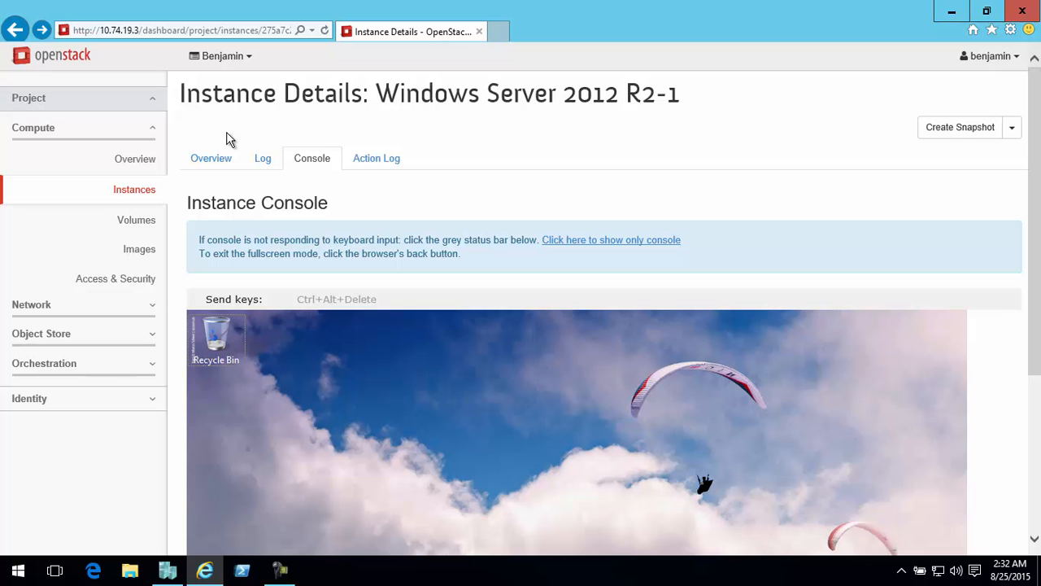
click(145, 190)
click(540, 348)
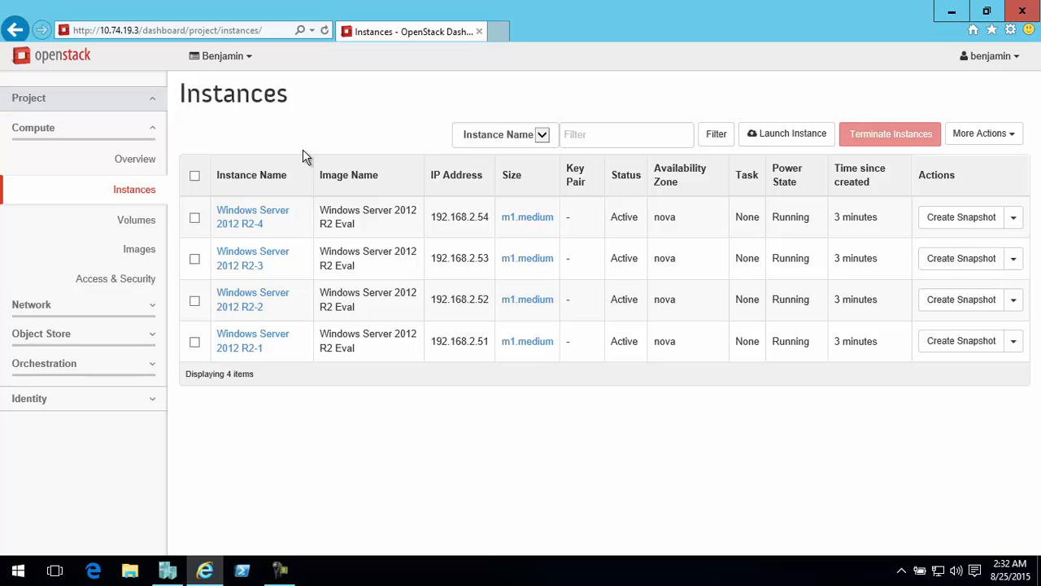
click(195, 176)
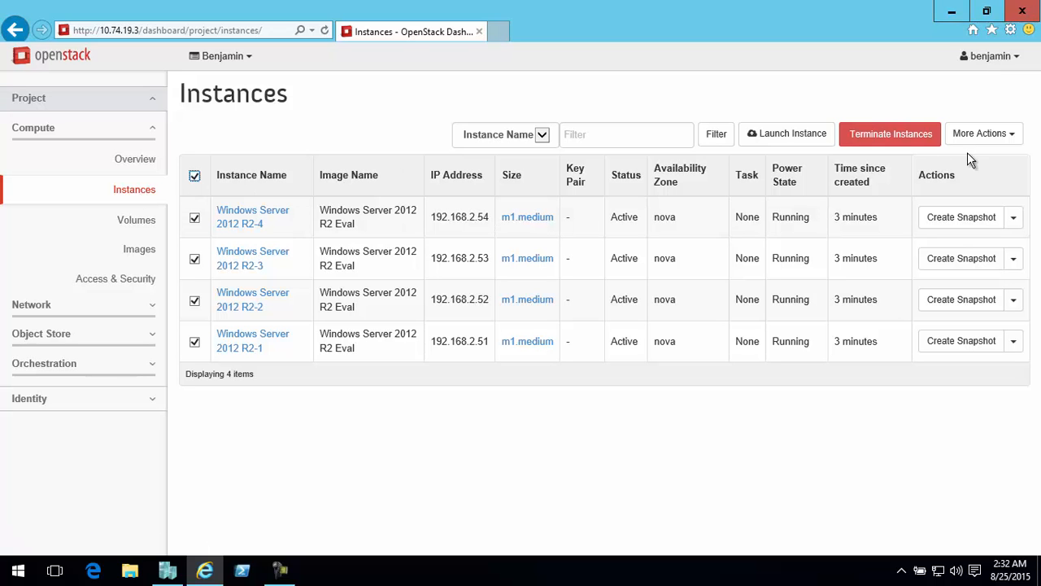
click(892, 140)
click(678, 195)
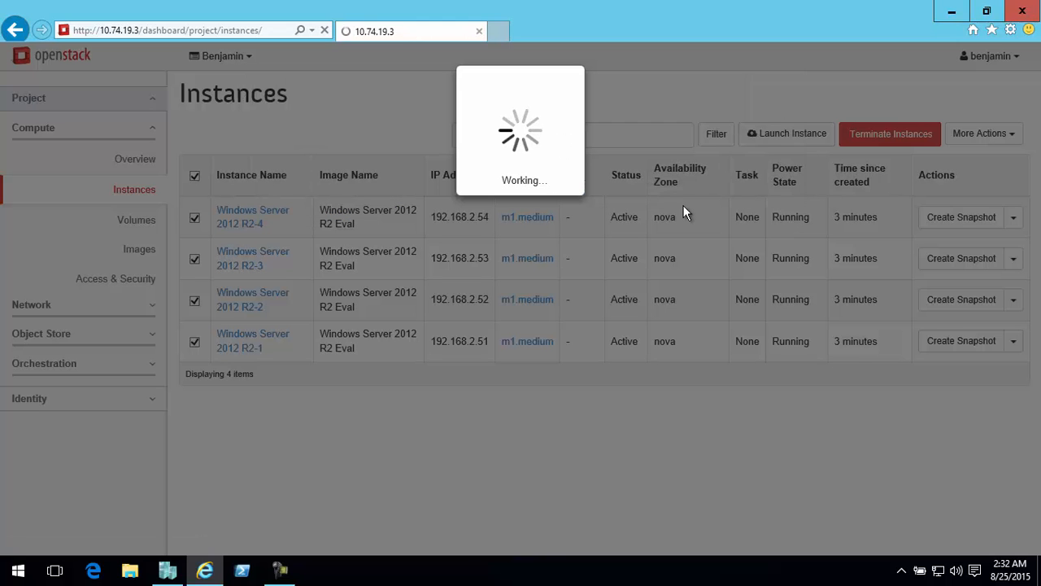